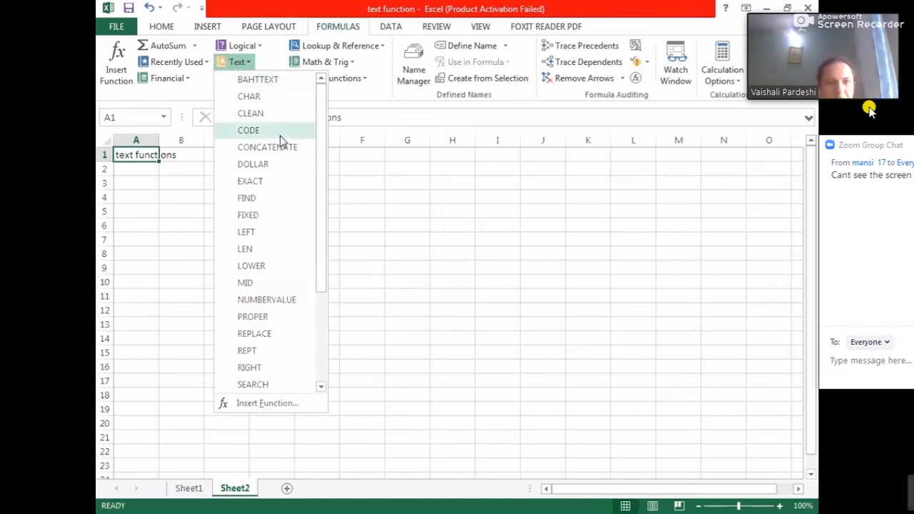
- Browse the list of Text functions in the function library
{"action": "left_click", "coordinate": [318, 362]}
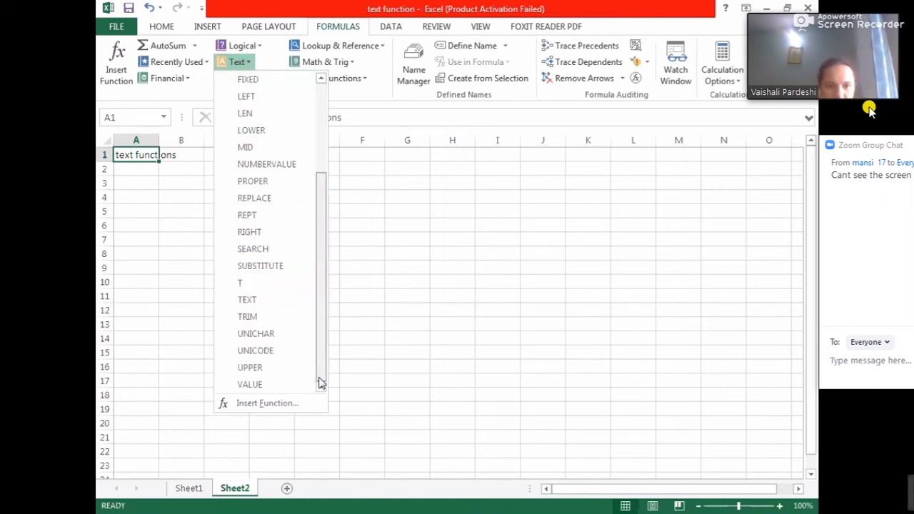
{"action": "left_click", "coordinate": [324, 165]}
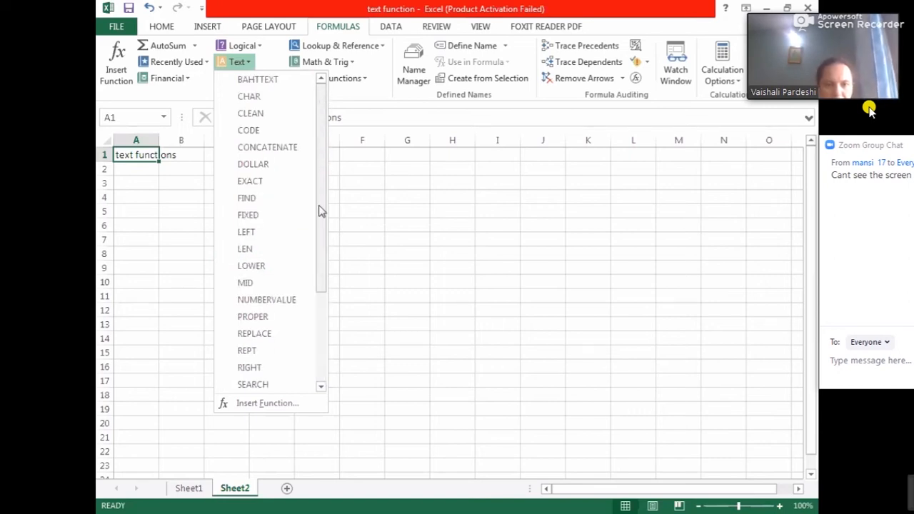
{"action": "left_click", "coordinate": [324, 316]}
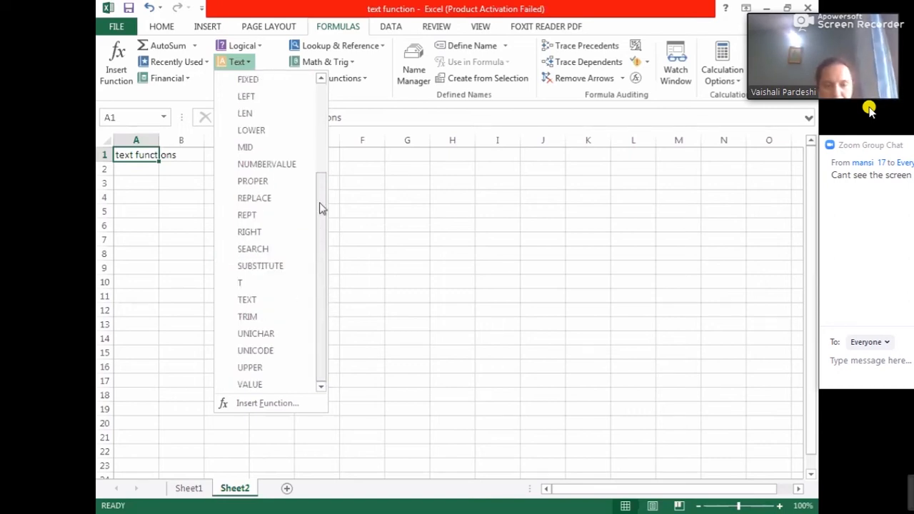
{"action": "left_click", "coordinate": [325, 148]}
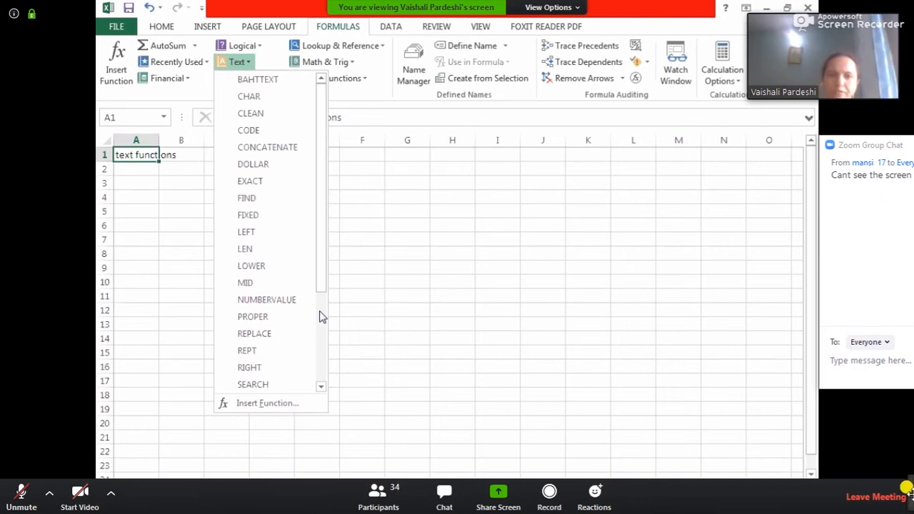
{"action": "left_click_drag", "start_coordinate": [910, 494], "coordinate": [740, 492]}
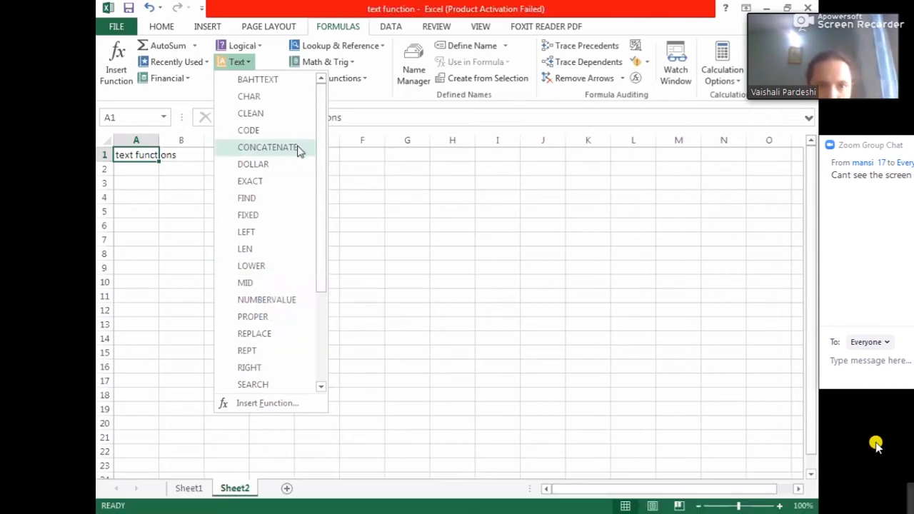
{"action": "left_click", "coordinate": [153, 187]}
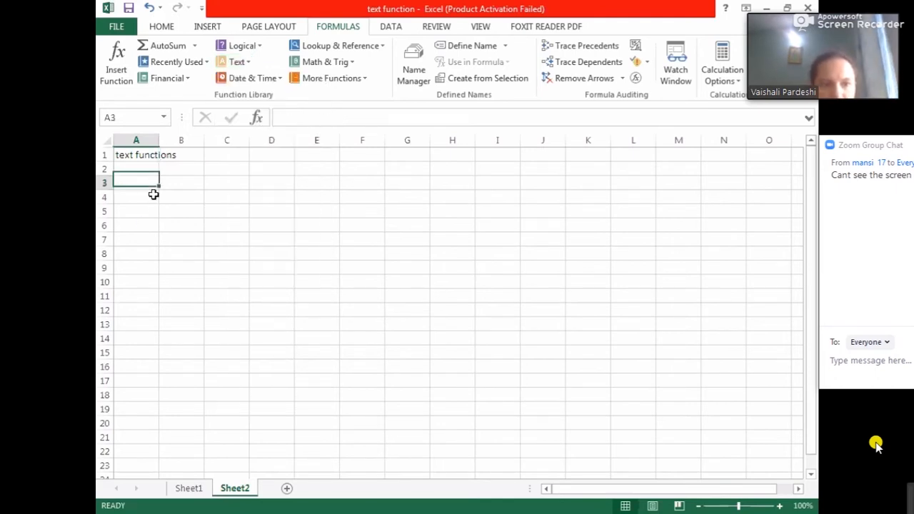
{"action": "left_click", "coordinate": [249, 66]}
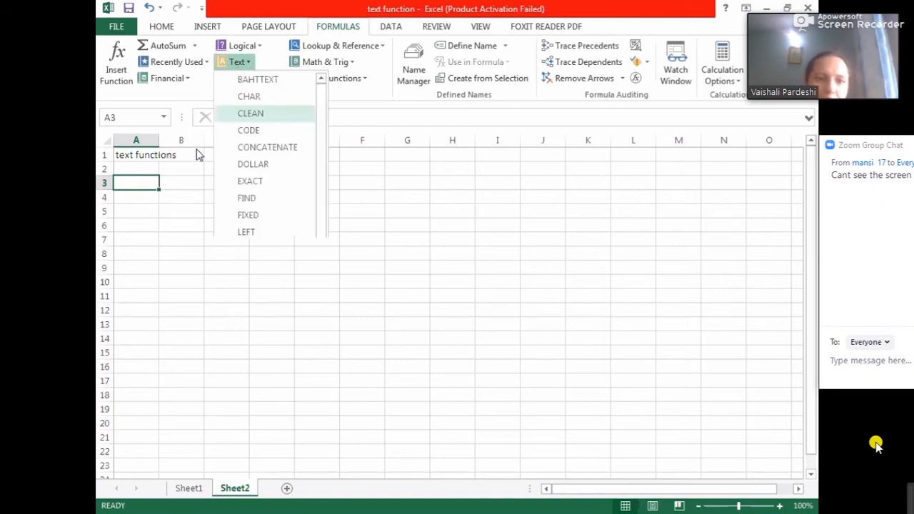
{"action": "left_click", "coordinate": [166, 228]}
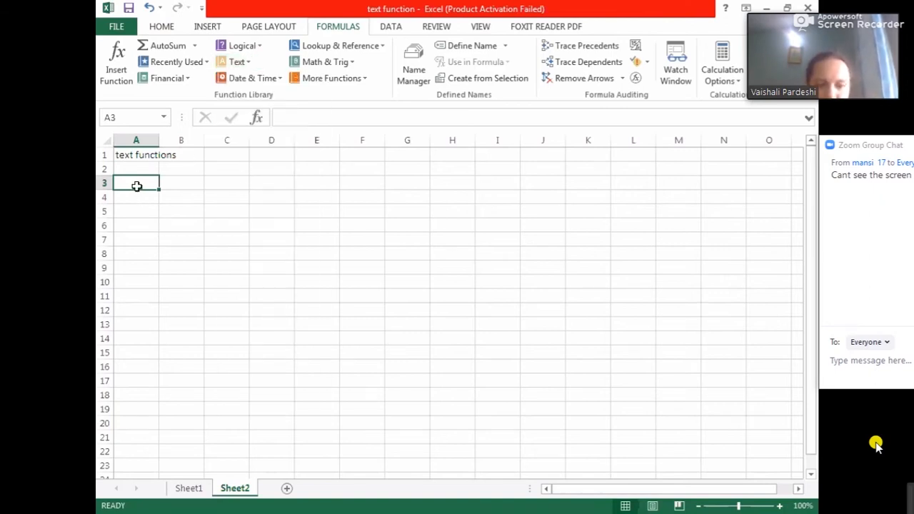
{"action": "type", "text": "=co"}
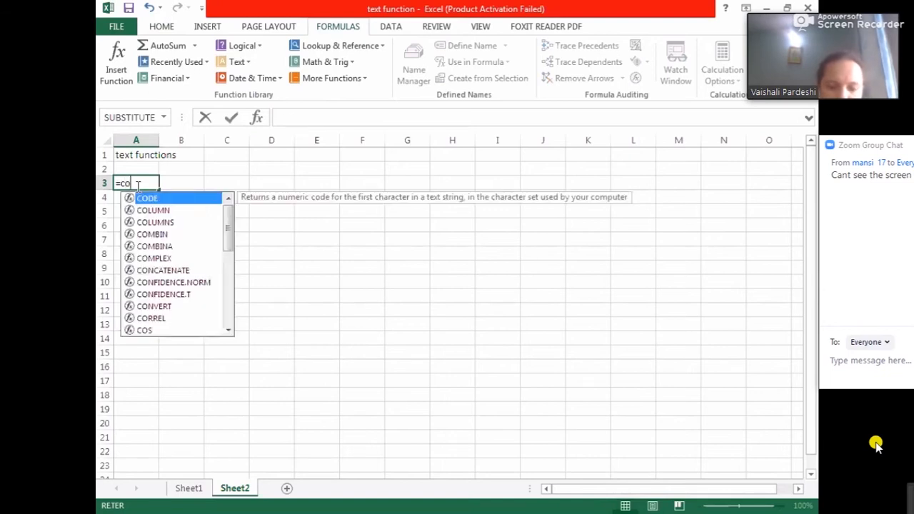
{"action": "type", "text": "n"}
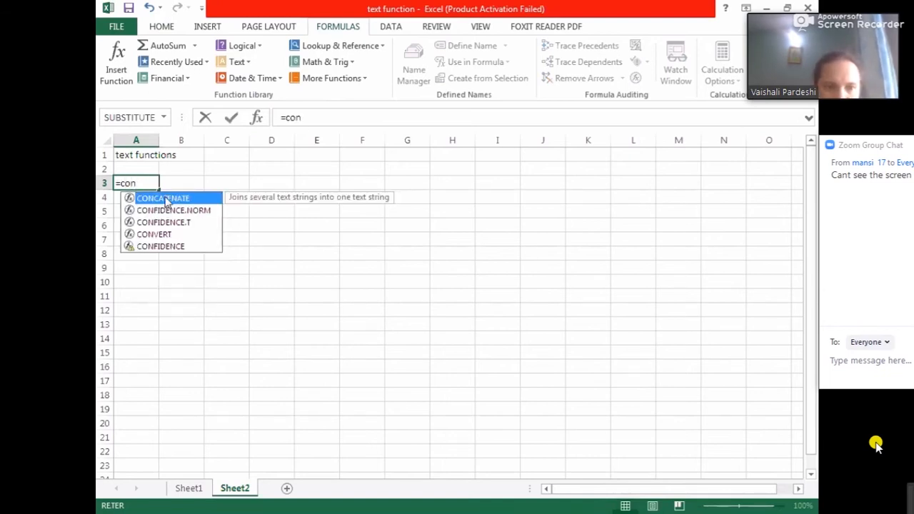
{"action": "double_click", "coordinate": [165, 200]}
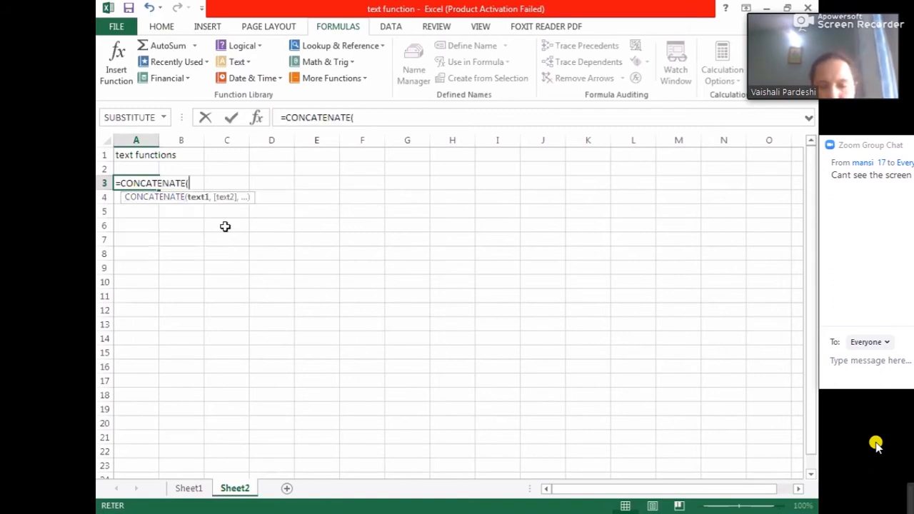
{"action": "key", "text": "BackSpace"}
{"action": "key", "text": "BackSpace"}
{"action": "key", "text": "BackSpace"}
{"action": "key", "text": "BackSpace"}
{"action": "key", "text": "BackSpace"}
{"action": "key", "text": "BackSpace"}
{"action": "key", "text": "BackSpace"}
{"action": "key", "text": "BackSpace"}
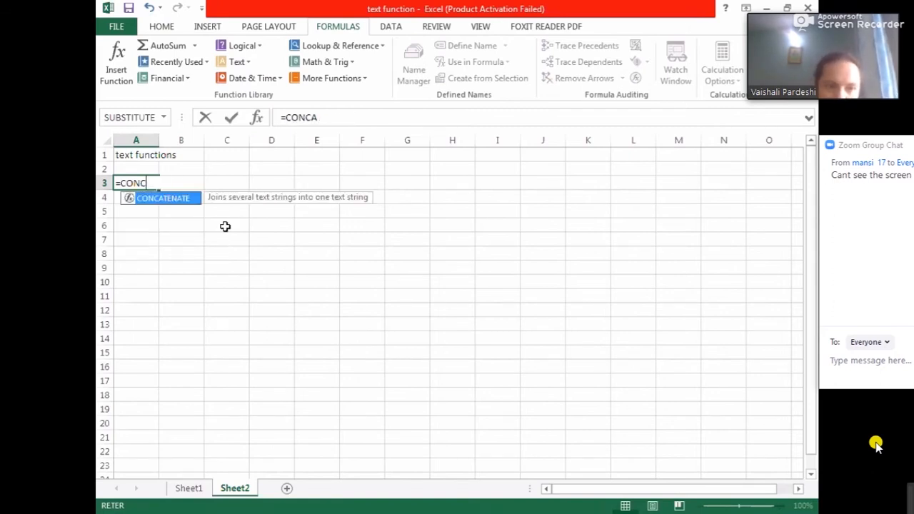
{"action": "key", "text": "Escape"}
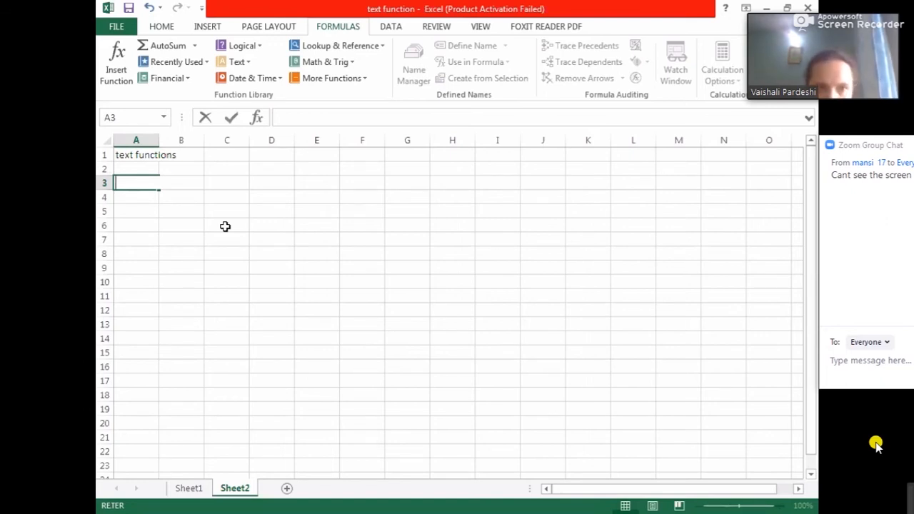
{"action": "left_click", "coordinate": [249, 64]}
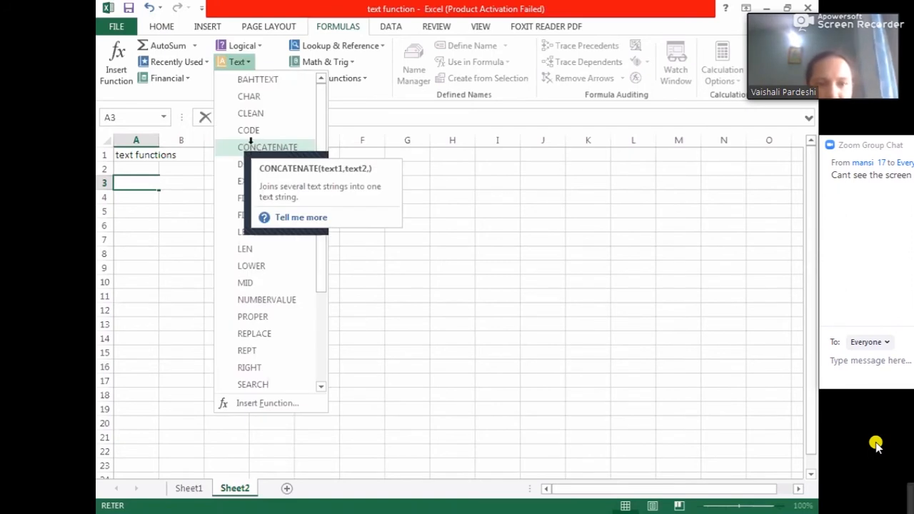
{"action": "left_click", "coordinate": [250, 143]}
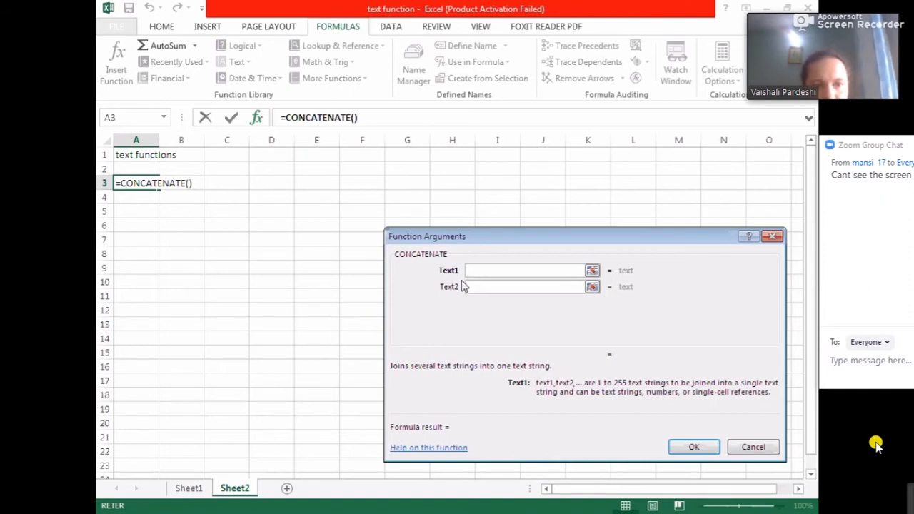
{"action": "left_click", "coordinate": [746, 447]}
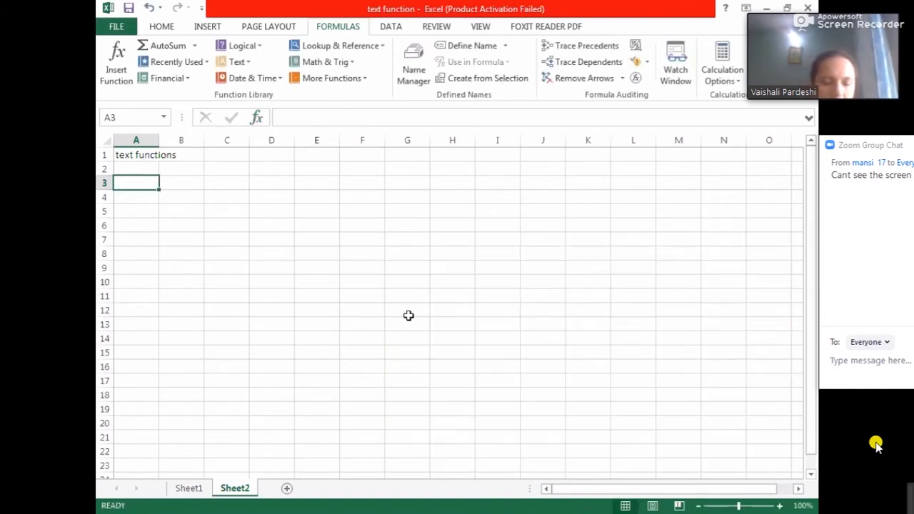
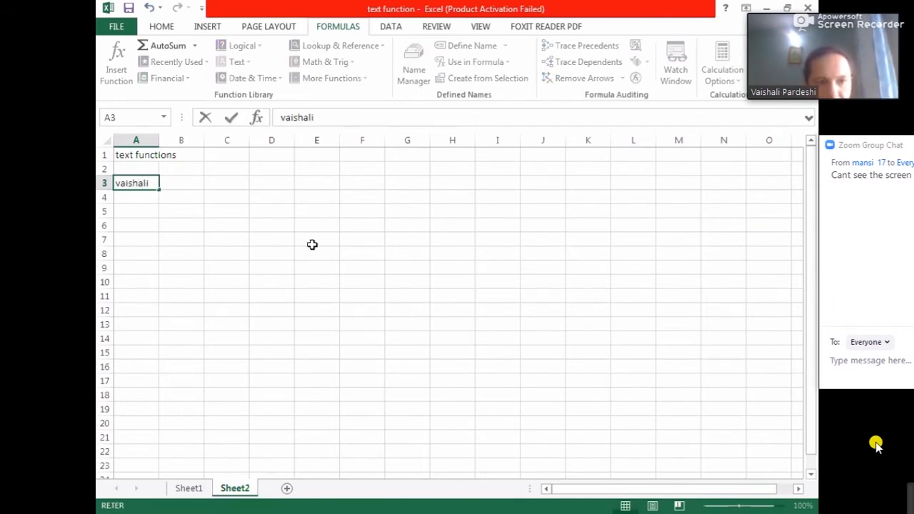
- Enter a first name in A3 and a surname in B3
{"action": "left_click", "coordinate": [189, 184]}
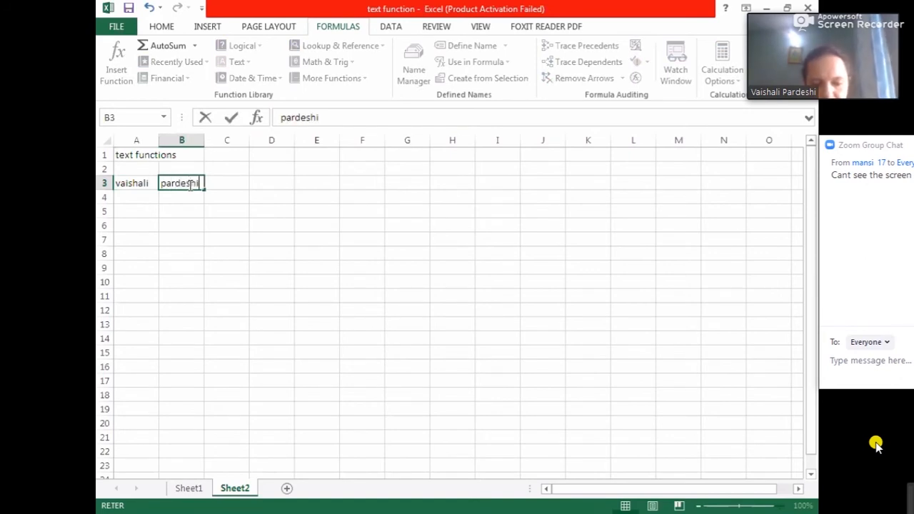
{"action": "left_click", "coordinate": [230, 184]}
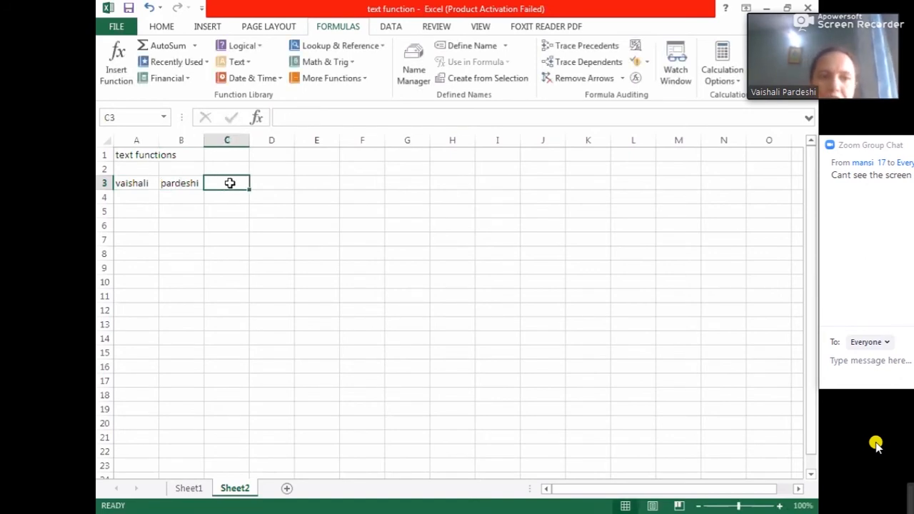
- In C3, enter a CONCATENATE formula joining A3 and B3
{"action": "left_click", "coordinate": [140, 183]}
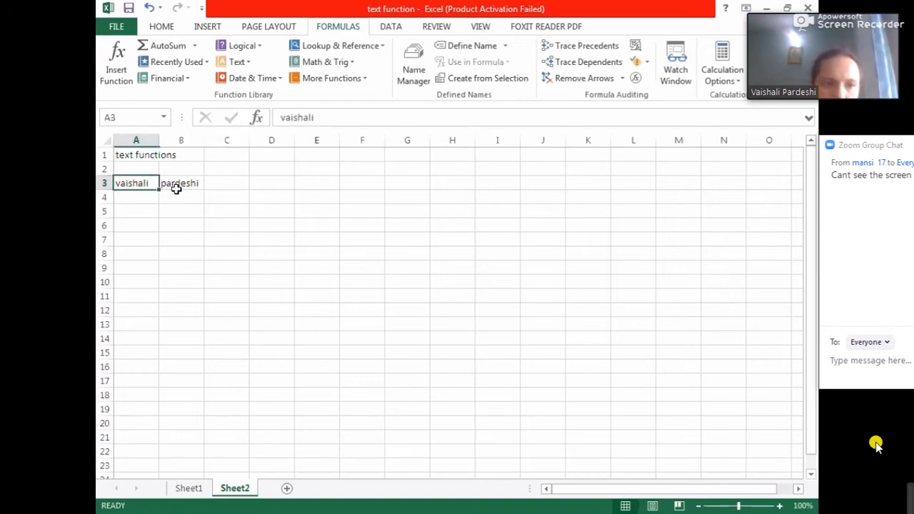
{"action": "left_click", "coordinate": [176, 189]}
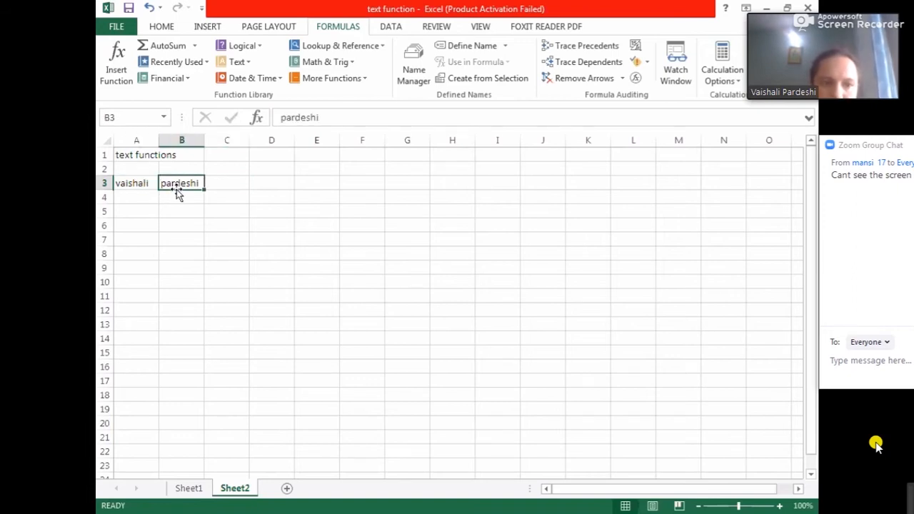
{"action": "left_click", "coordinate": [221, 181]}
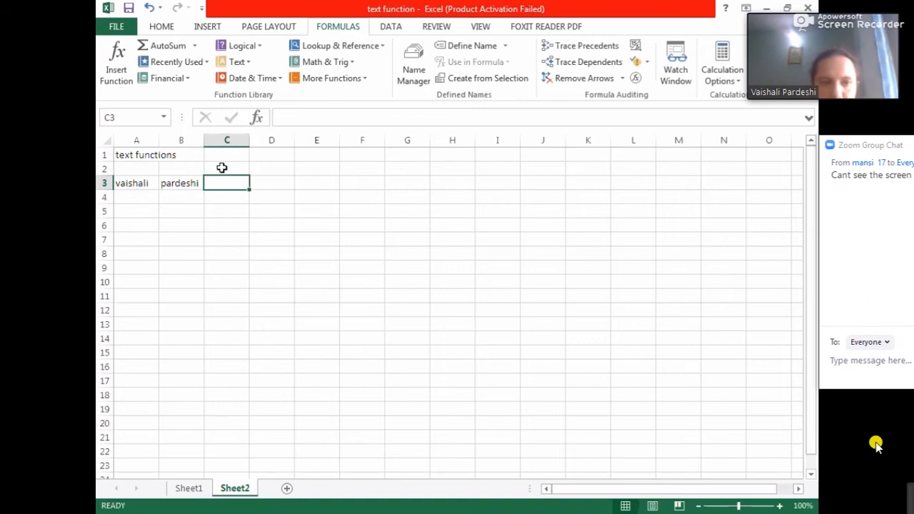
{"action": "type", "text": "="}
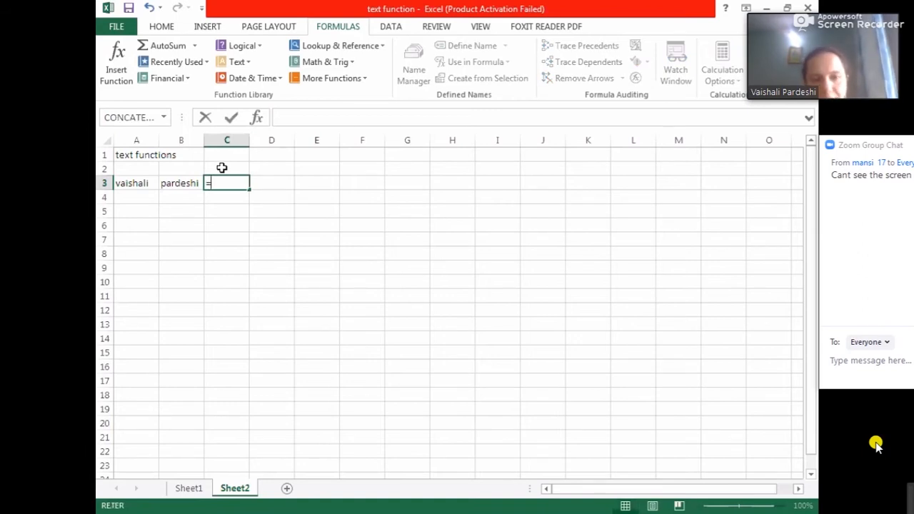
{"action": "type", "text": "con"}
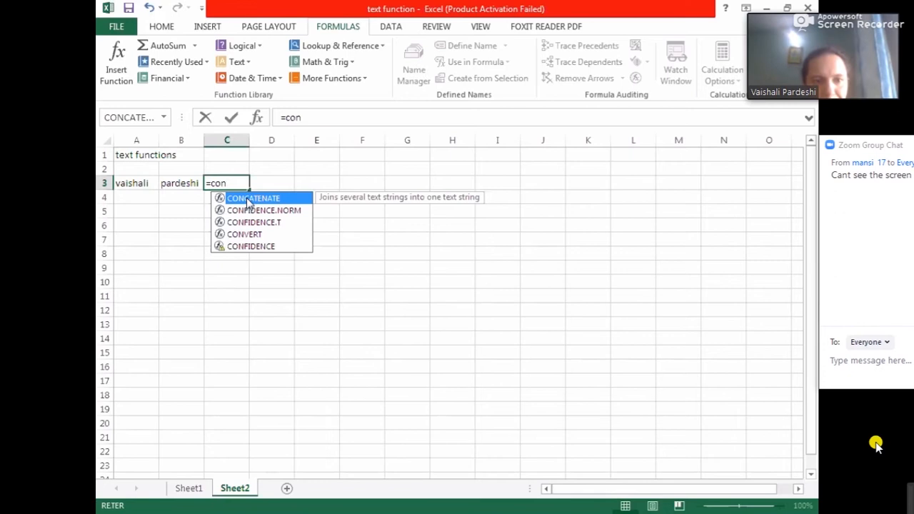
{"action": "double_click", "coordinate": [249, 199]}
{"action": "left_click", "coordinate": [137, 184]}
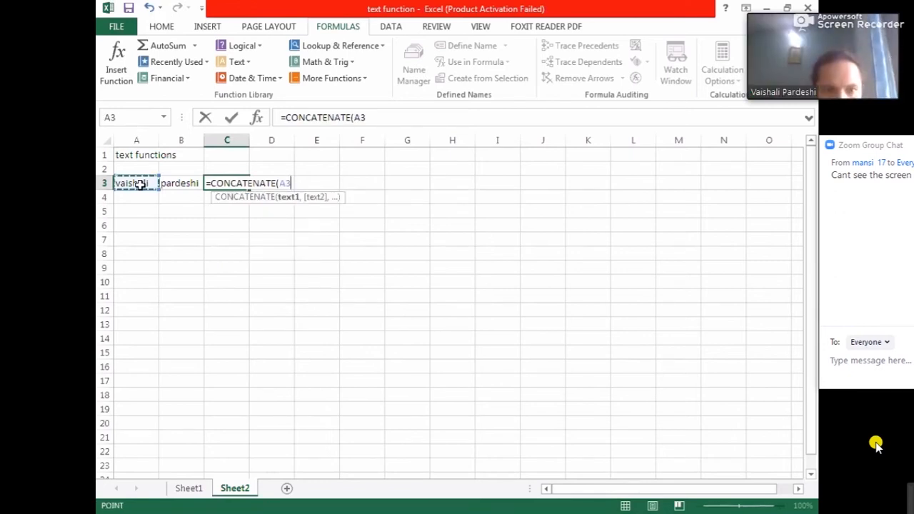
{"action": "type", "text": ","}
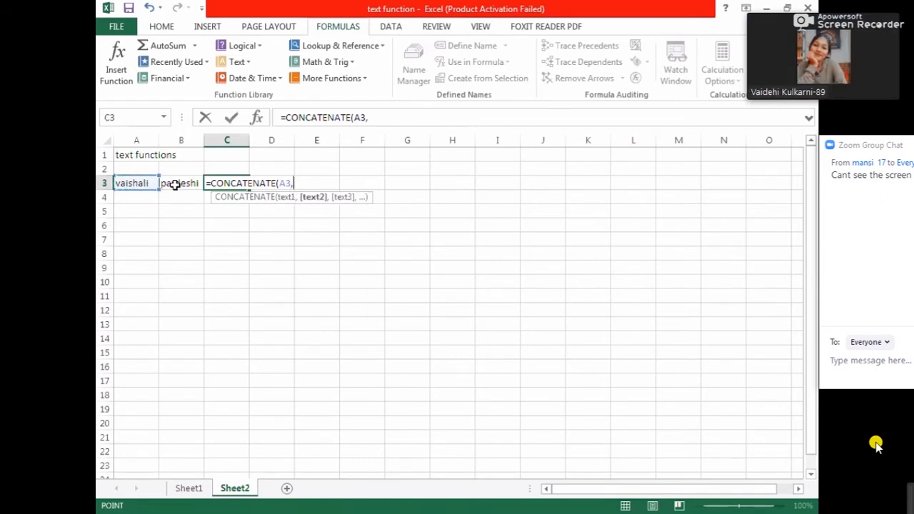
{"action": "left_click", "coordinate": [174, 184]}
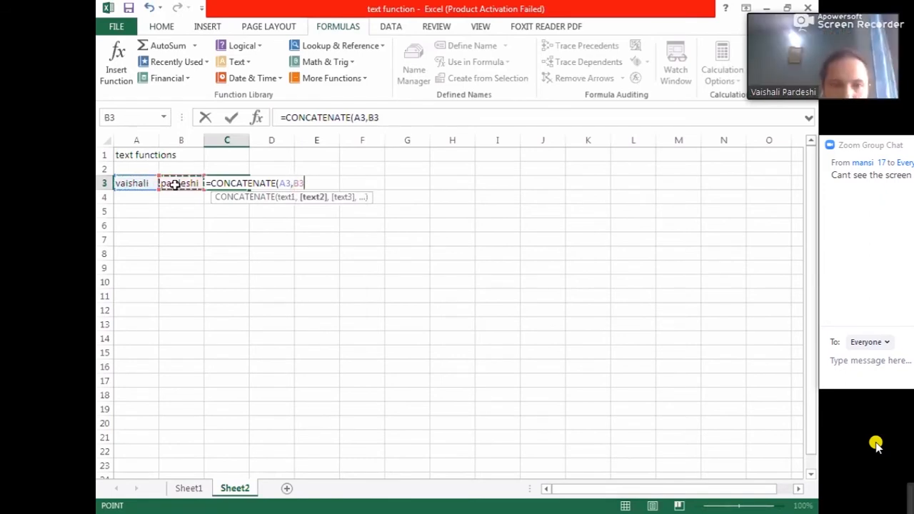
{"action": "key", "text": "Return"}
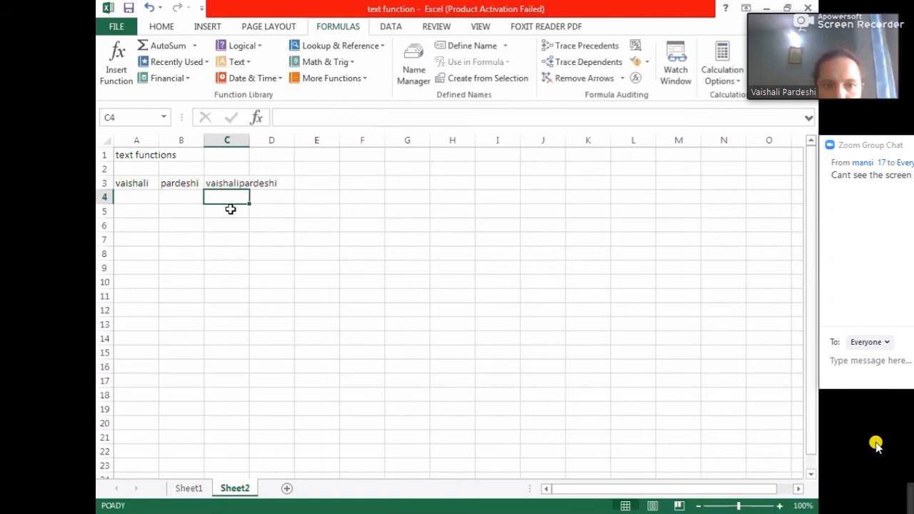
- Edit the C3 formula to =CONCATENATE(A3," ",B3) so a space separates the first name and surname
{"action": "left_click", "coordinate": [226, 180]}
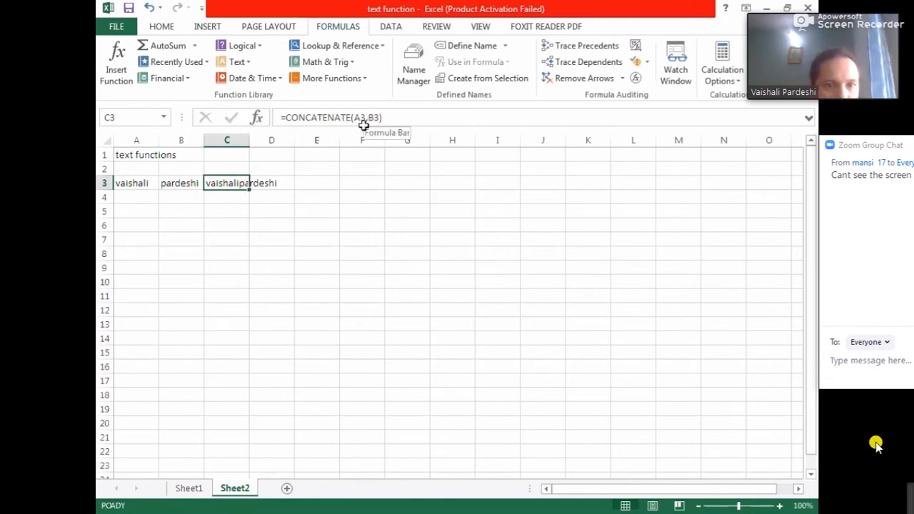
{"action": "left_click", "coordinate": [297, 268]}
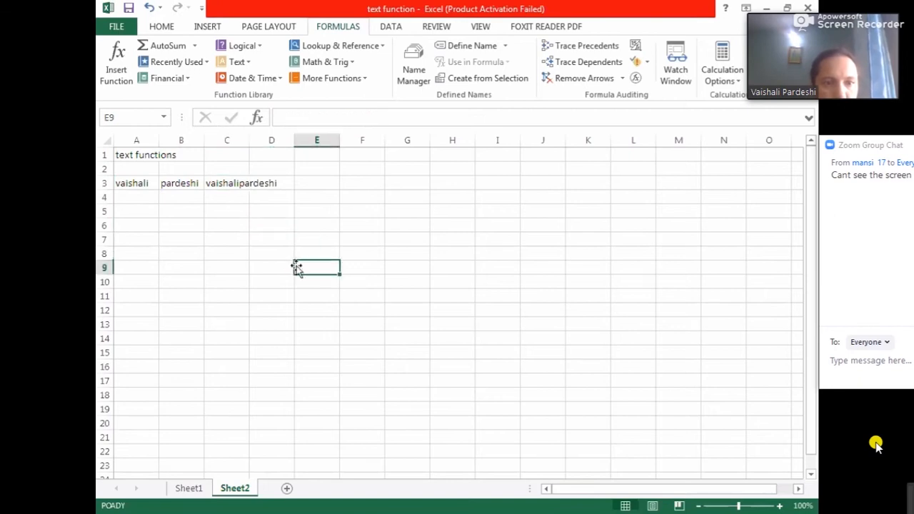
{"action": "left_click", "coordinate": [229, 181]}
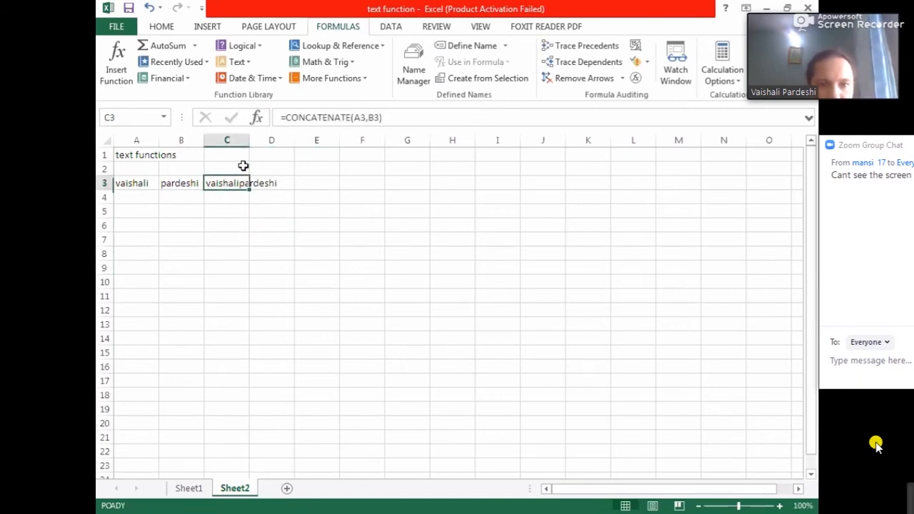
{"action": "left_click", "coordinate": [368, 119]}
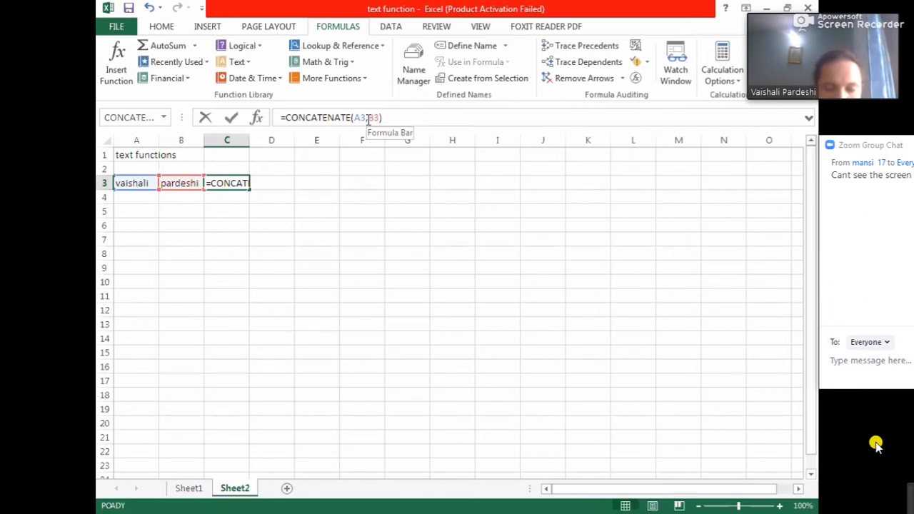
{"action": "type", "text": "\" "}
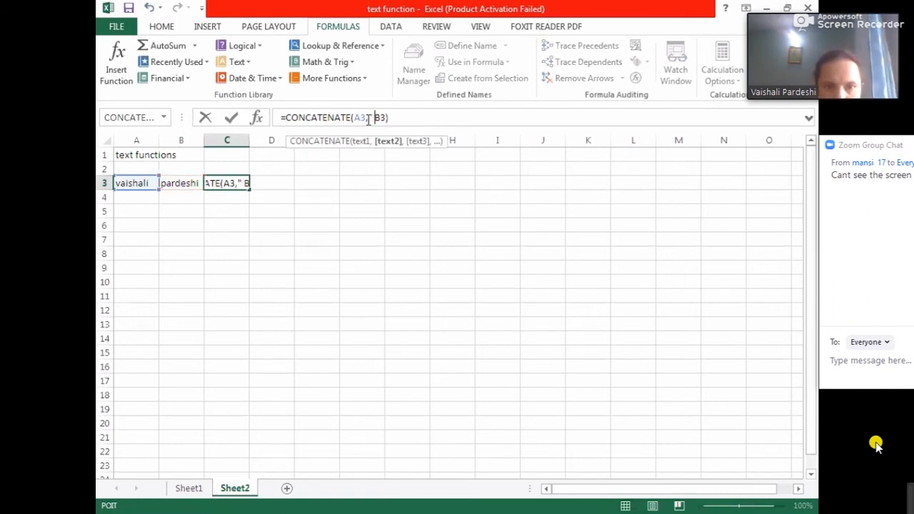
{"action": "type", "text": "\""}
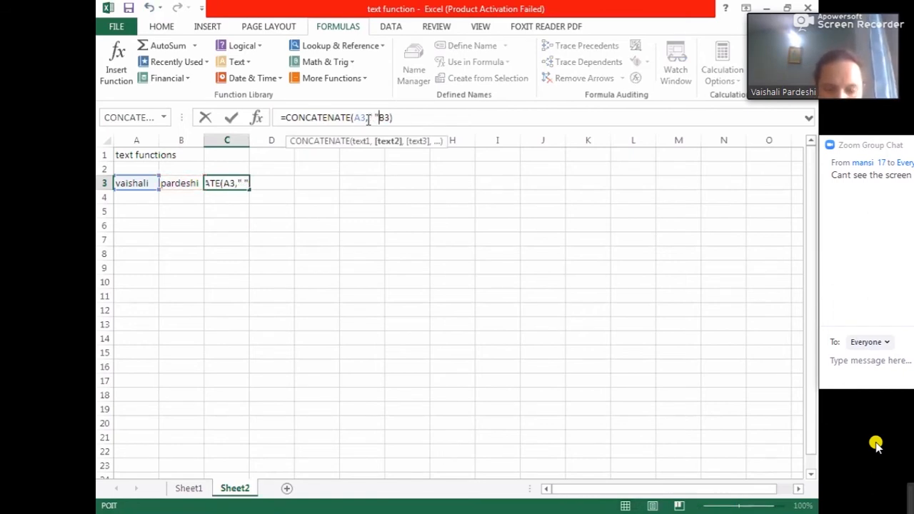
{"action": "type", "text": ","}
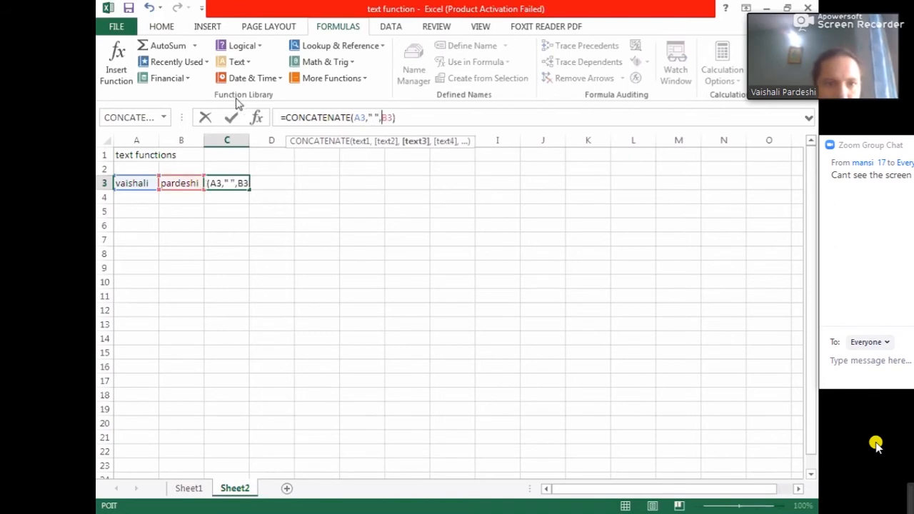
{"action": "left_click", "coordinate": [230, 120]}
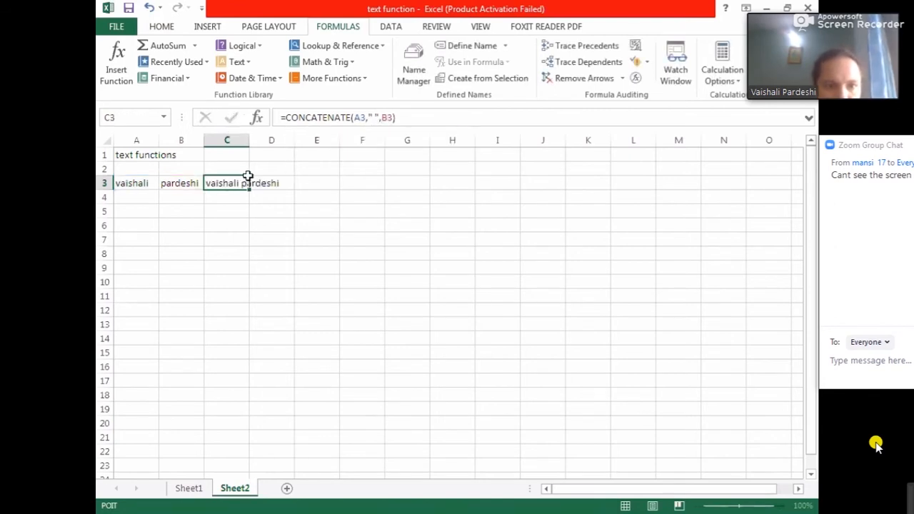
- Label the example by entering "&" in E3 and "join operator" in F3
{"action": "left_click", "coordinate": [263, 263]}
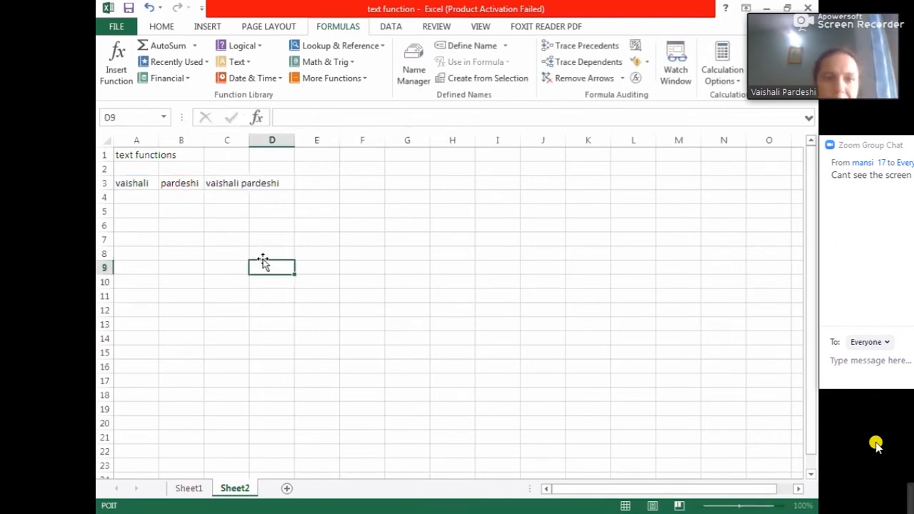
{"action": "left_click", "coordinate": [223, 190]}
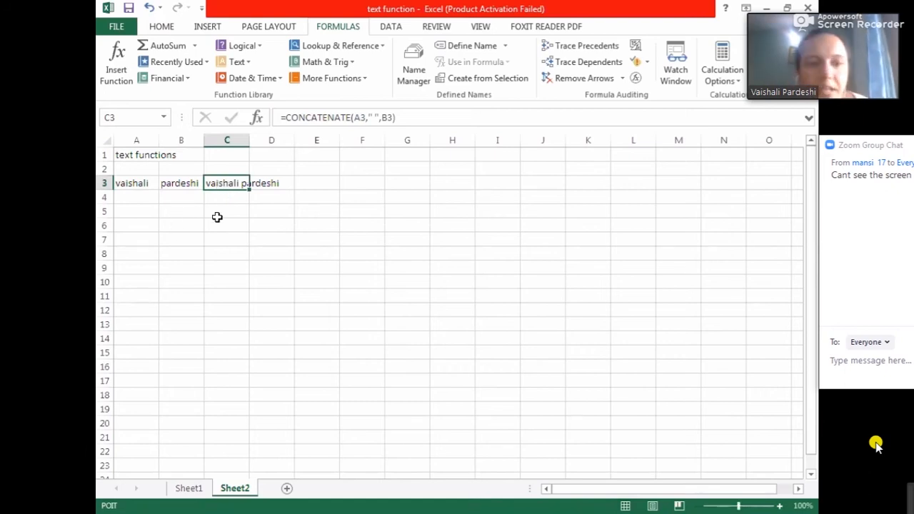
{"action": "left_click", "coordinate": [311, 184]}
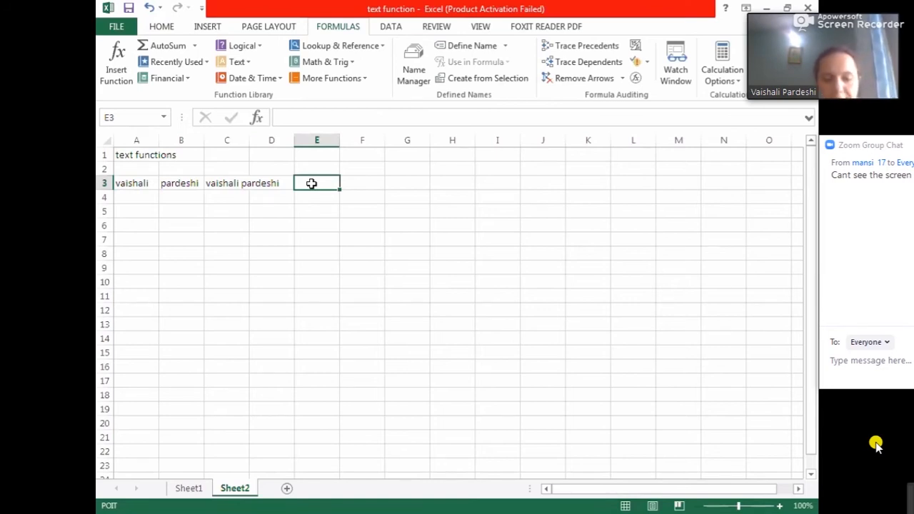
{"action": "type", "text": "&"}
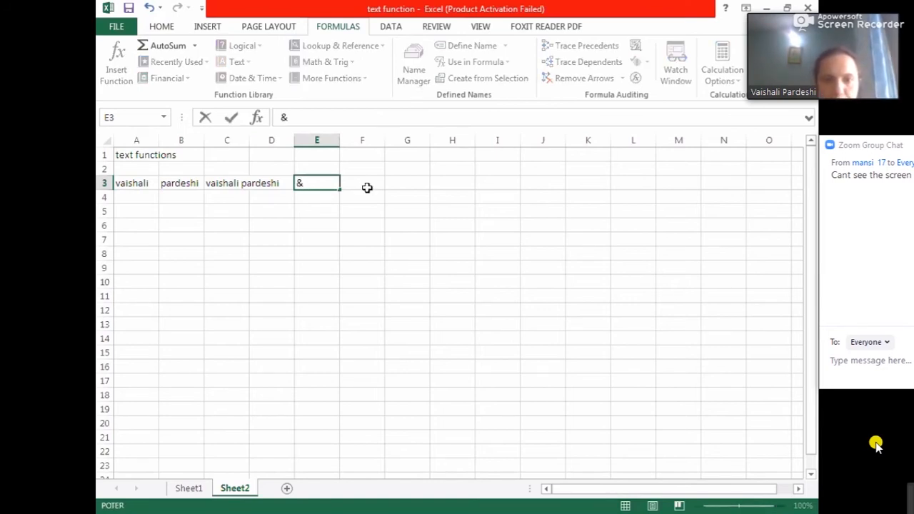
{"action": "left_click", "coordinate": [367, 187]}
{"action": "type", "text": "join"}
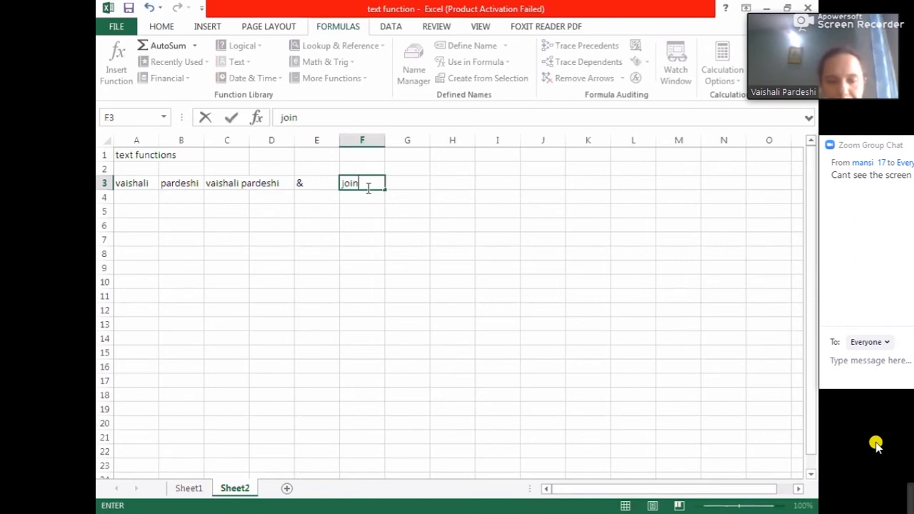
{"action": "type", "text": " opera"}
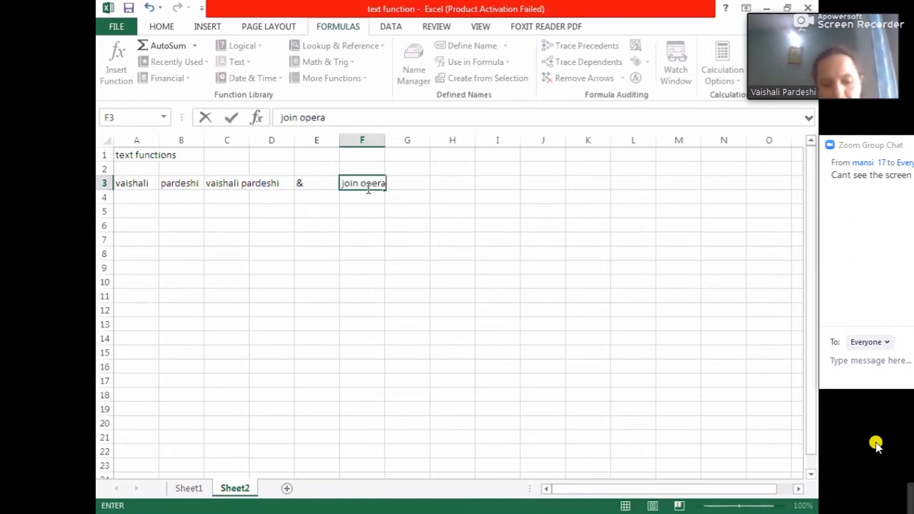
{"action": "type", "text": "tor"}
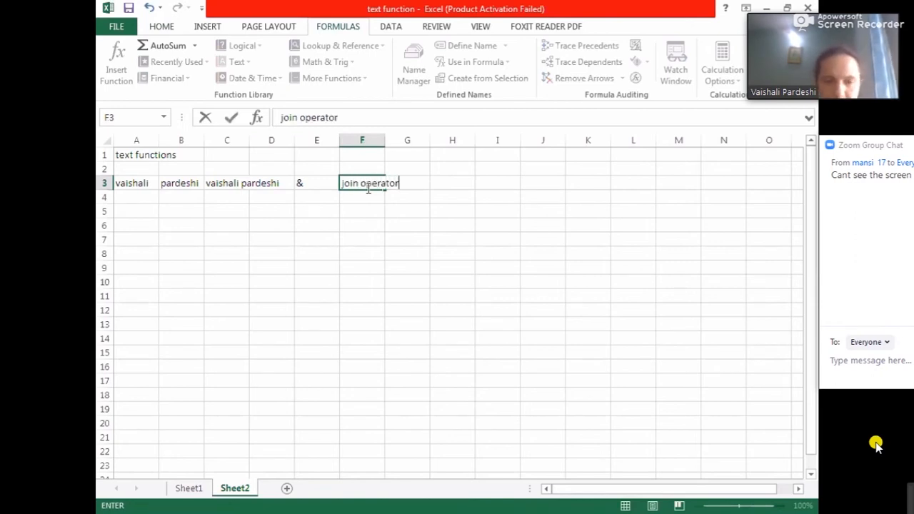
{"action": "left_click", "coordinate": [289, 210]}
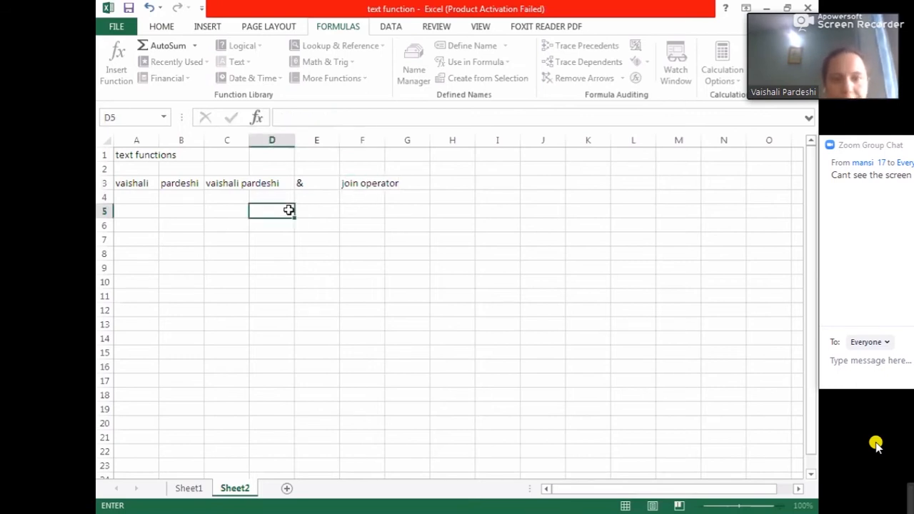
- In C4, enter the formula =A3&" "&B3 joining the names with the ampersand operator
{"action": "left_click", "coordinate": [215, 200]}
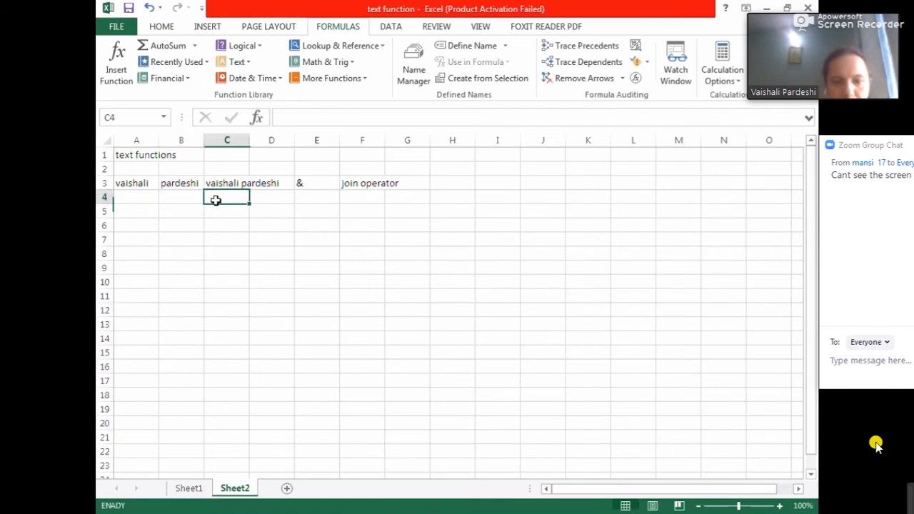
{"action": "type", "text": "="}
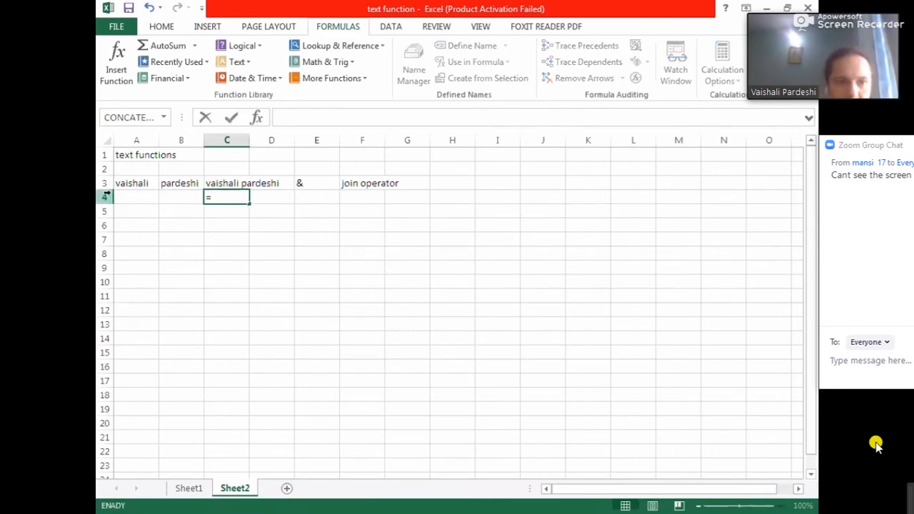
{"action": "left_click", "coordinate": [134, 183]}
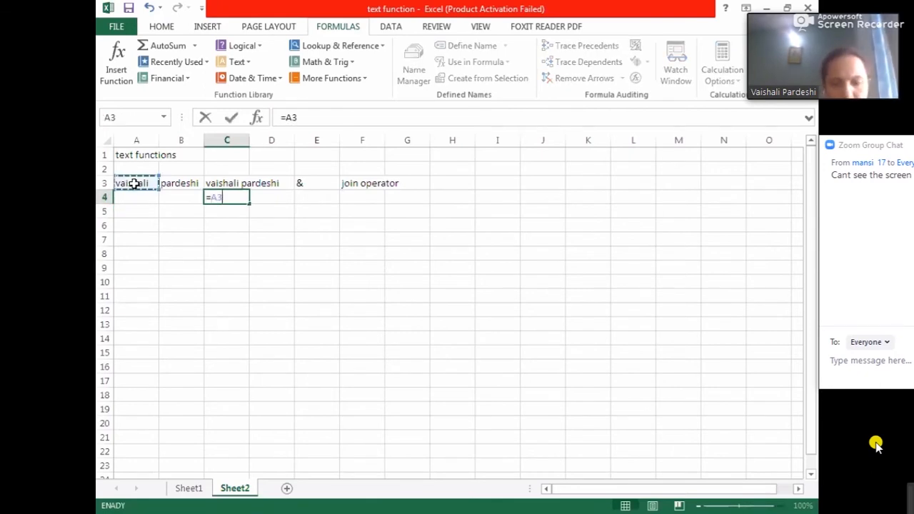
{"action": "type", "text": "&"}
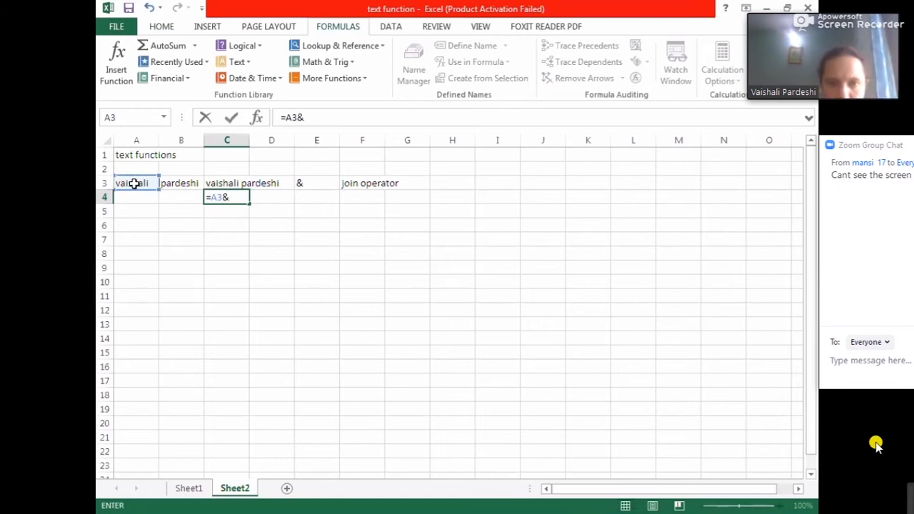
{"action": "type", "text": "\" \""}
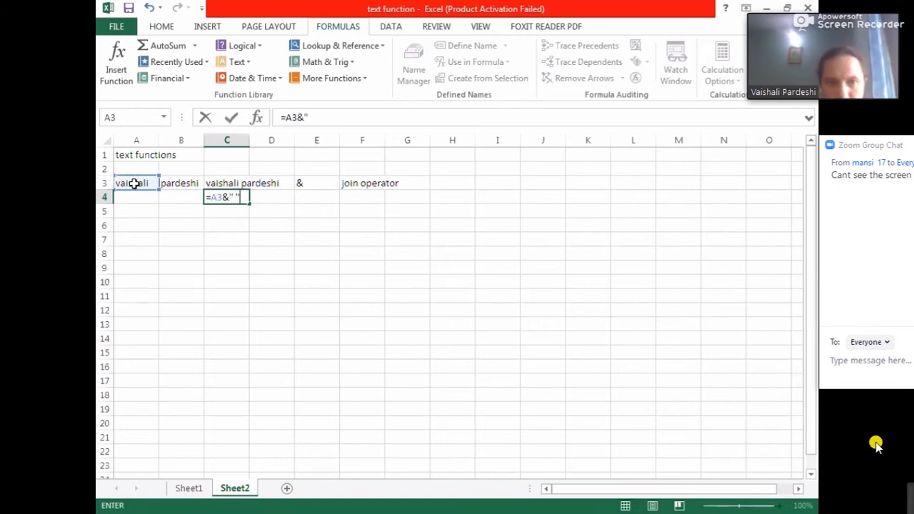
{"action": "type", "text": " \"&"}
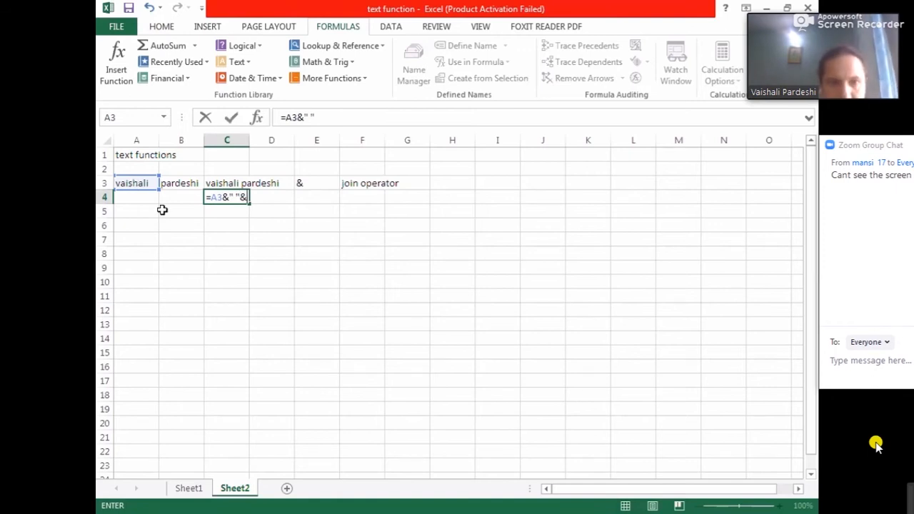
{"action": "left_click", "coordinate": [182, 183]}
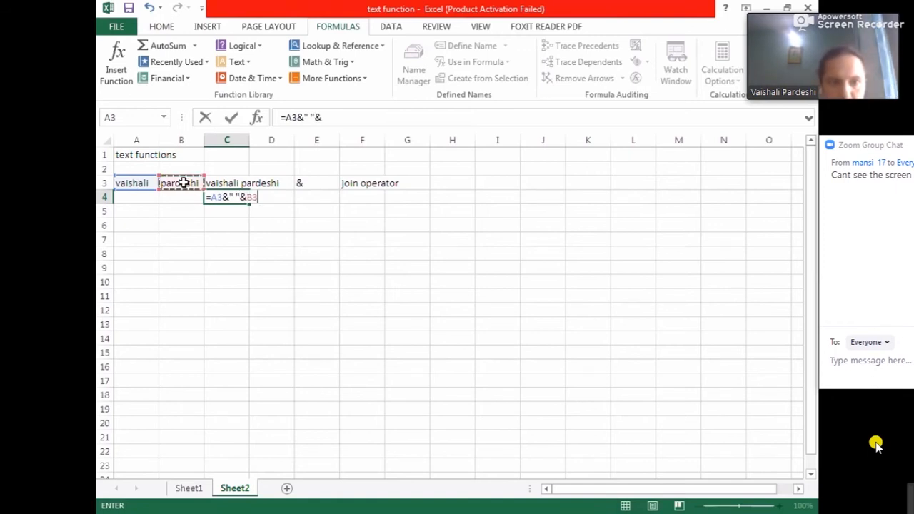
{"action": "left_click", "coordinate": [233, 118]}
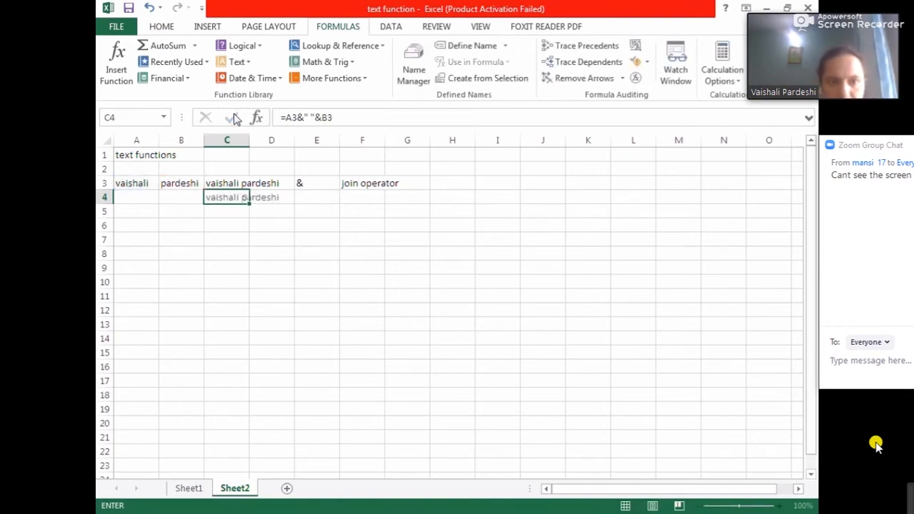
- Compare the CONCATENATE formula in C3 with the ampersand formula in C4
{"action": "left_click", "coordinate": [268, 253]}
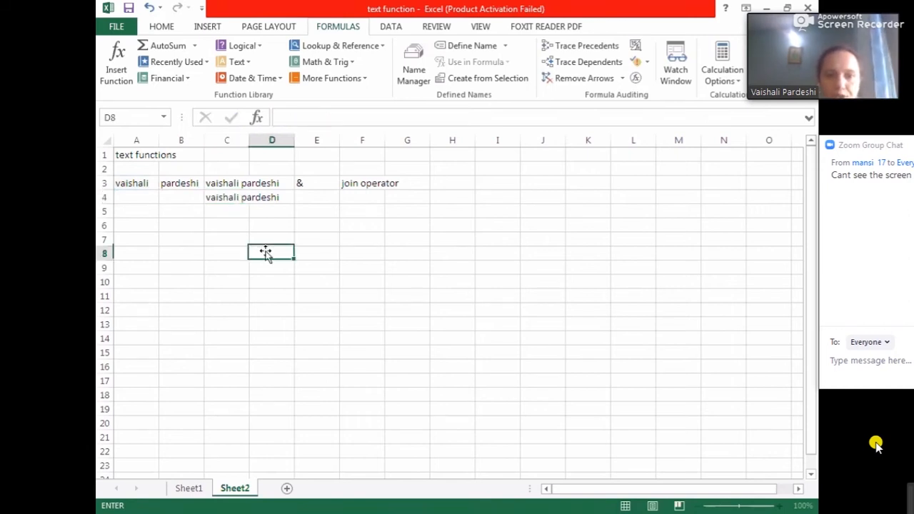
{"action": "left_click", "coordinate": [222, 184]}
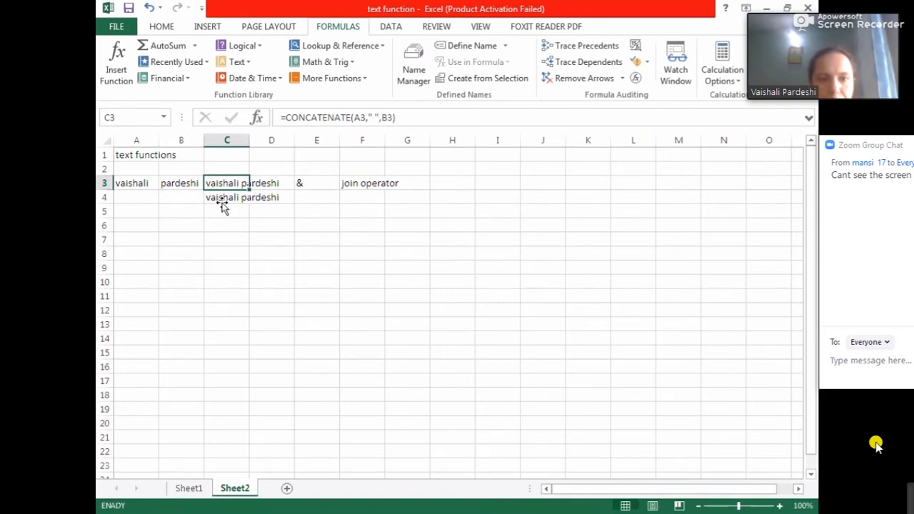
{"action": "left_click", "coordinate": [223, 200]}
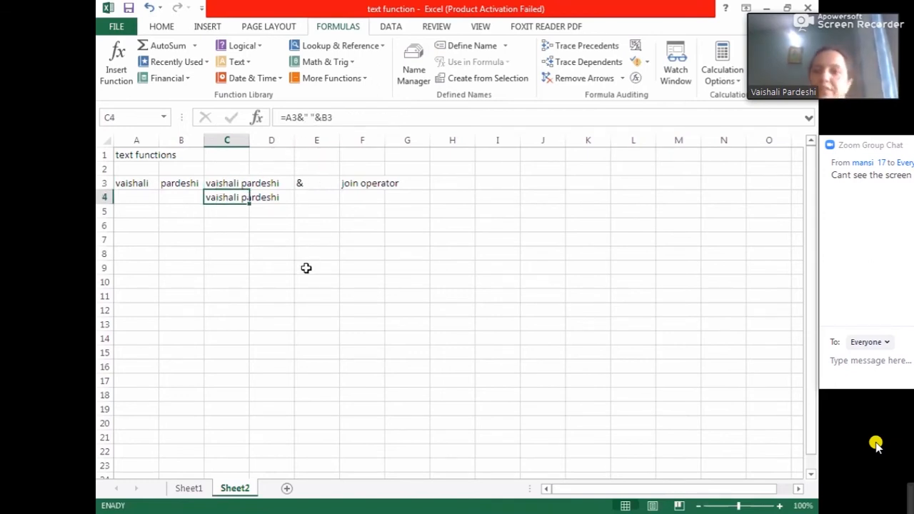
{"action": "left_click", "coordinate": [244, 257]}
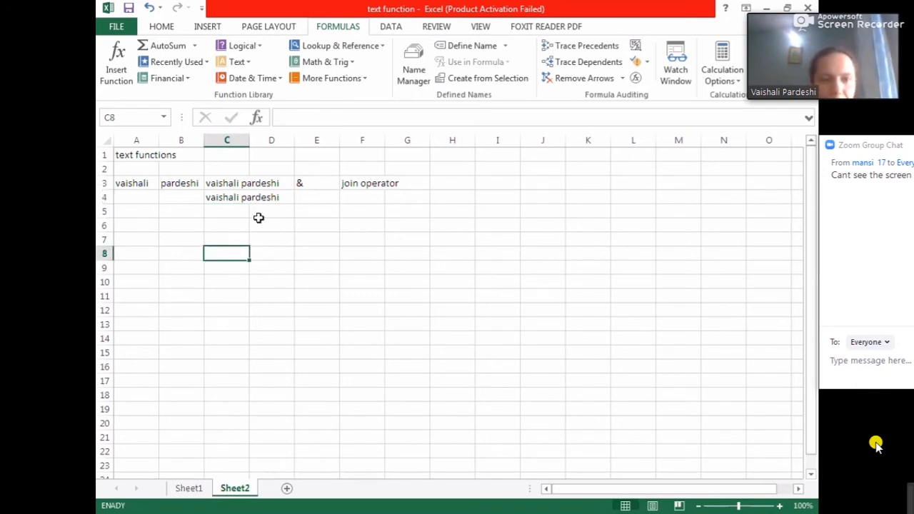
{"action": "left_click", "coordinate": [313, 173]}
{"action": "left_click", "coordinate": [313, 182]}
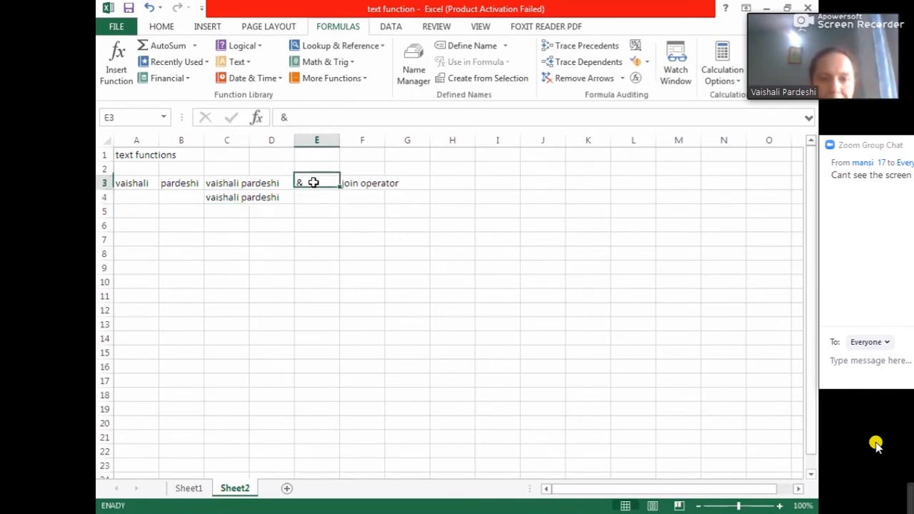
{"action": "left_click", "coordinate": [233, 192]}
{"action": "left_click", "coordinate": [206, 219]}
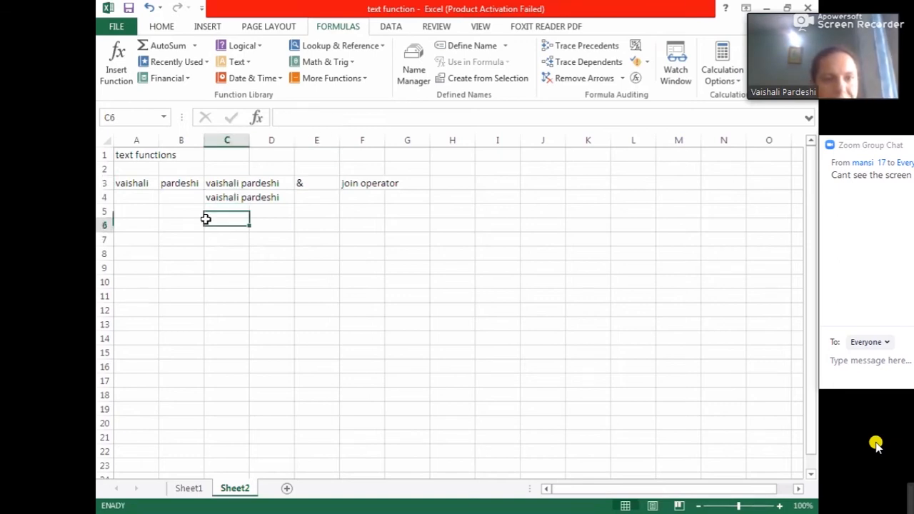
- Open the Text function list in the function library and close it again
{"action": "left_click", "coordinate": [246, 65]}
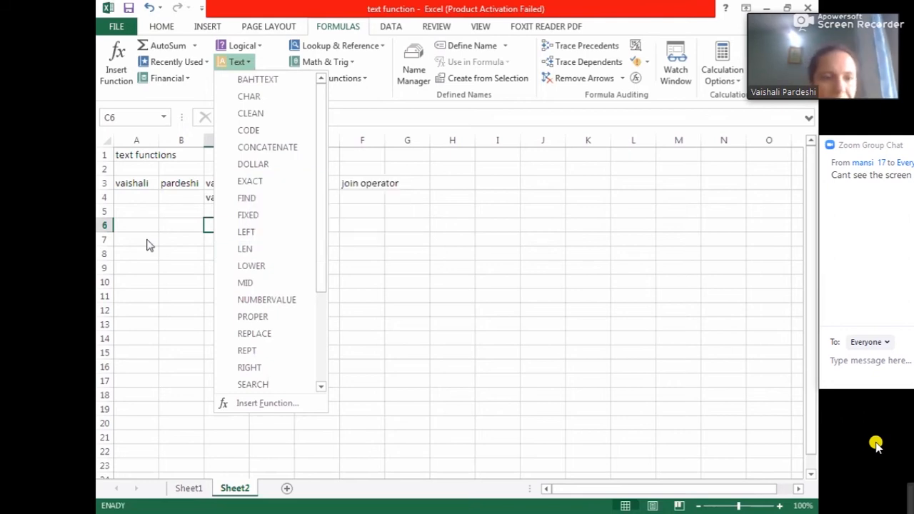
{"action": "left_click", "coordinate": [128, 224]}
{"action": "left_click", "coordinate": [129, 224]}
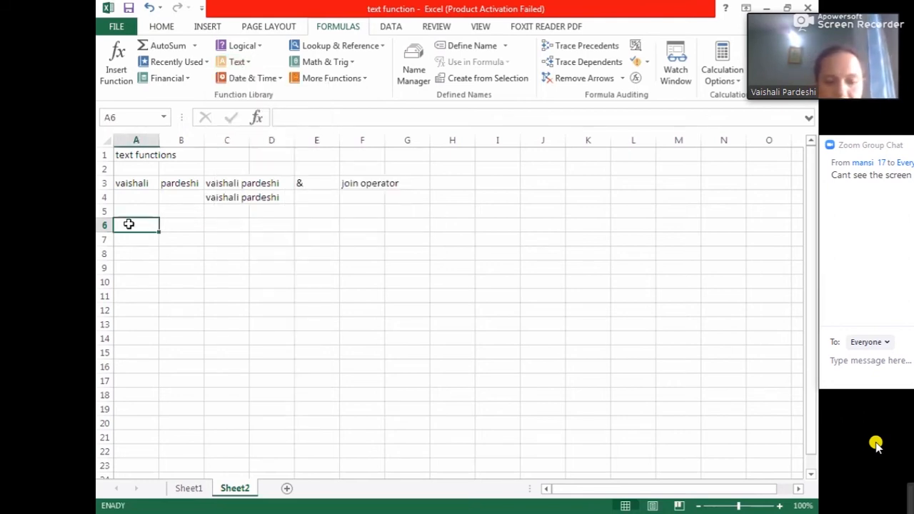
- Enter the number 78 in cell A6
{"action": "type", "text": "78"}
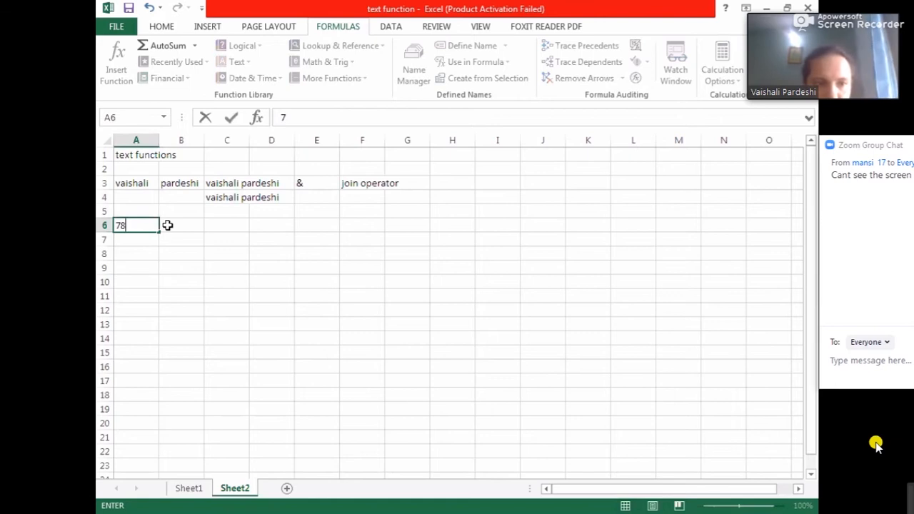
{"action": "left_click", "coordinate": [168, 224]}
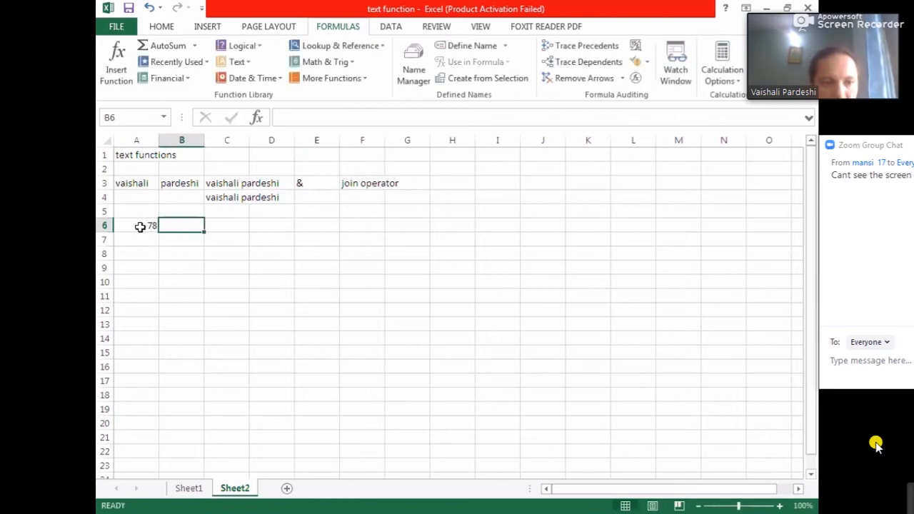
{"action": "left_click", "coordinate": [141, 226]}
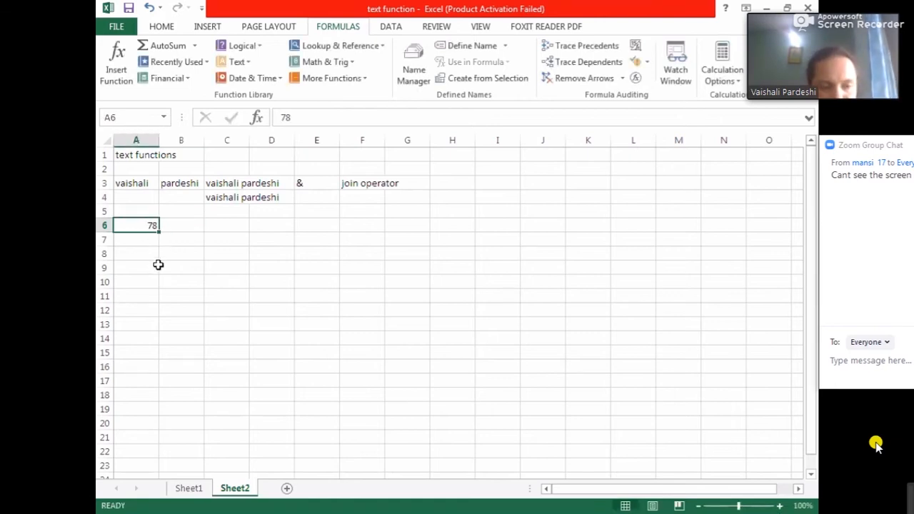
- In B6, enter the formula =DOLLAR(A6,2) to show the number in A6 as currency with two decimals
{"action": "left_click", "coordinate": [181, 225]}
{"action": "type", "text": "="}
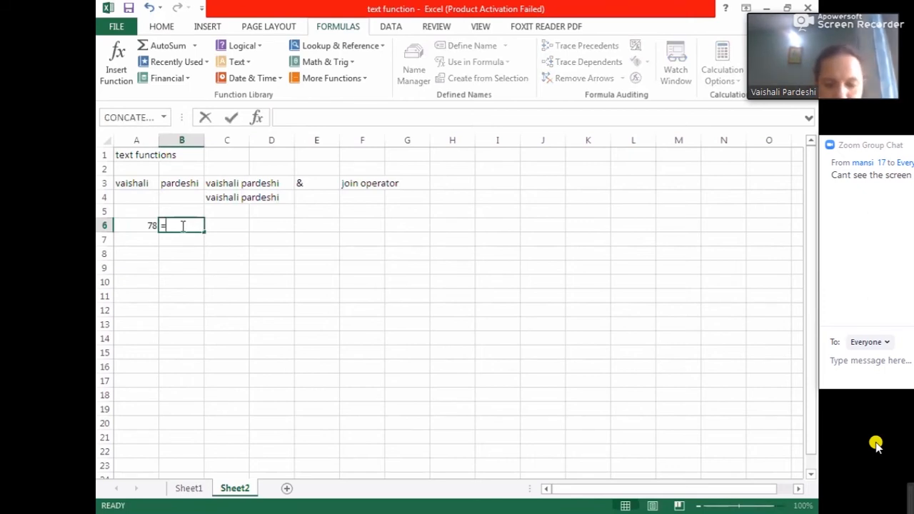
{"action": "type", "text": "dollar"}
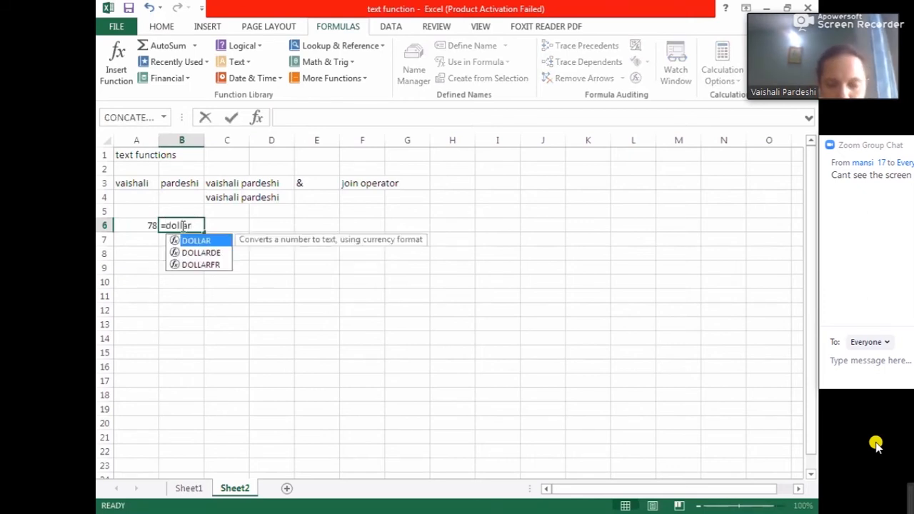
{"action": "type", "text": "("}
{"action": "left_click", "coordinate": [146, 226]}
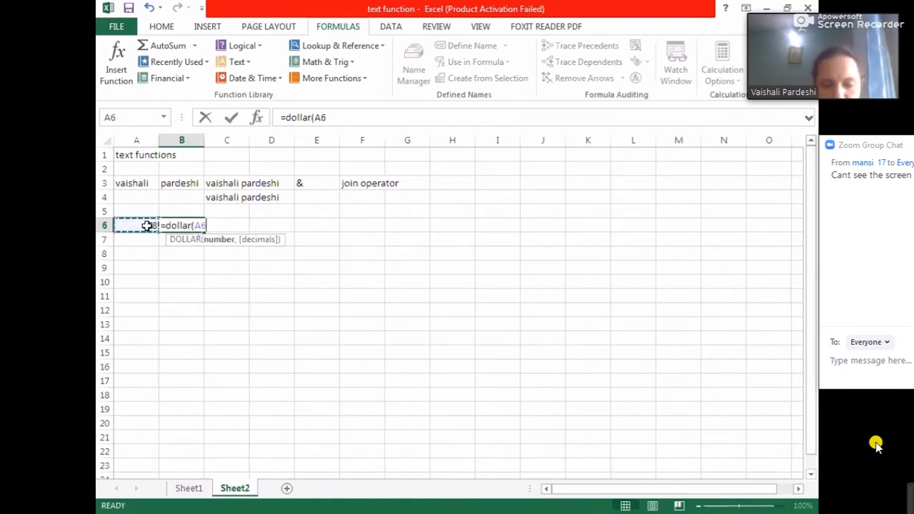
{"action": "type", "text": ",2"}
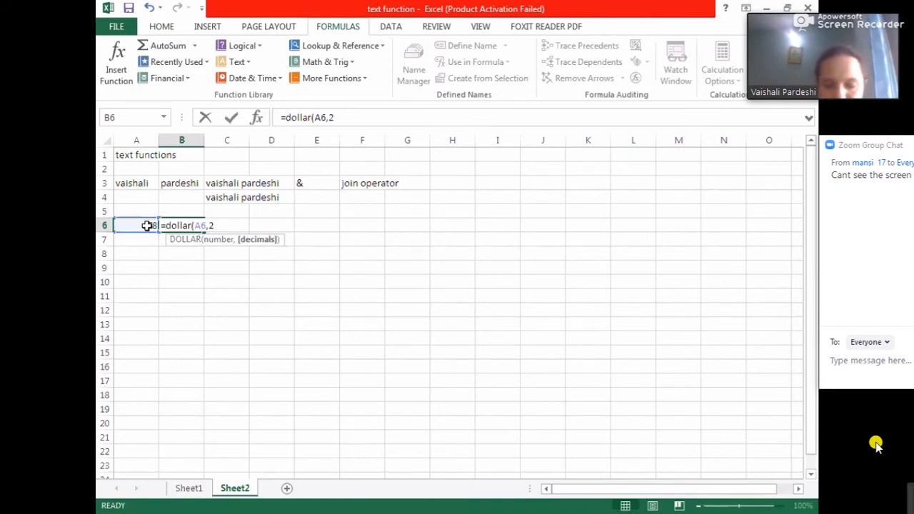
{"action": "type", "text": ")"}
{"action": "key", "text": "Return"}
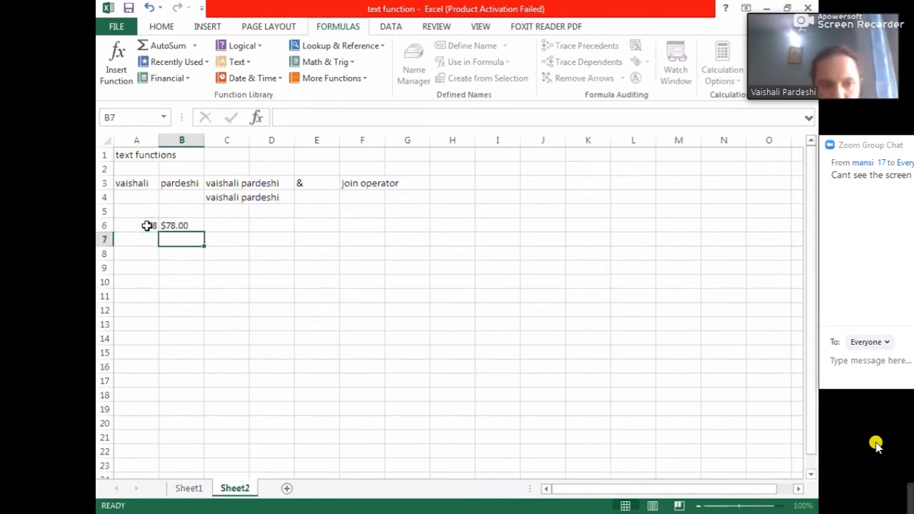
{"action": "left_click", "coordinate": [179, 224]}
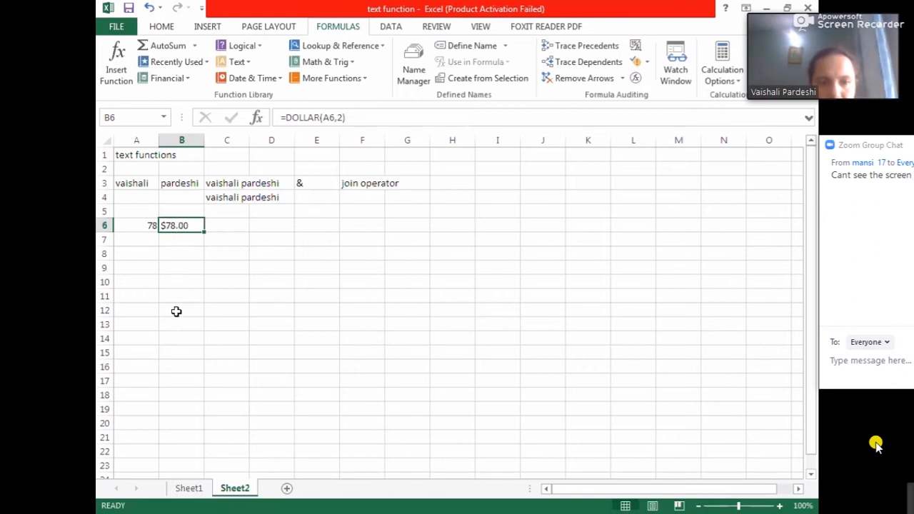
{"action": "left_click", "coordinate": [178, 242]}
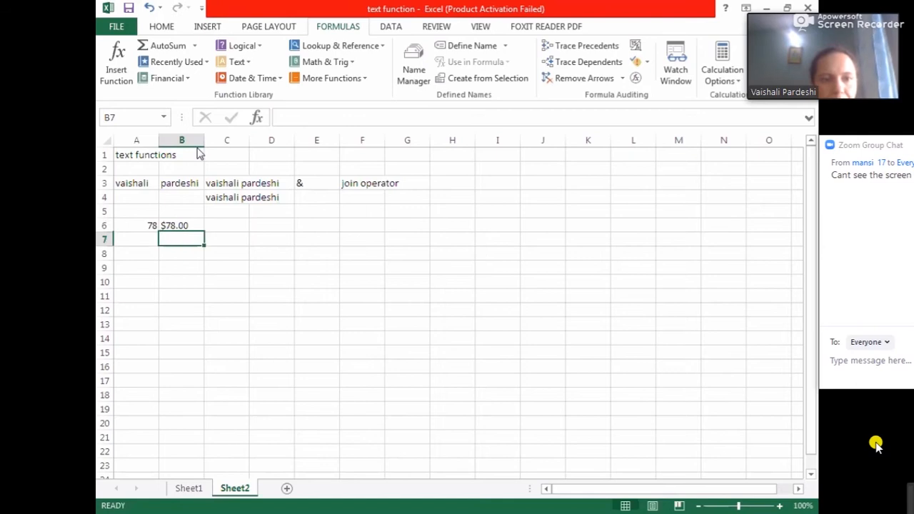
- Open the Text function list in the function library and close it without choosing a function
{"action": "left_click", "coordinate": [240, 62]}
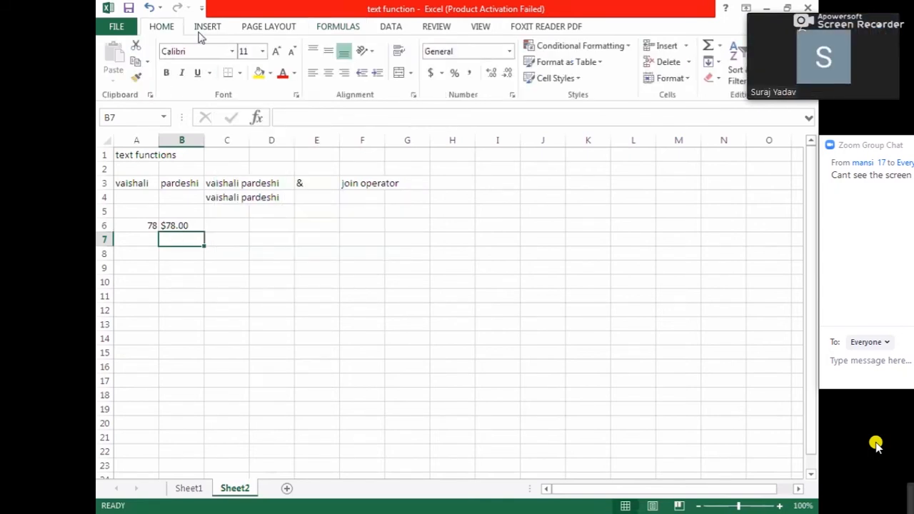
{"action": "left_click", "coordinate": [323, 30]}
{"action": "left_click", "coordinate": [245, 65]}
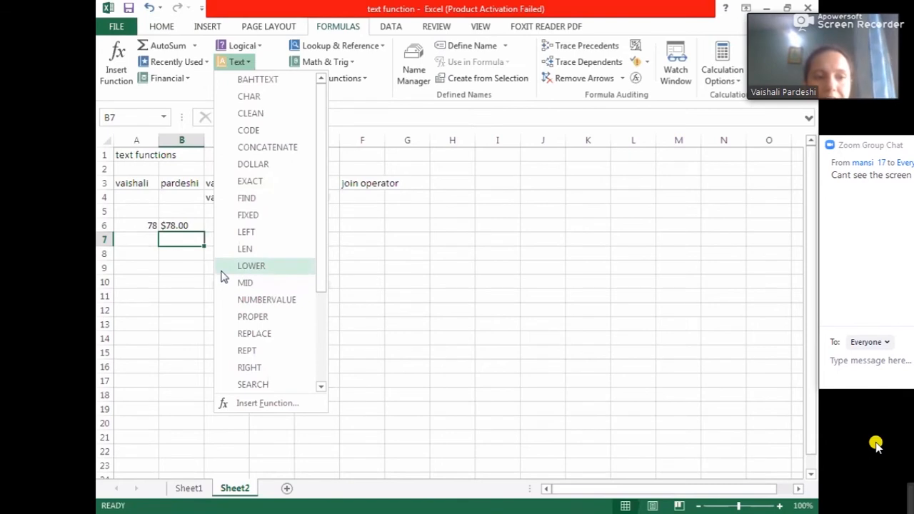
{"action": "left_click", "coordinate": [149, 238]}
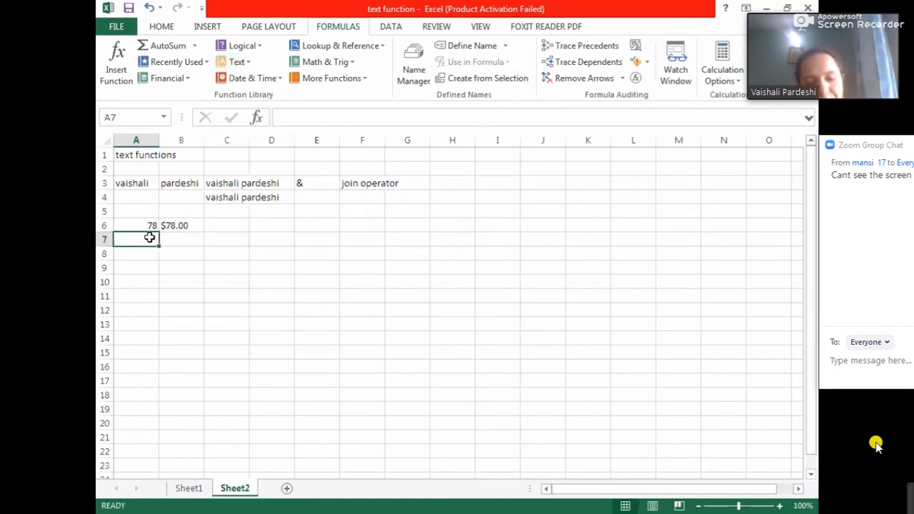
- Enter Vaishali in A7 and lowercase vaishali in B7
{"action": "type", "text": "Va"}
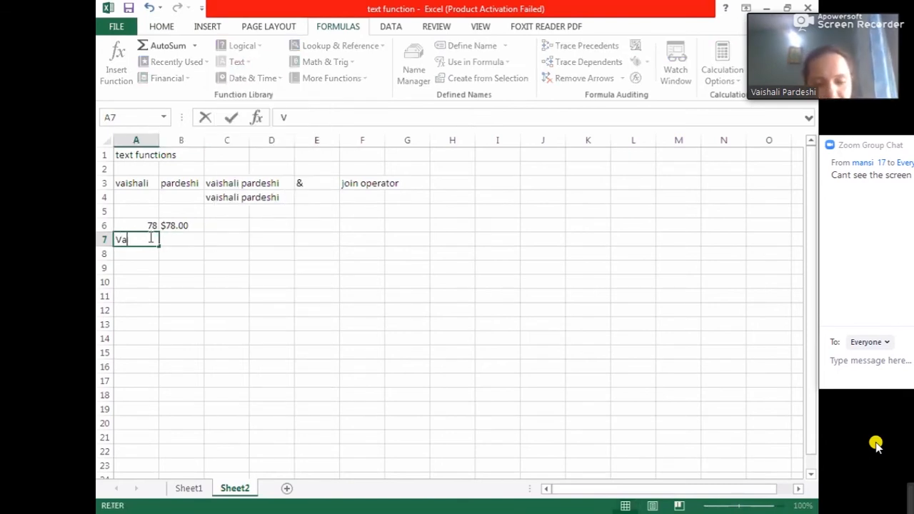
{"action": "type", "text": "ishali"}
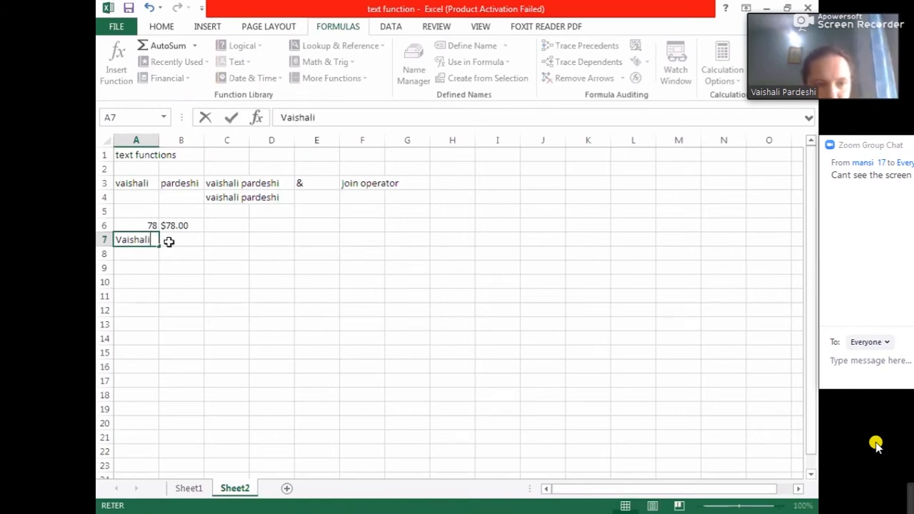
{"action": "left_click", "coordinate": [169, 241]}
{"action": "type", "text": "vais"}
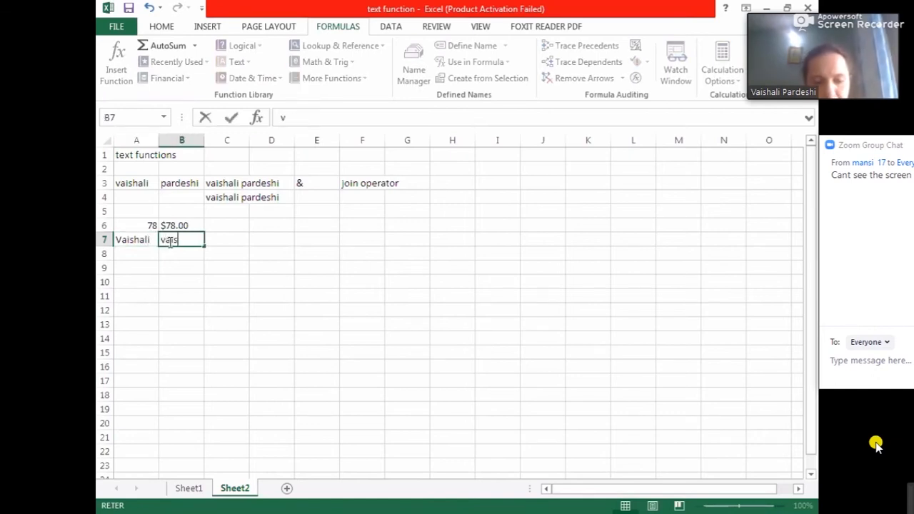
{"action": "type", "text": "hali"}
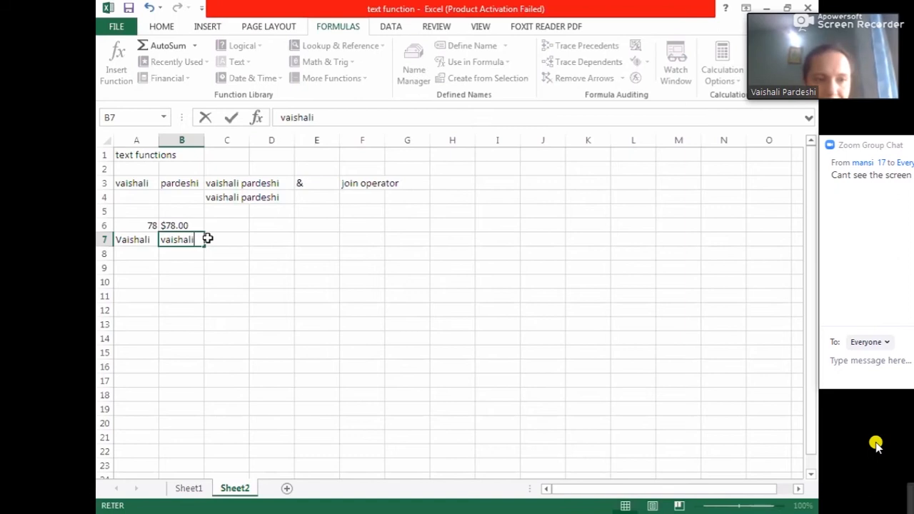
{"action": "left_click", "coordinate": [208, 239]}
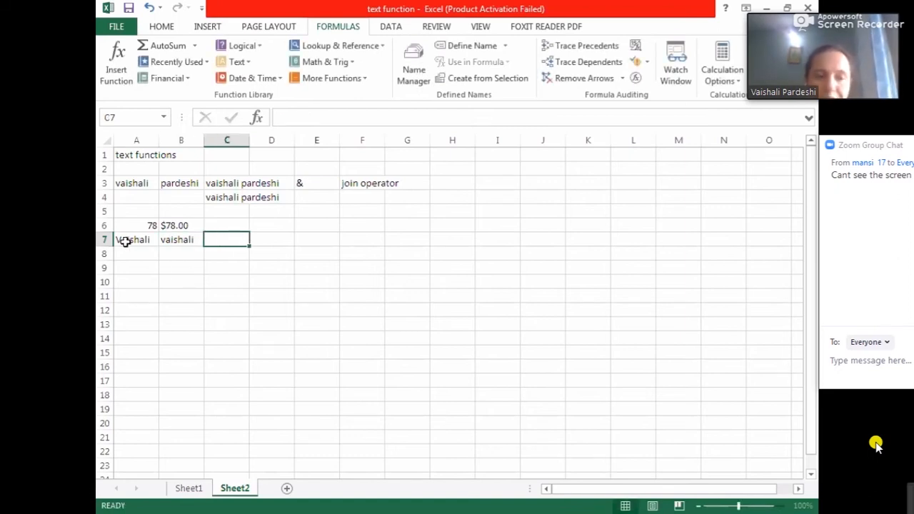
- In C7, enter the formula =exact(A7,B7) comparing the two names
{"action": "left_click", "coordinate": [151, 241]}
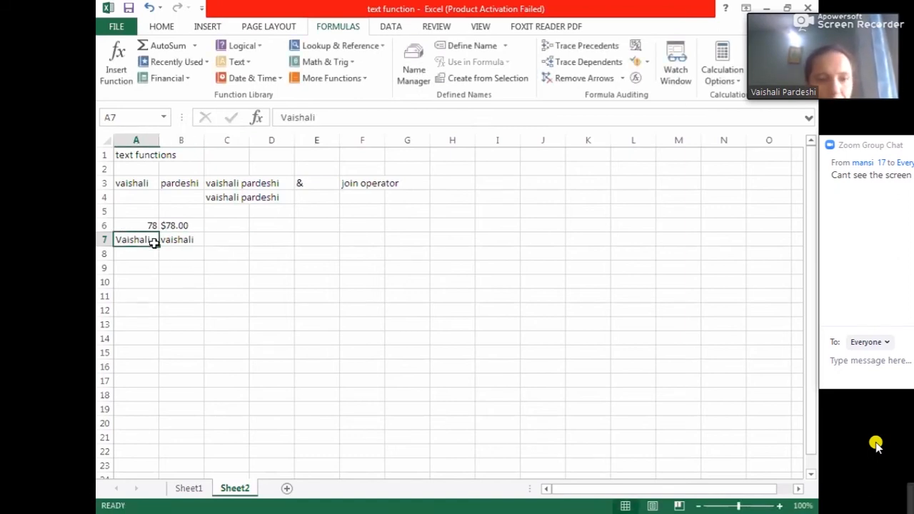
{"action": "left_click", "coordinate": [170, 241]}
{"action": "left_click", "coordinate": [149, 241]}
{"action": "left_click", "coordinate": [177, 242]}
{"action": "left_click", "coordinate": [224, 239]}
{"action": "type", "text": "="}
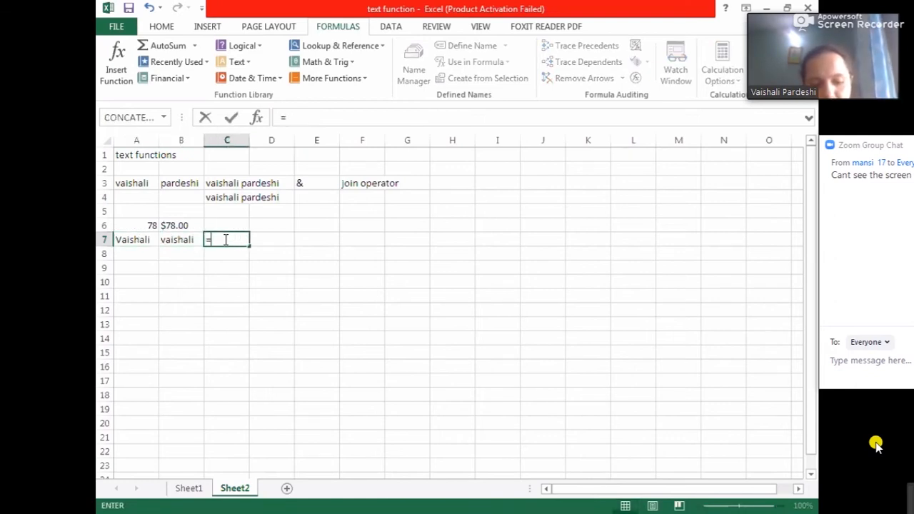
{"action": "type", "text": "exact"}
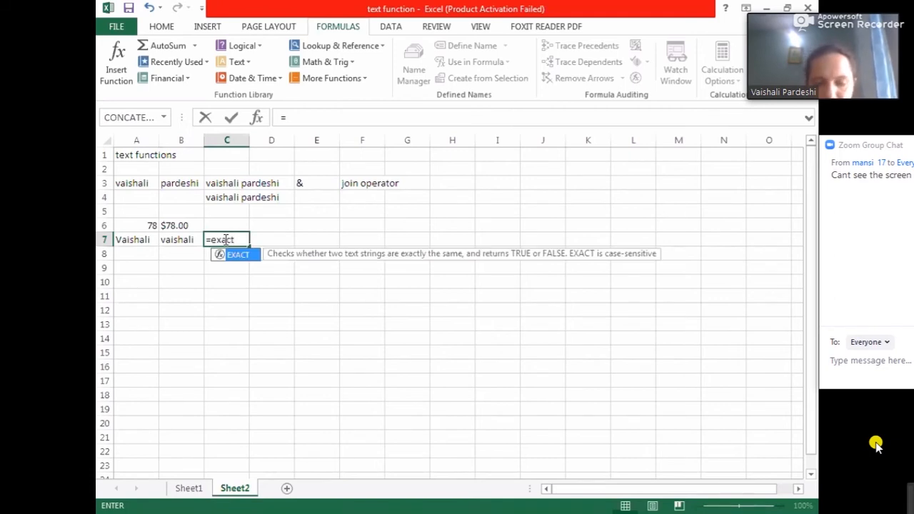
{"action": "type", "text": "("}
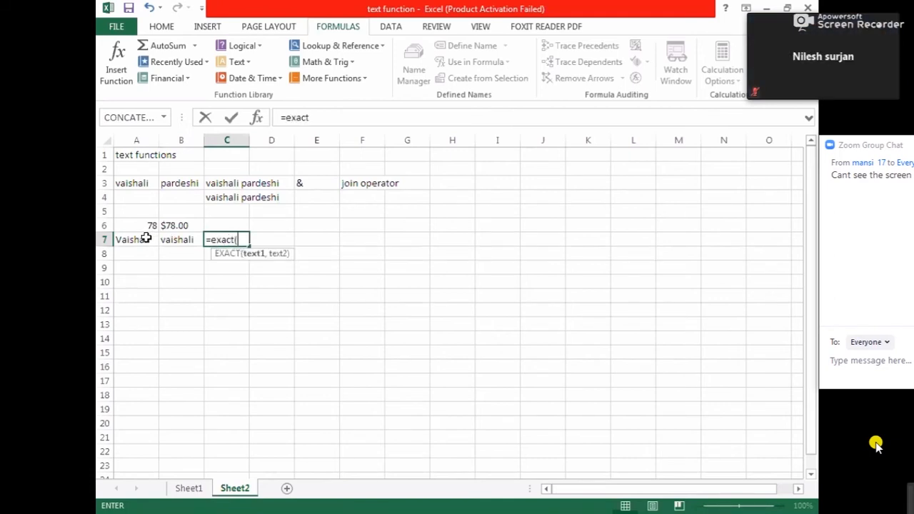
{"action": "left_click", "coordinate": [146, 238]}
{"action": "type", "text": ","}
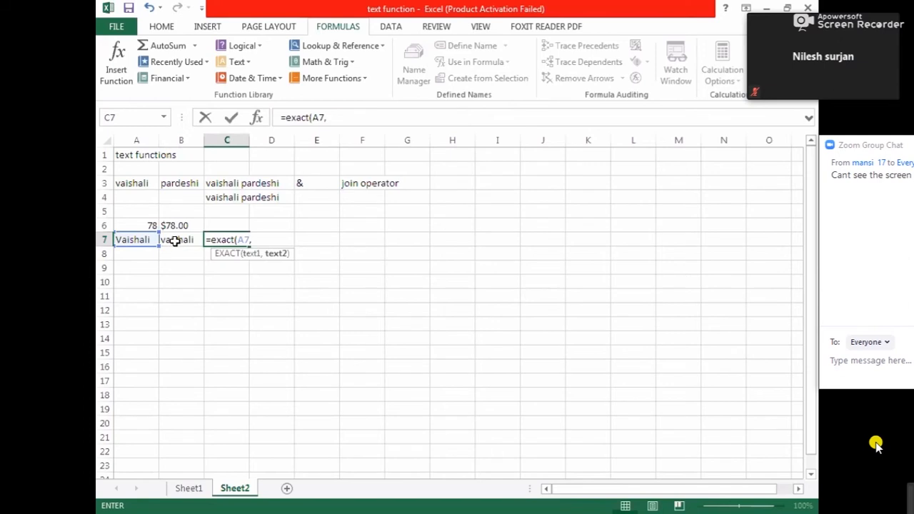
{"action": "left_click", "coordinate": [175, 242]}
{"action": "type", "text": ")"}
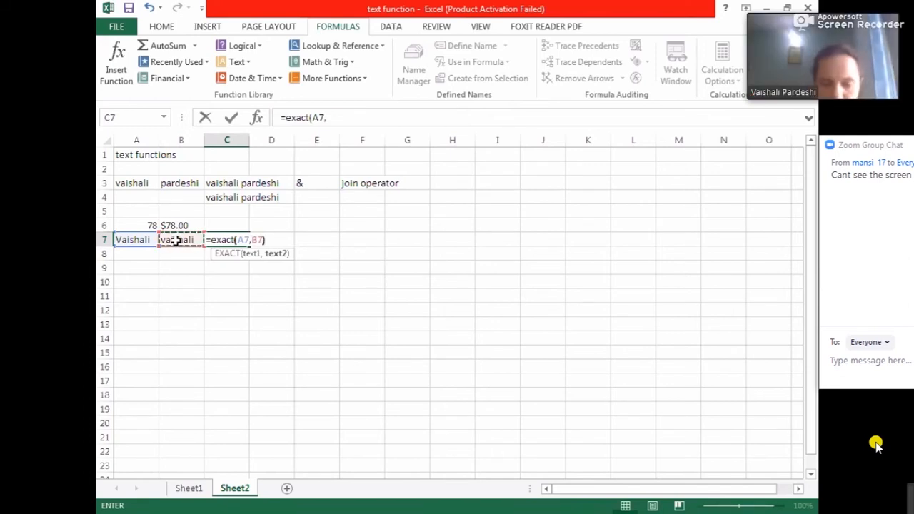
{"action": "key", "text": "Return"}
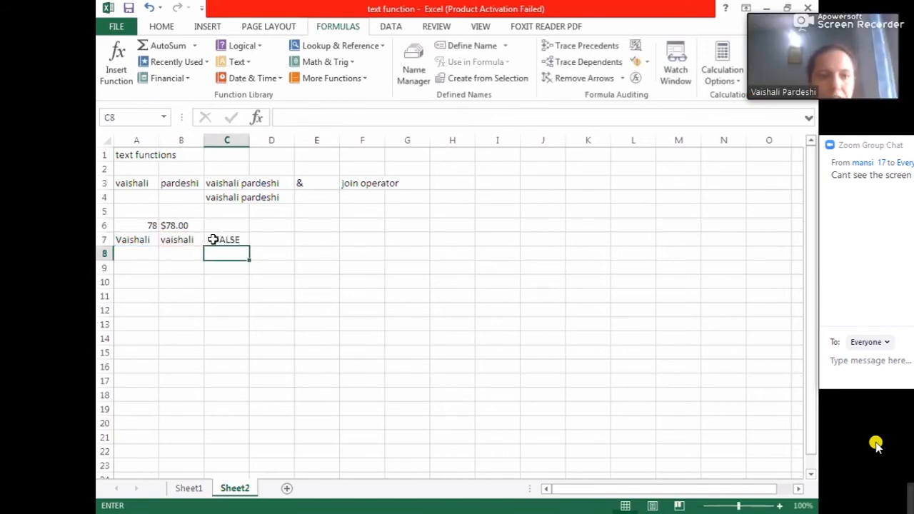
- Retype the text in A7 as lowercase vaishali
{"action": "left_click", "coordinate": [214, 239]}
{"action": "left_click", "coordinate": [134, 238]}
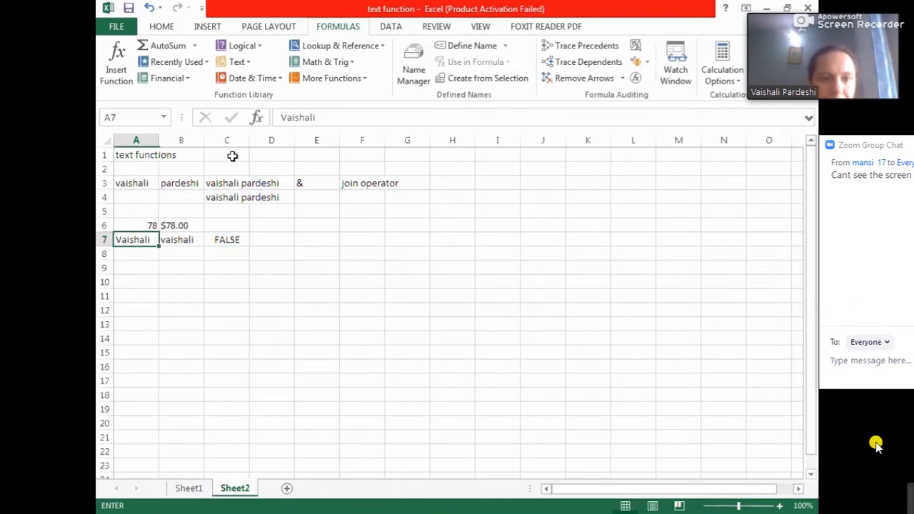
{"action": "left_click", "coordinate": [288, 118]}
{"action": "key", "text": "BackSpace"}
{"action": "type", "text": "V"}
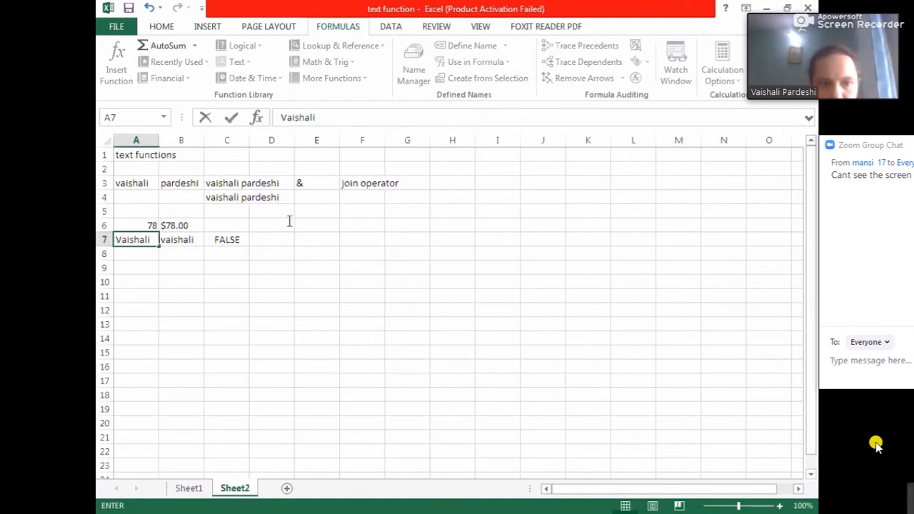
{"action": "left_click", "coordinate": [276, 297]}
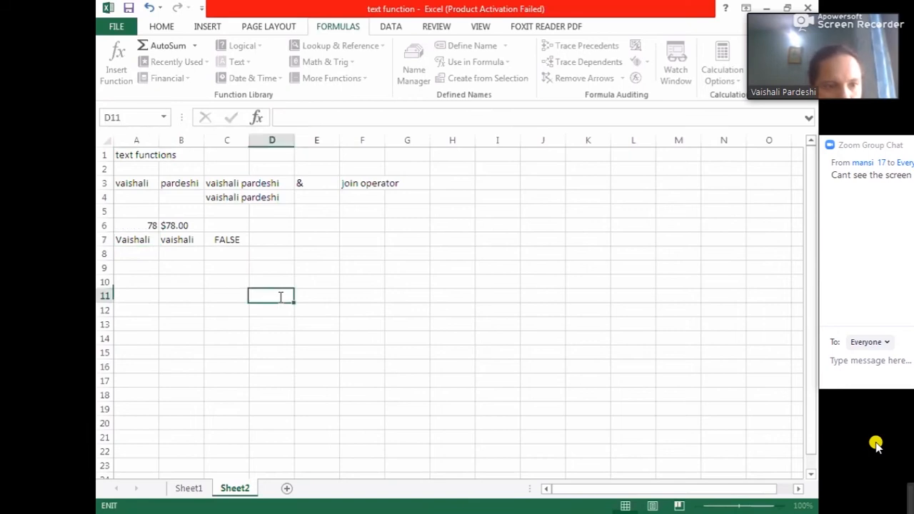
{"action": "left_click", "coordinate": [148, 239]}
{"action": "key", "text": "Delete"}
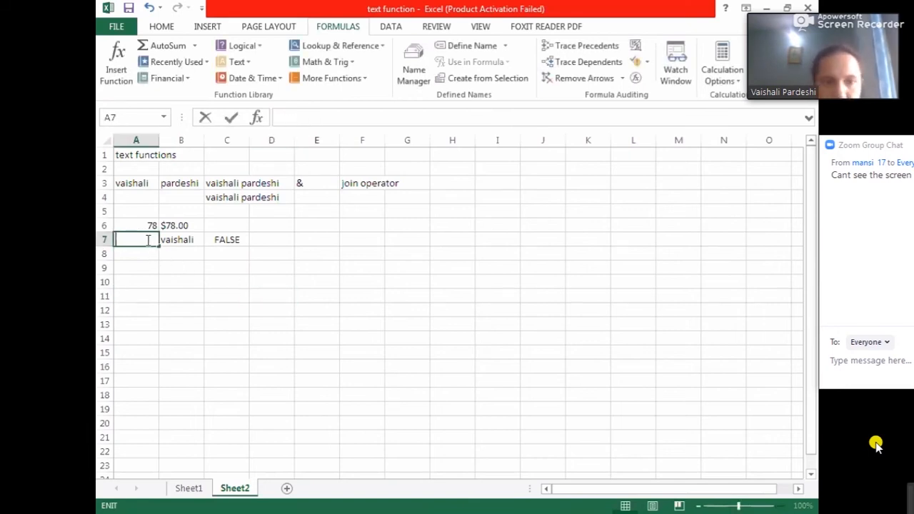
{"action": "type", "text": "vaishali"}
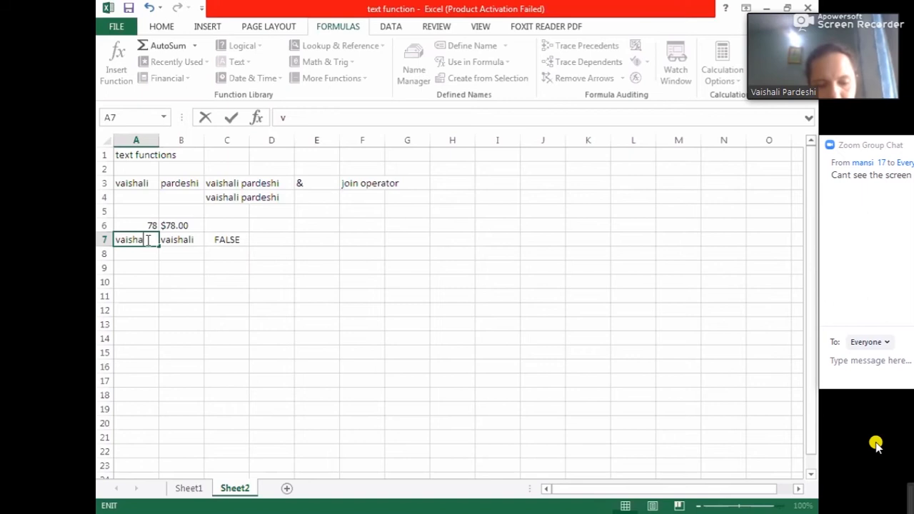
{"action": "left_click", "coordinate": [222, 267]}
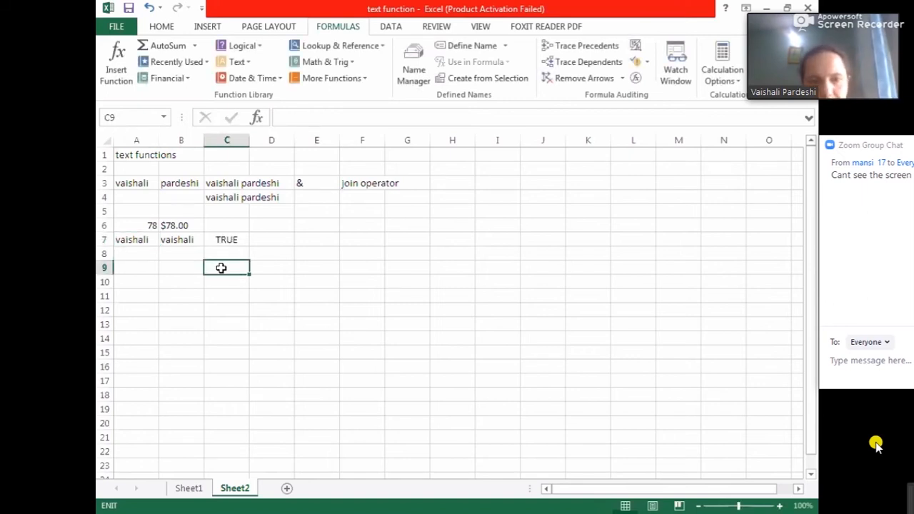
- Browse the Text function list, looking at the SEARCH function description, then close it
{"action": "left_click", "coordinate": [248, 63]}
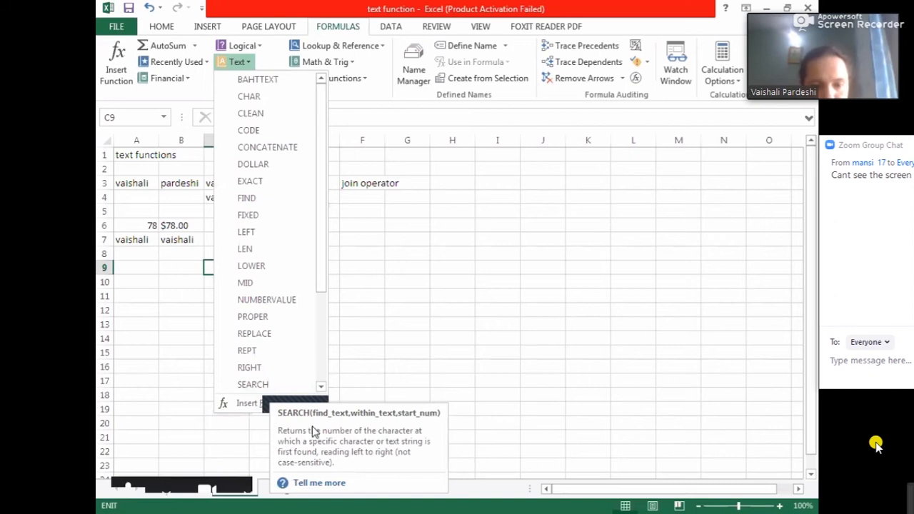
{"action": "left_click", "coordinate": [389, 302]}
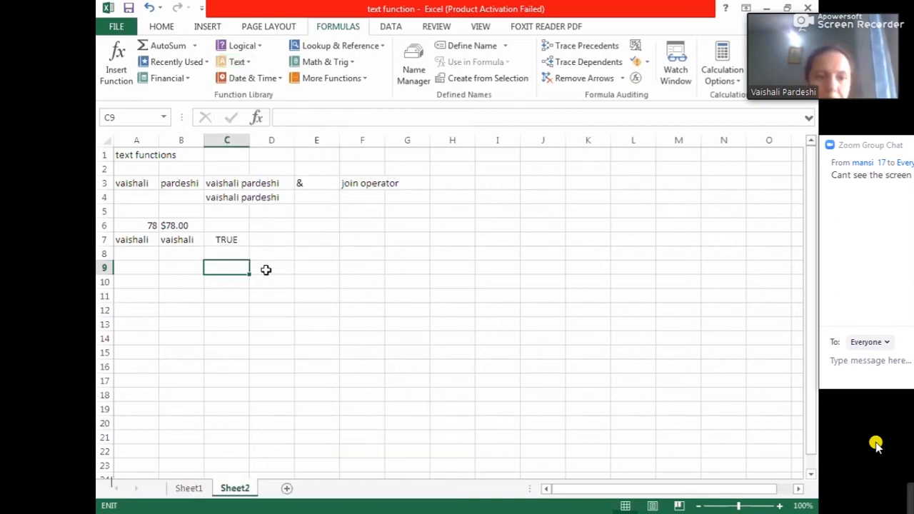
{"action": "left_click", "coordinate": [184, 259]}
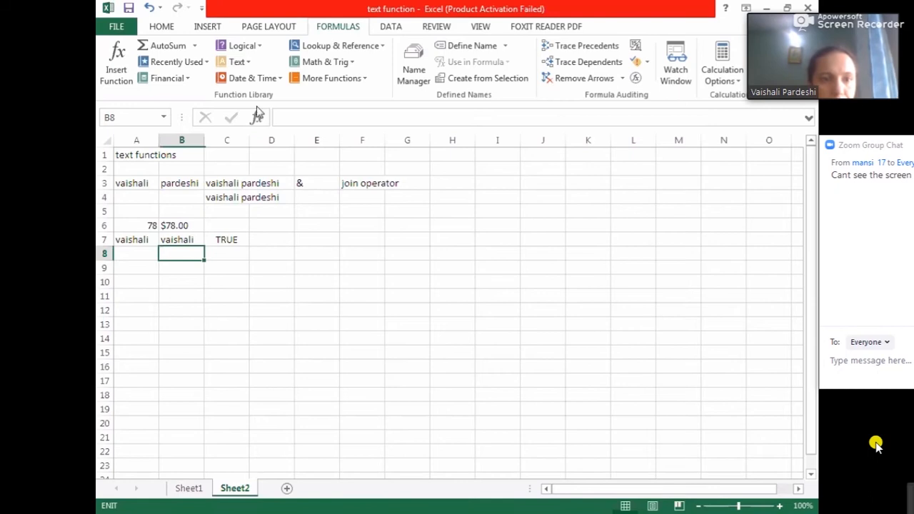
{"action": "left_click", "coordinate": [246, 64]}
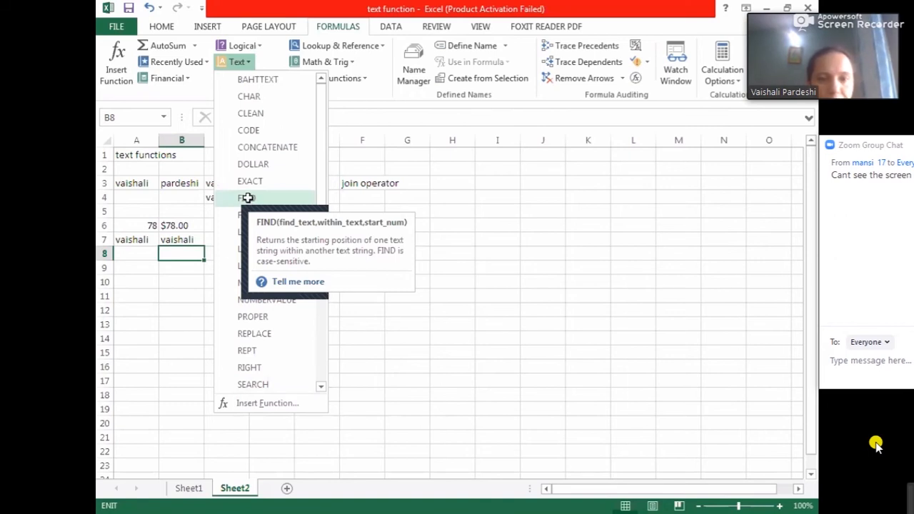
{"action": "left_click", "coordinate": [247, 197]}
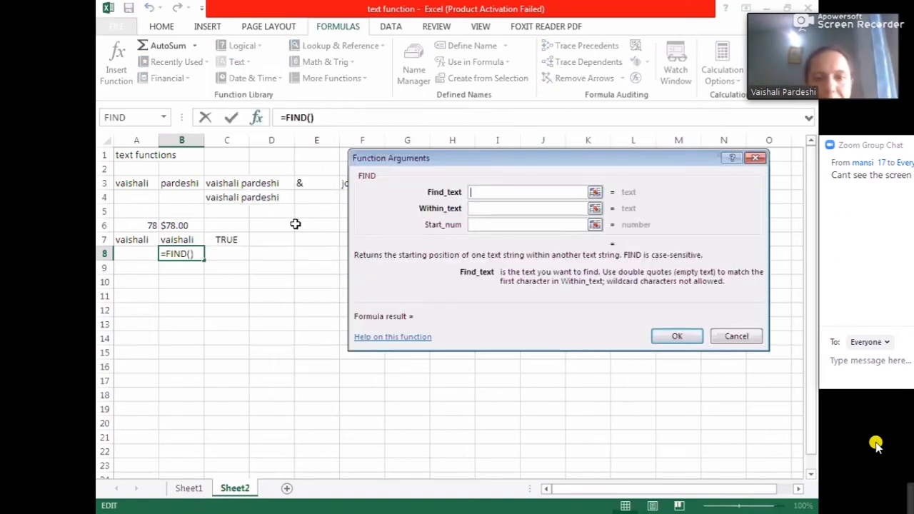
{"action": "left_click", "coordinate": [315, 117]}
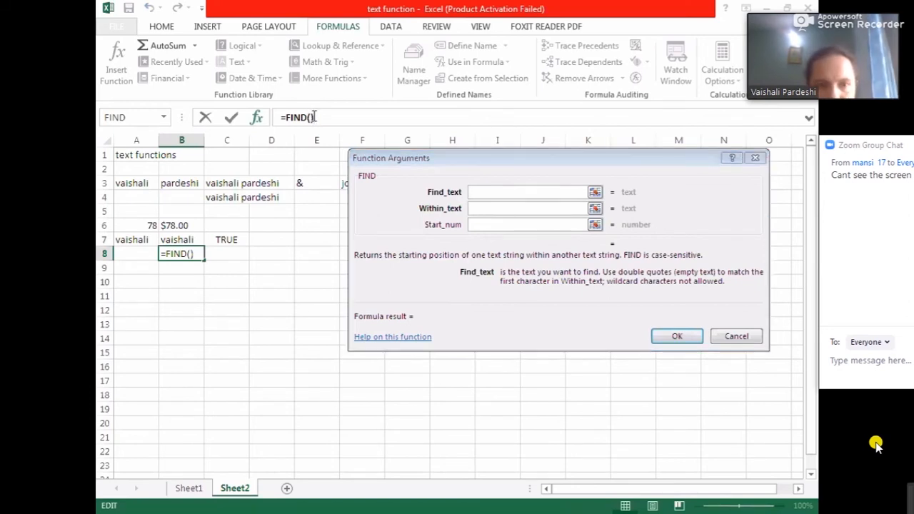
{"action": "key", "text": "BackSpace"}
{"action": "key", "text": "BackSpace"}
{"action": "key", "text": "BackSpace"}
{"action": "key", "text": "BackSpace"}
{"action": "key", "text": "BackSpace"}
{"action": "key", "text": "BackSpace"}
{"action": "type", "text": "fi"}
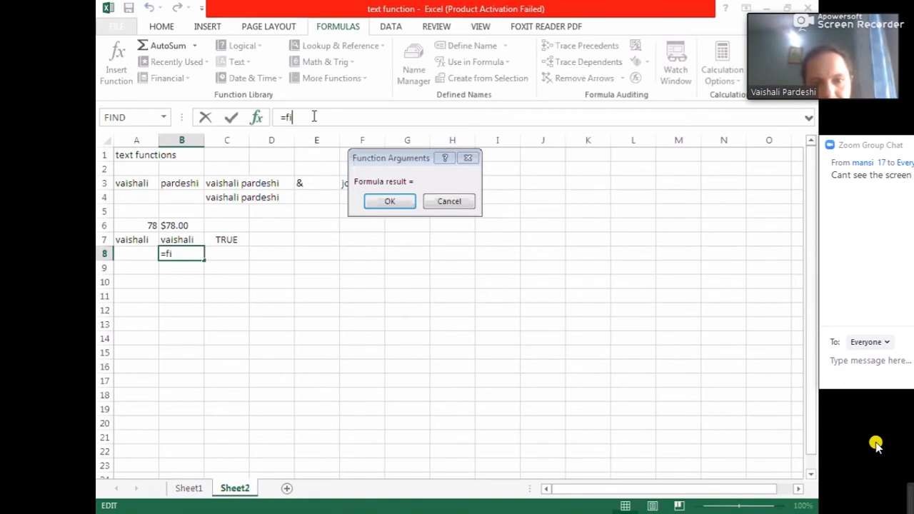
{"action": "type", "text": "nd"}
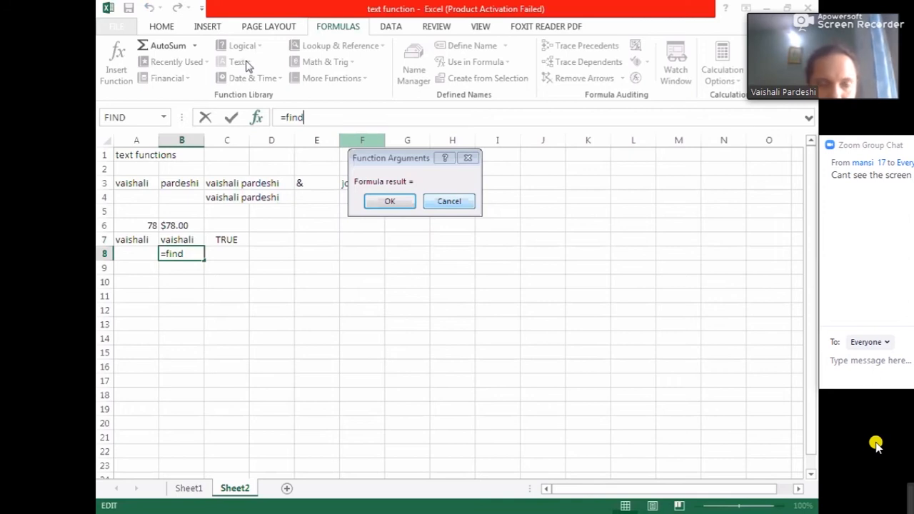
{"action": "key", "text": "Escape"}
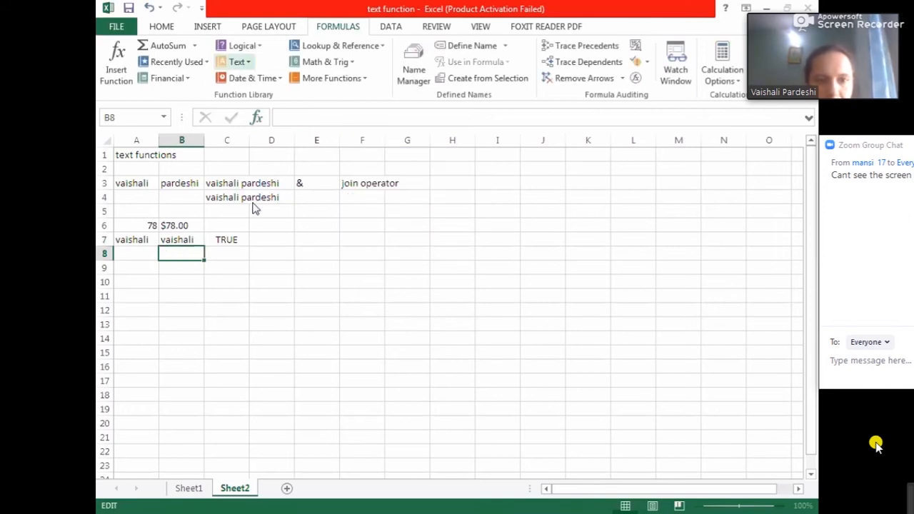
- In B8, insert the FIND function with find text "a", within text A7 and start number 1
{"action": "left_click", "coordinate": [238, 62]}
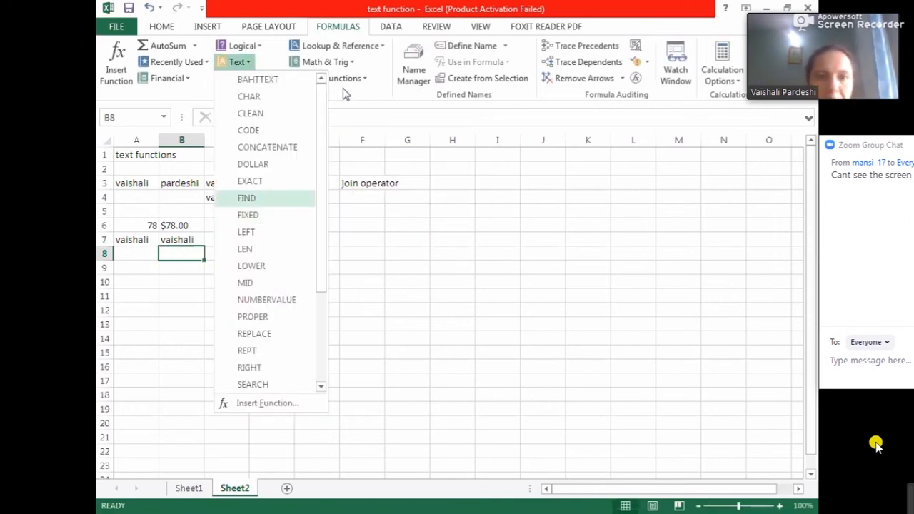
{"action": "key", "text": "Return"}
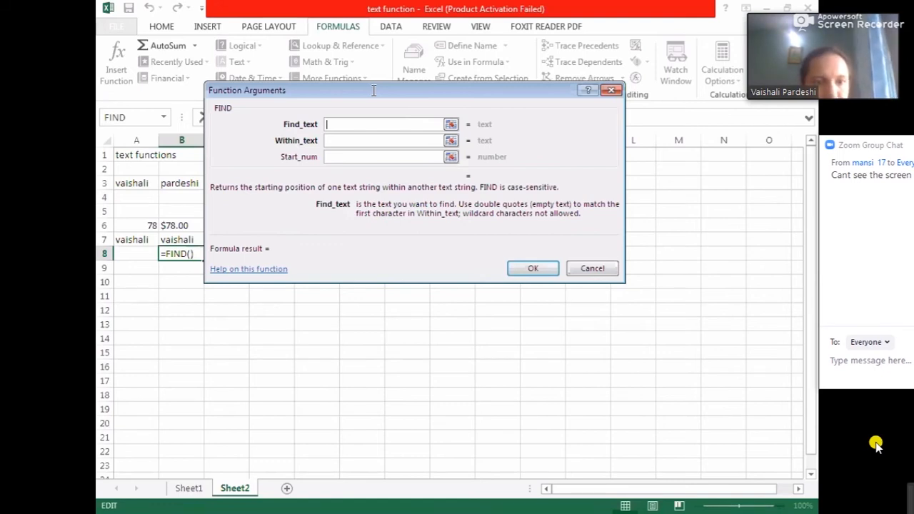
{"action": "left_click_drag", "start_coordinate": [373, 91], "coordinate": [469, 199]}
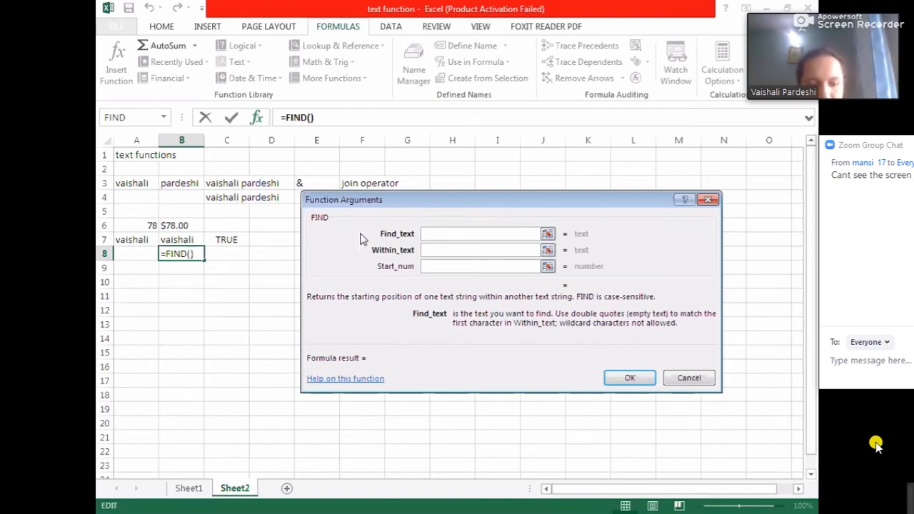
{"action": "type", "text": "a"}
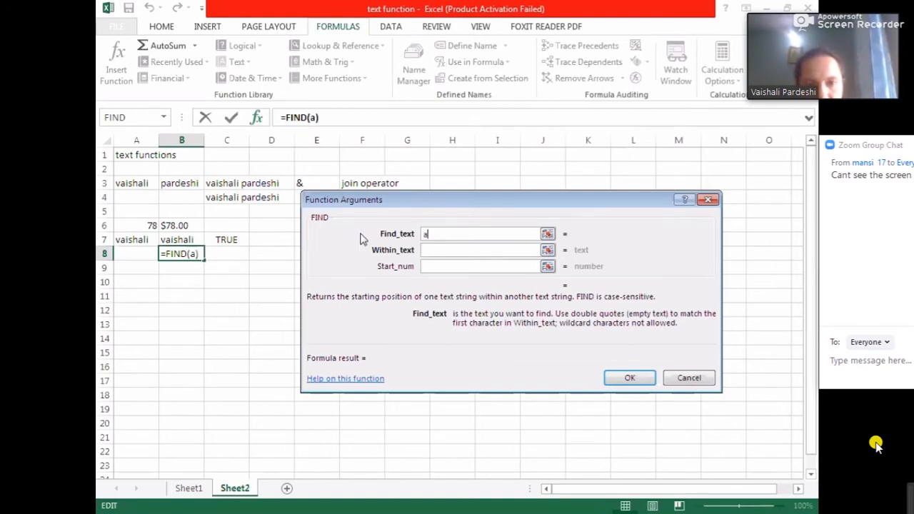
{"action": "left_click", "coordinate": [444, 253]}
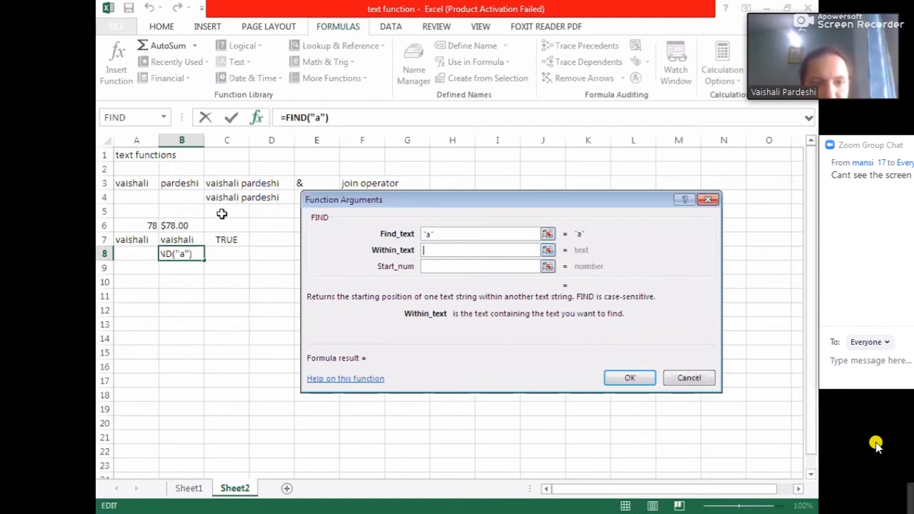
{"action": "left_click", "coordinate": [133, 241]}
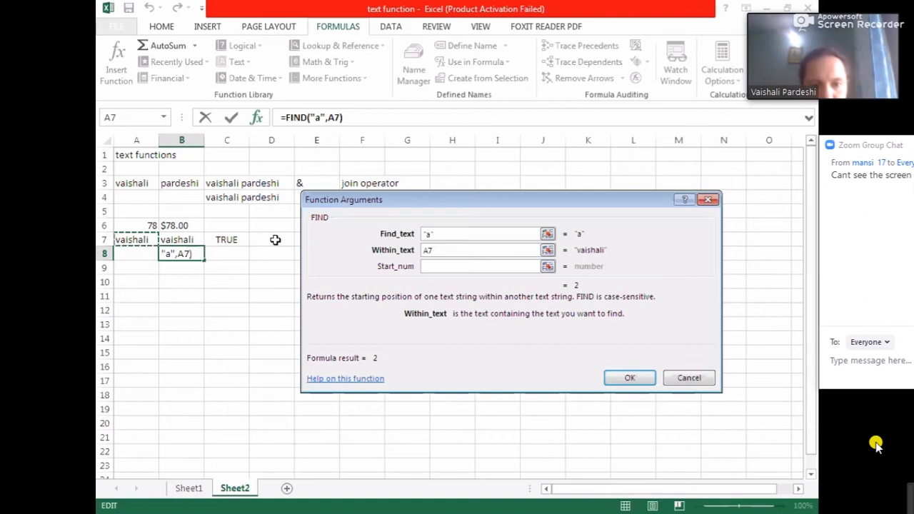
{"action": "left_click", "coordinate": [433, 266]}
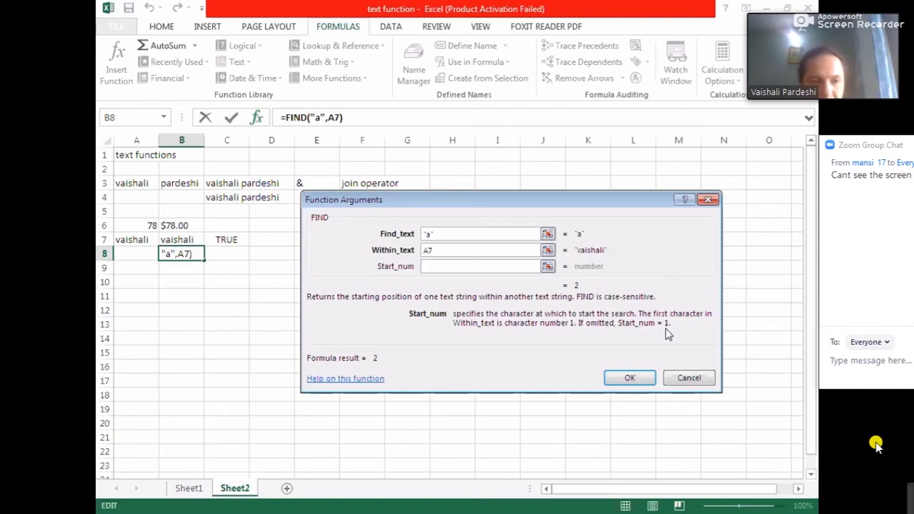
{"action": "type", "text": "1"}
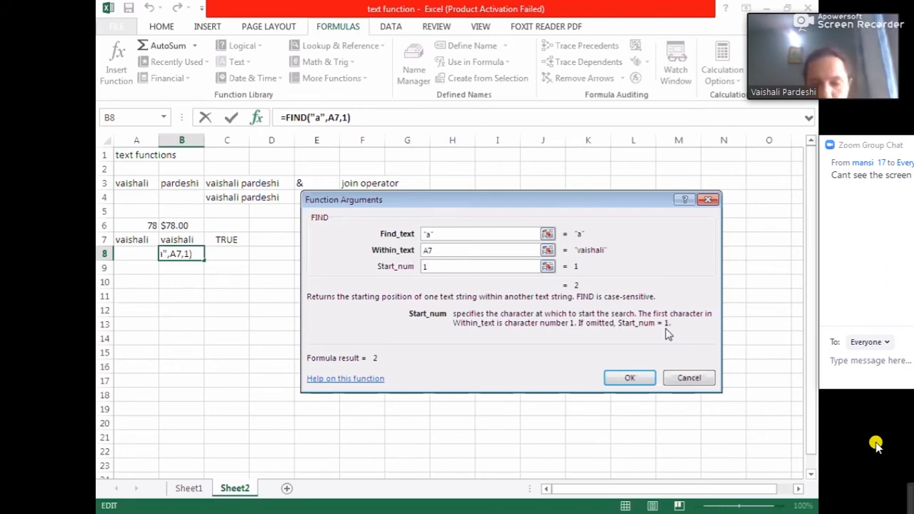
- Change the FIND find text to "h" and confirm the formula in B8
{"action": "left_click", "coordinate": [434, 235]}
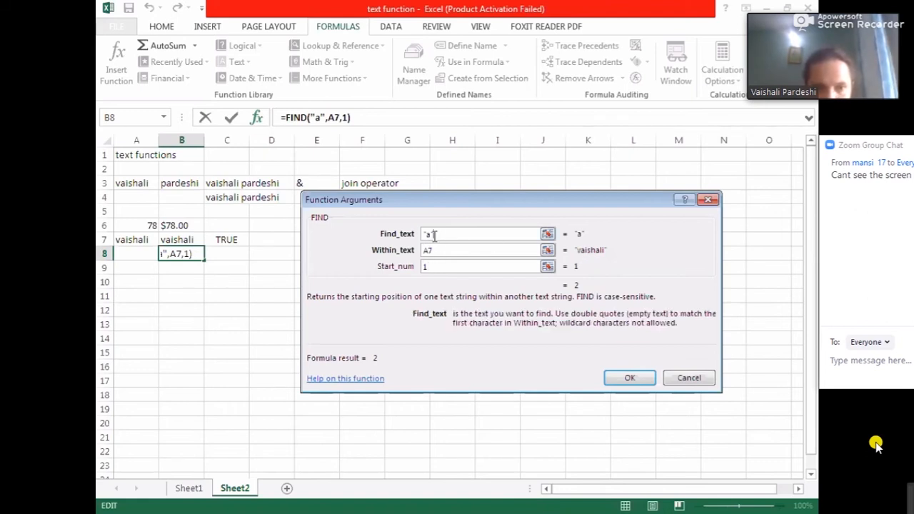
{"action": "key", "text": "BackSpace"}
{"action": "key", "text": "BackSpace"}
{"action": "type", "text": "h\""}
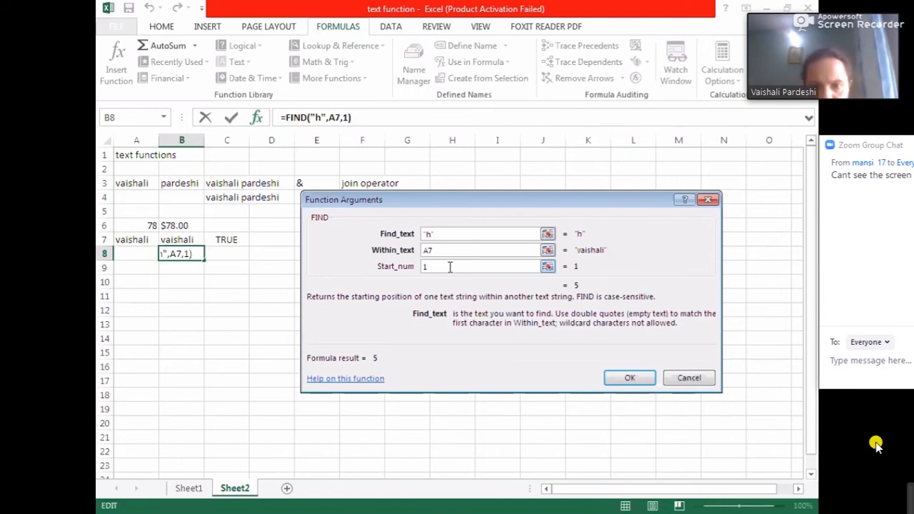
{"action": "left_click", "coordinate": [617, 380]}
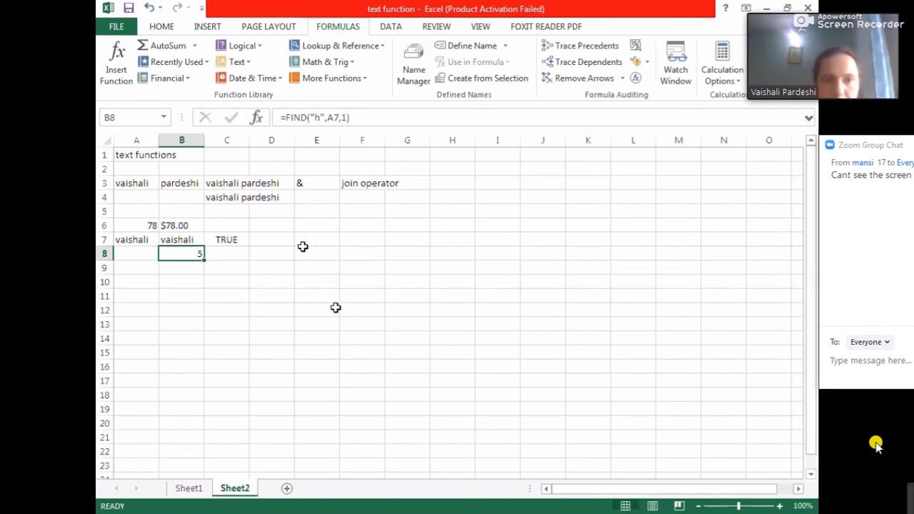
- Select B8 to review its FIND formula
{"action": "left_click", "coordinate": [175, 264]}
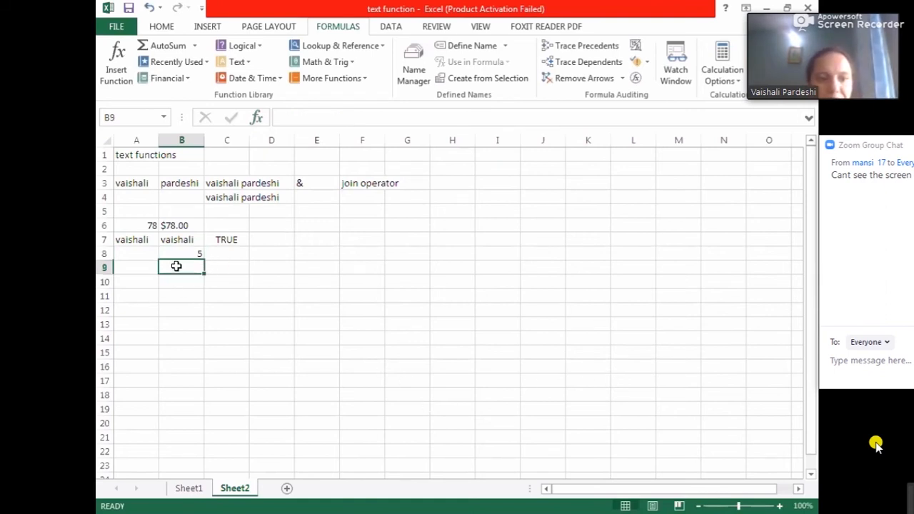
{"action": "left_click", "coordinate": [184, 250]}
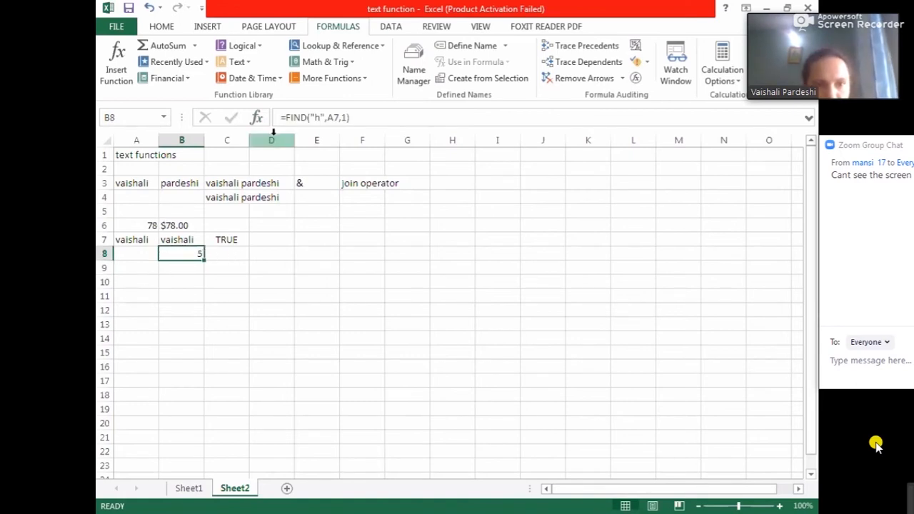
{"action": "left_click", "coordinate": [248, 65]}
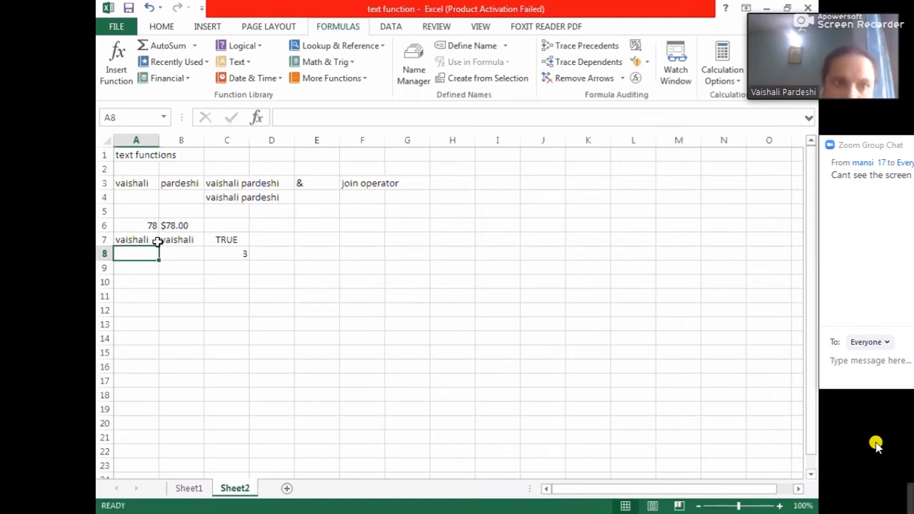
- In A8, enter the formula =find("a",A7,3) to start searching from the third character
{"action": "left_click", "coordinate": [282, 118]}
{"action": "type", "text": "="}
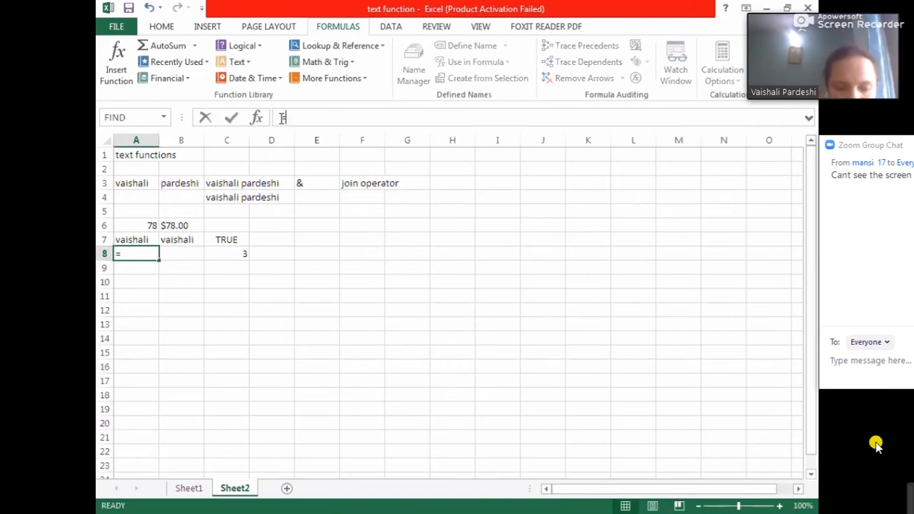
{"action": "type", "text": "find"}
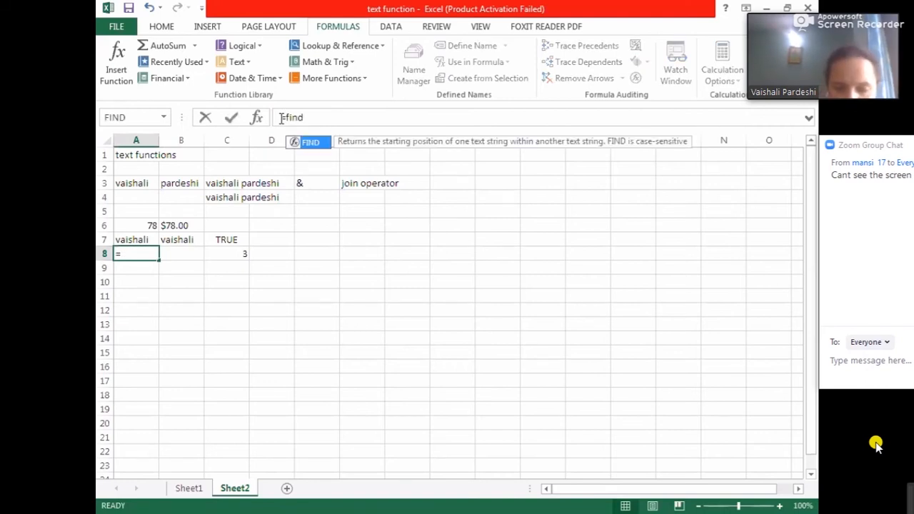
{"action": "type", "text": "(\"a\""}
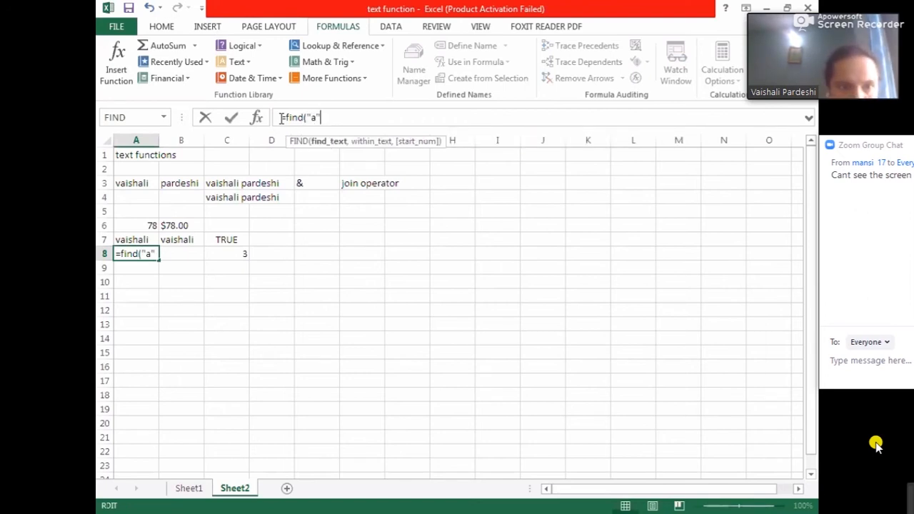
{"action": "type", "text": ","}
{"action": "left_click", "coordinate": [133, 239]}
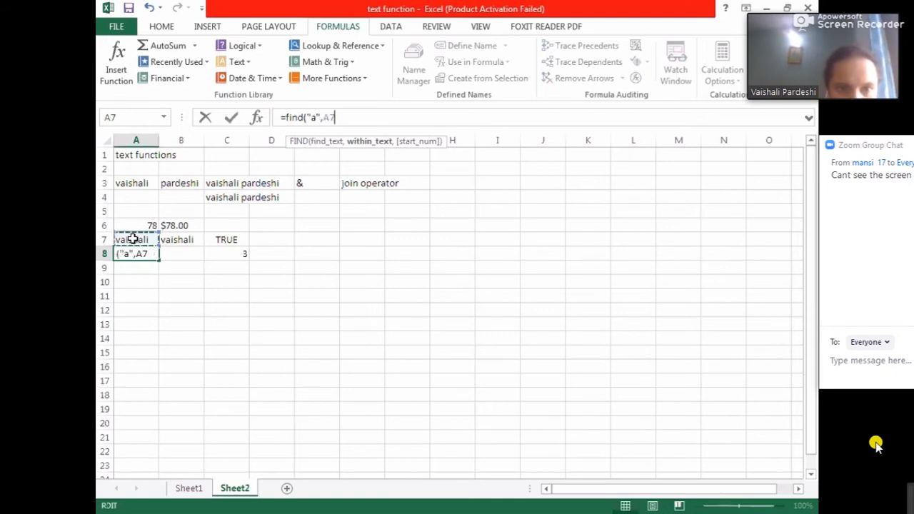
{"action": "type", "text": ",3"}
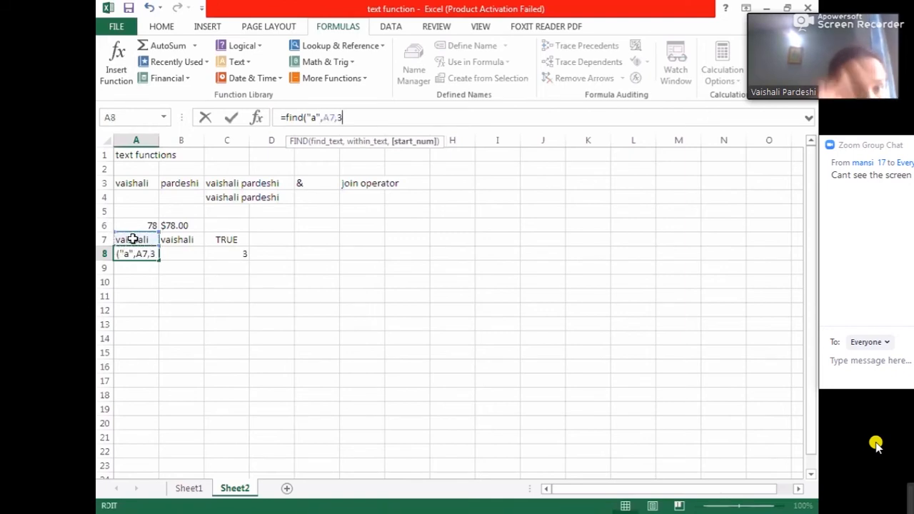
{"action": "type", "text": ")"}
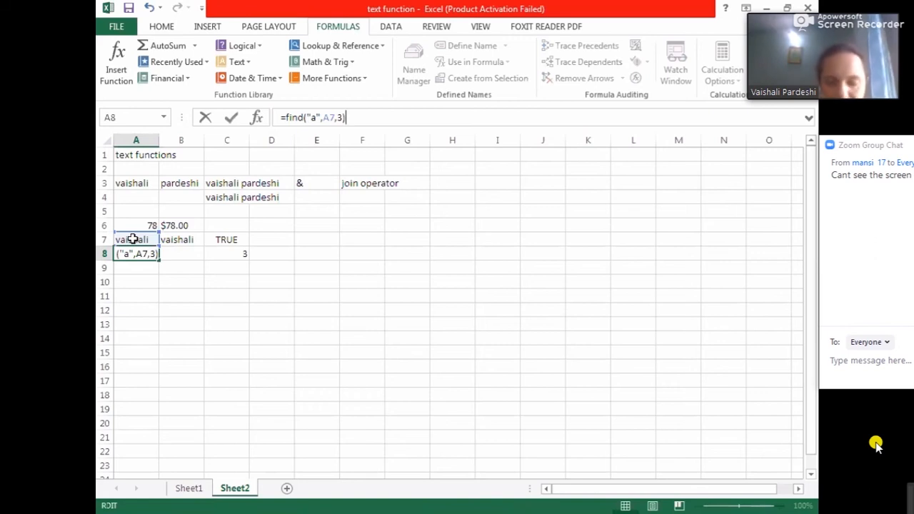
{"action": "key", "text": "Return"}
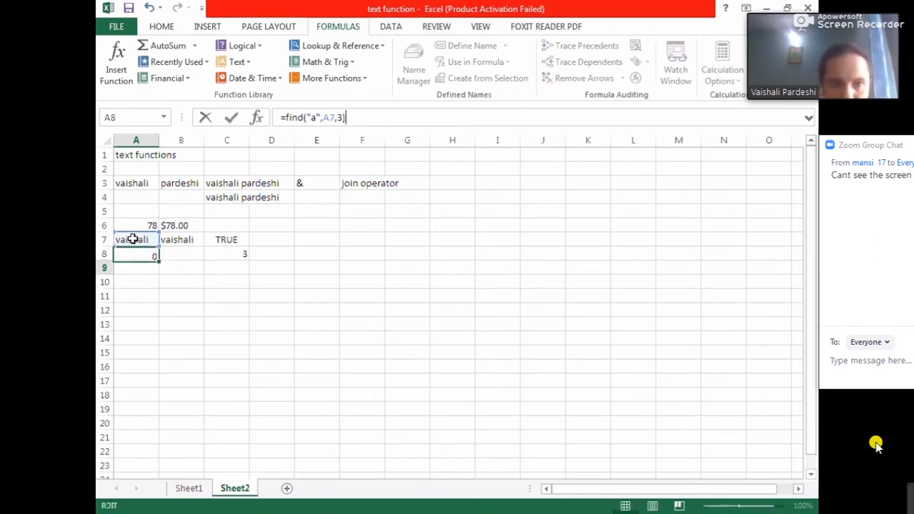
- Clear the FIND formula from A8
{"action": "left_click", "coordinate": [135, 255]}
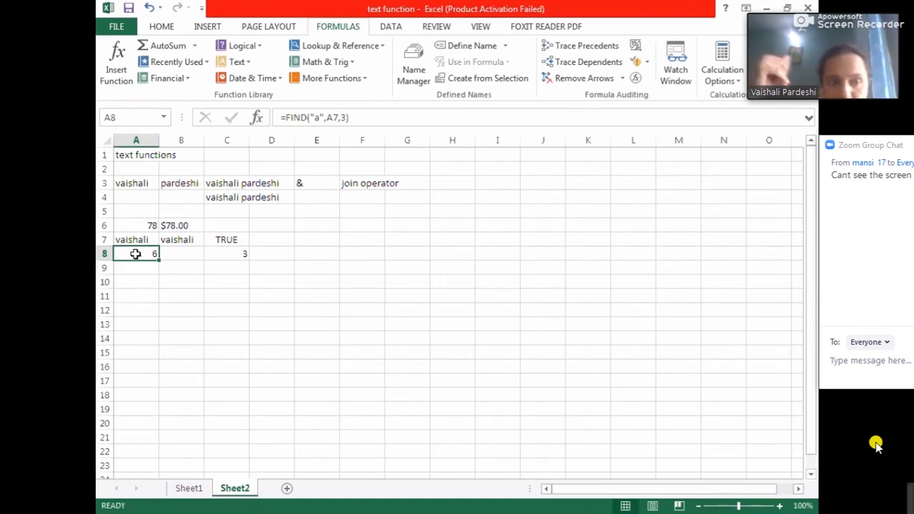
{"action": "left_click", "coordinate": [162, 282]}
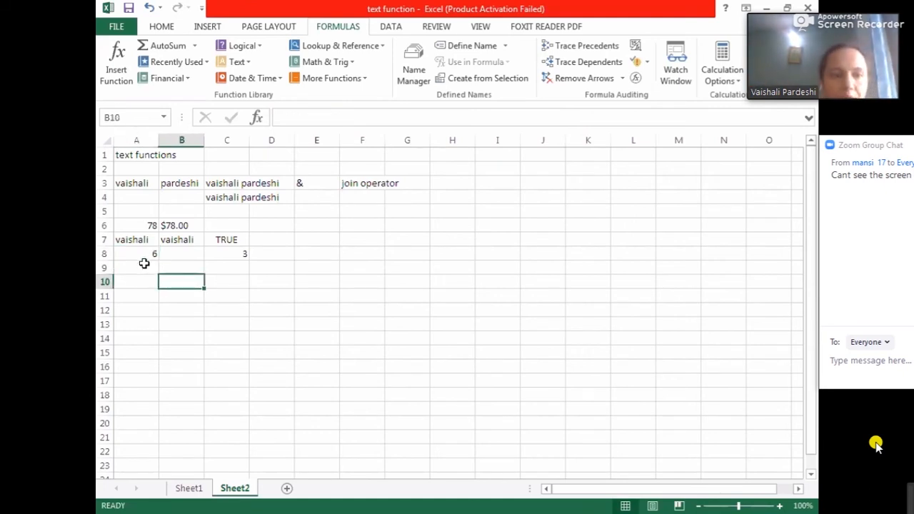
{"action": "left_click", "coordinate": [144, 250]}
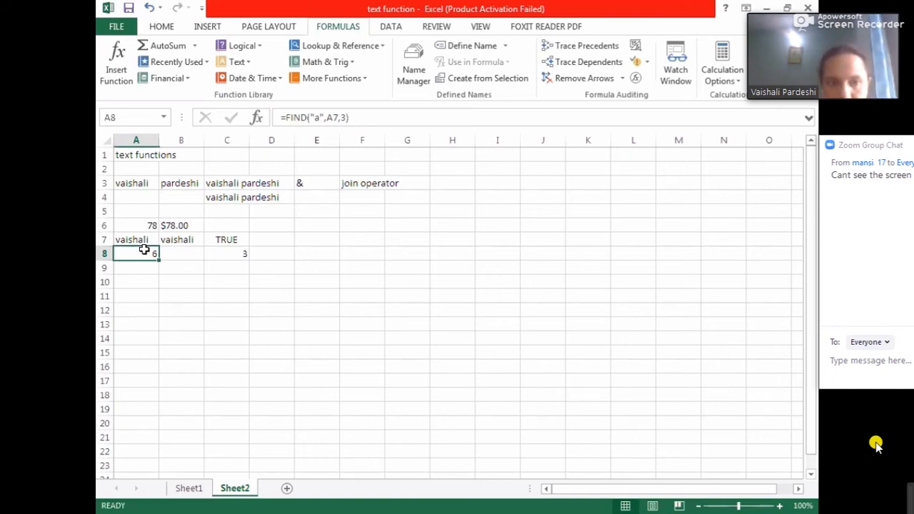
{"action": "key", "text": "Delete"}
{"action": "left_click", "coordinate": [189, 309]}
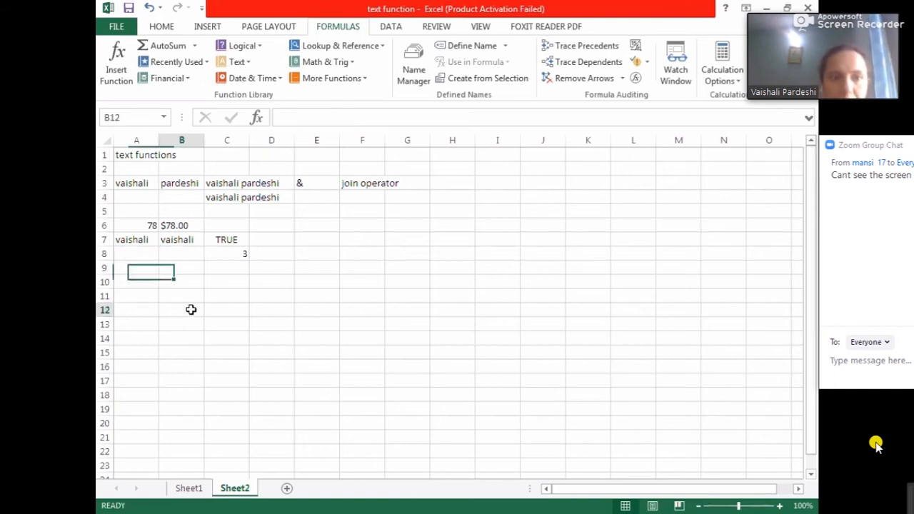
{"action": "left_click", "coordinate": [239, 62]}
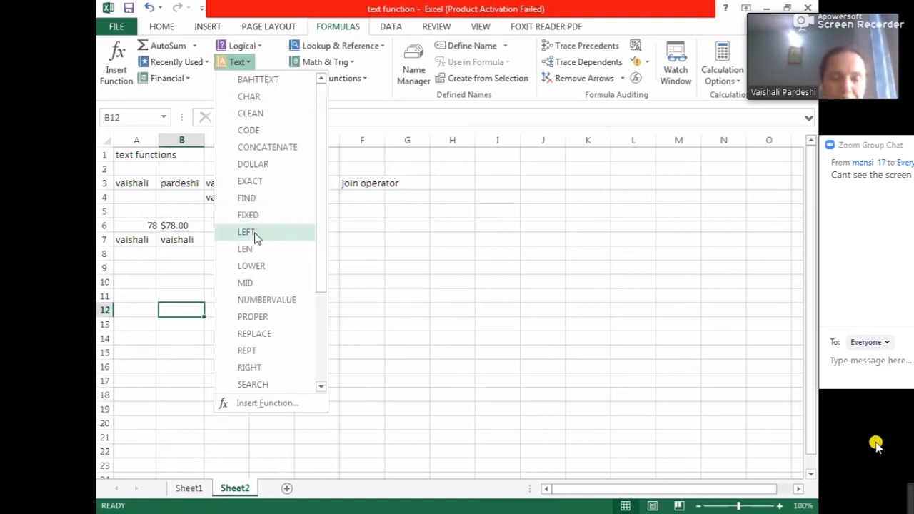
{"action": "left_click", "coordinate": [170, 254]}
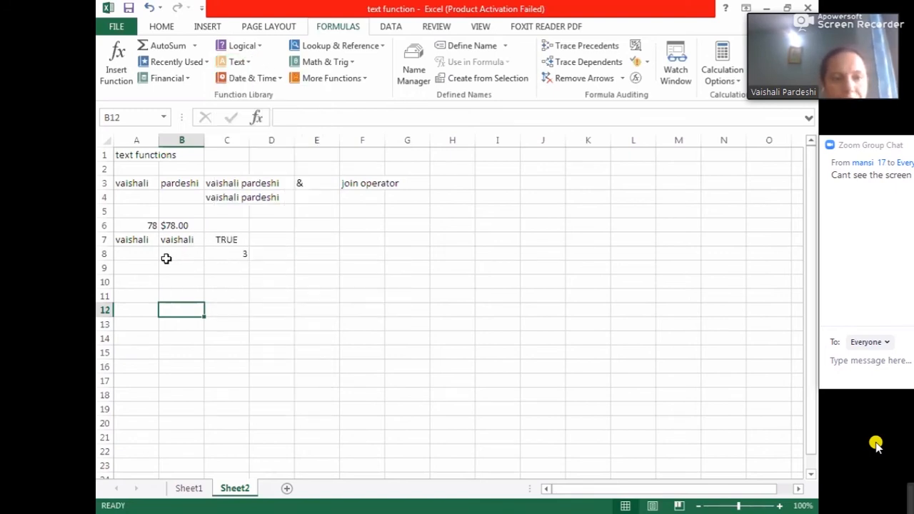
{"action": "left_click", "coordinate": [134, 285]}
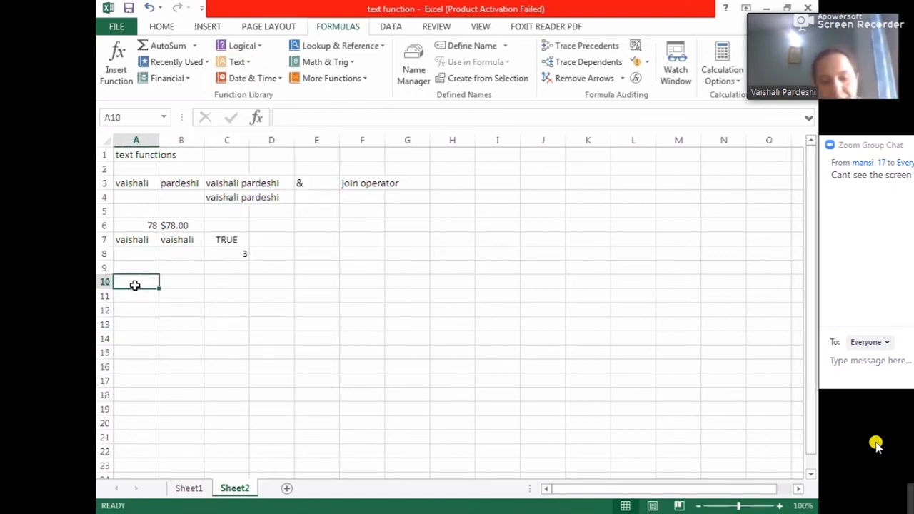
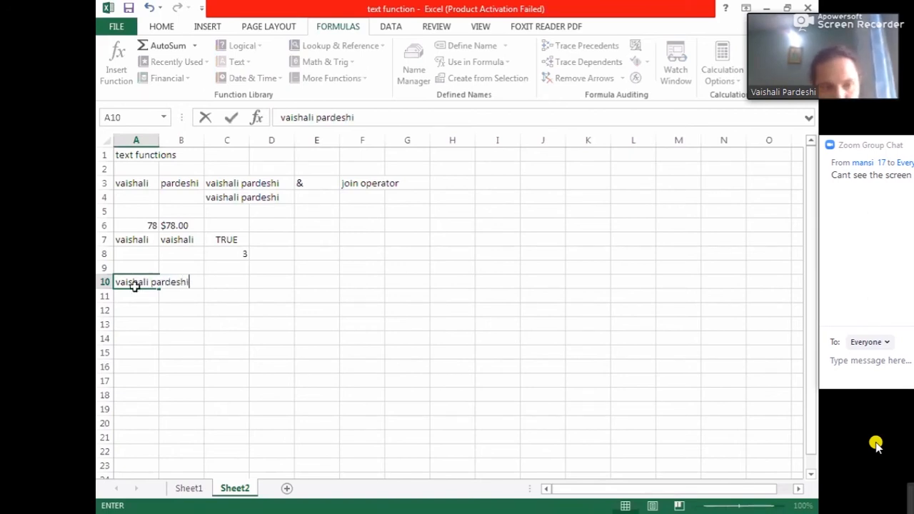
{"action": "left_click", "coordinate": [173, 308]}
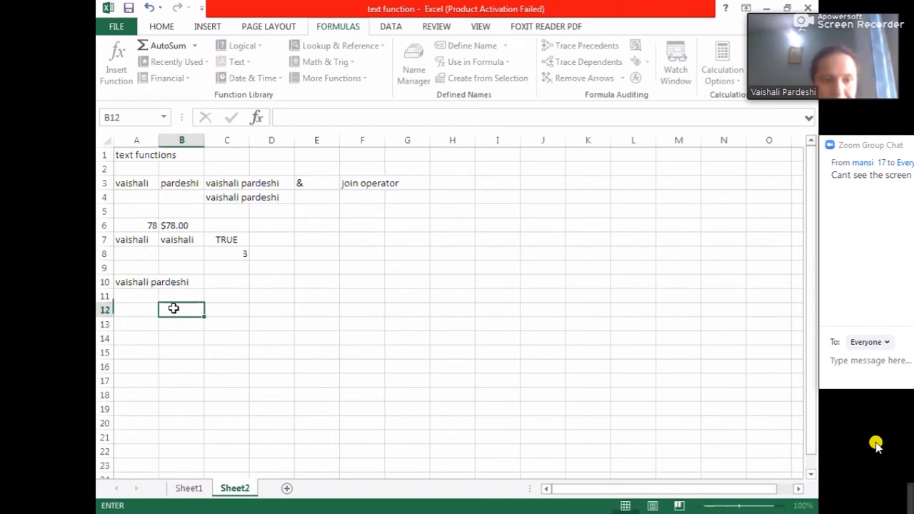
- In C10, enter the formula =left(A10,8) to extract the leftmost eight characters
{"action": "left_click", "coordinate": [218, 280]}
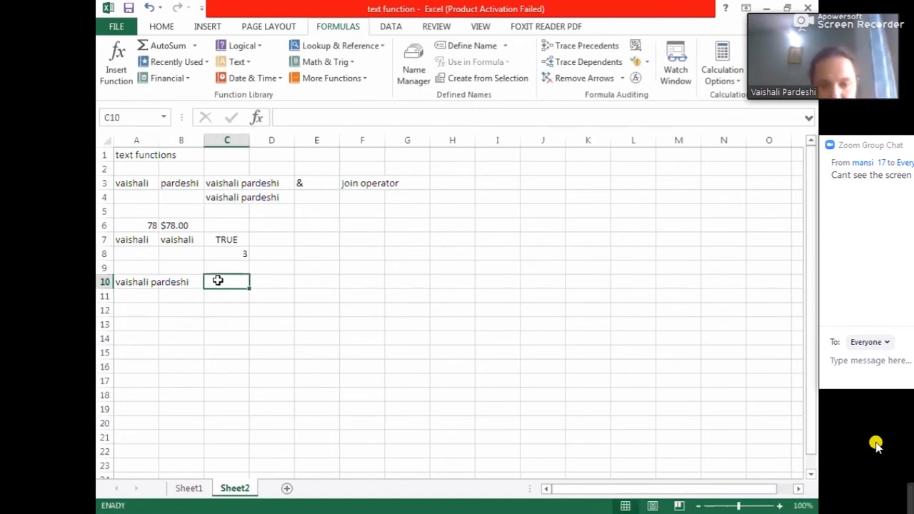
{"action": "type", "text": "="}
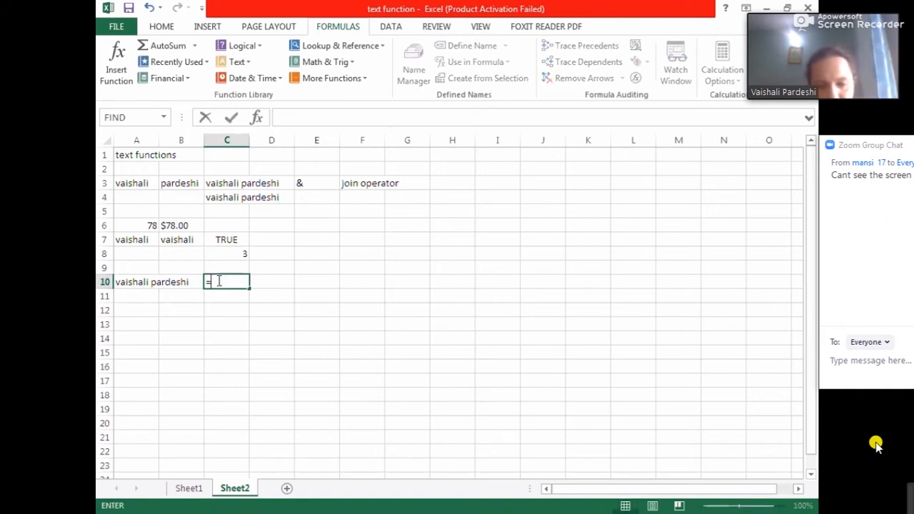
{"action": "type", "text": "left"}
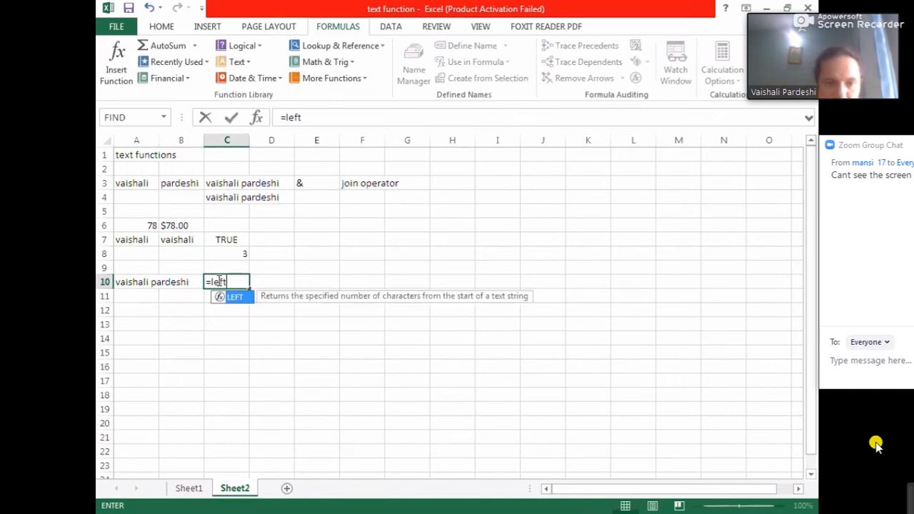
{"action": "type", "text": "("}
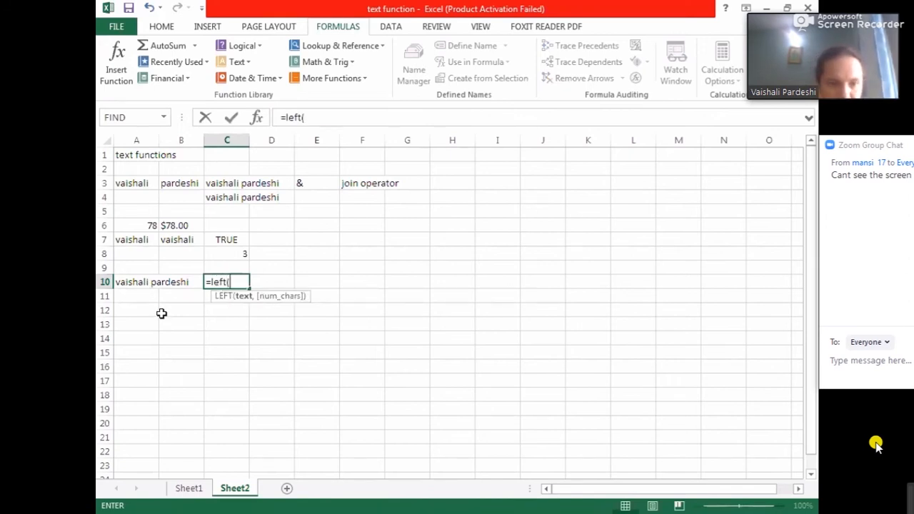
{"action": "left_click", "coordinate": [134, 281]}
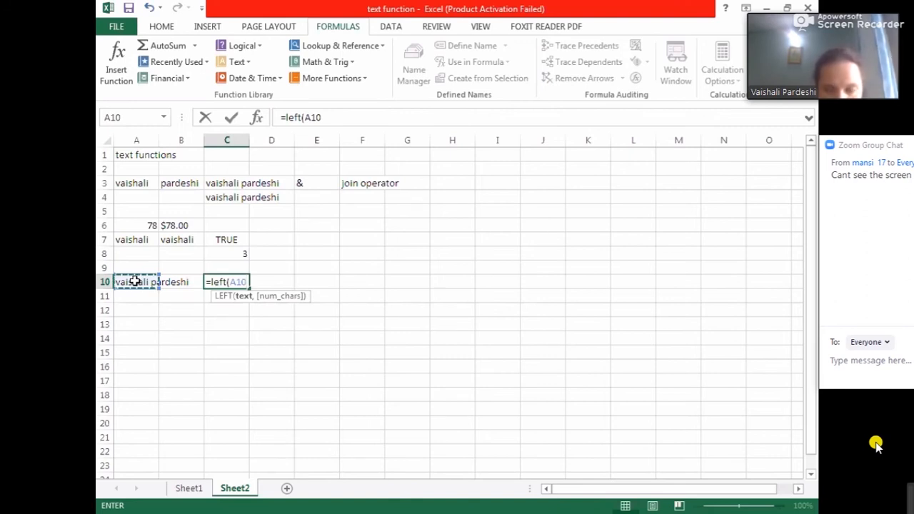
{"action": "type", "text": ",8"}
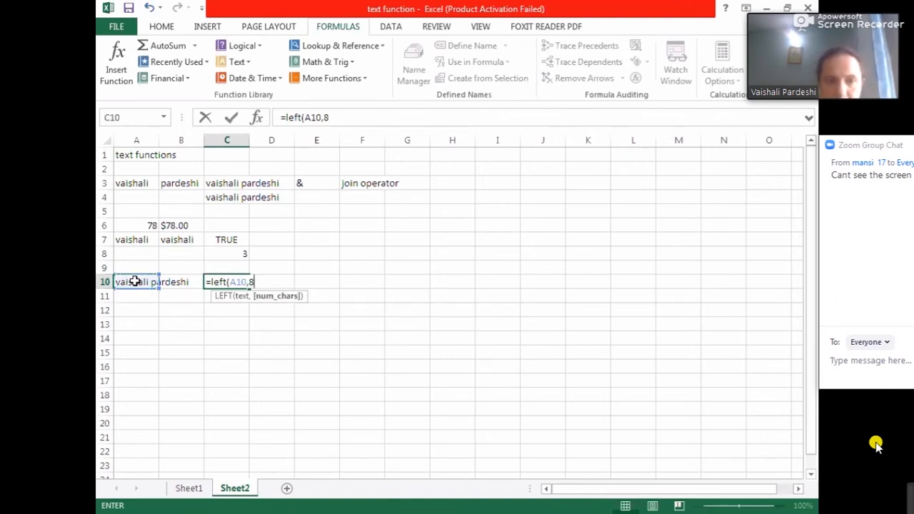
{"action": "type", "text": ")"}
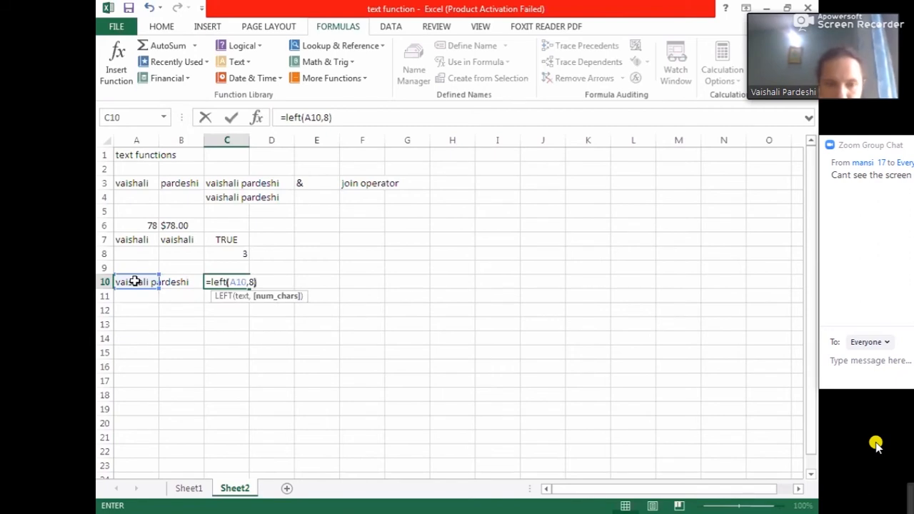
{"action": "key", "text": "Return"}
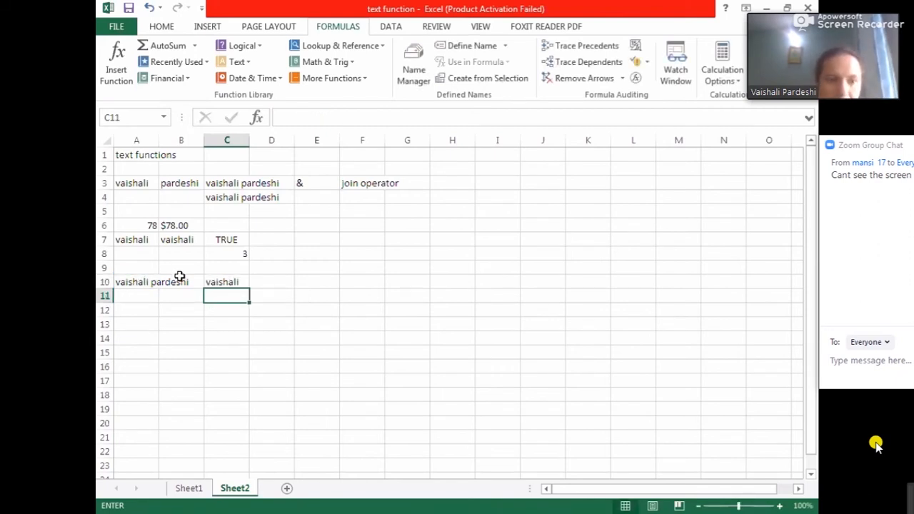
- Change the LEFT formula in C10 to take 4 characters
{"action": "left_click", "coordinate": [211, 283]}
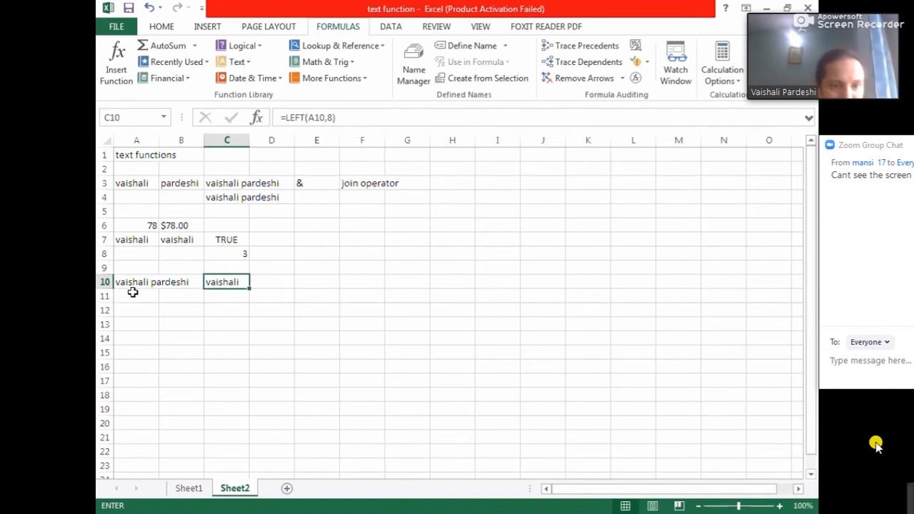
{"action": "left_click", "coordinate": [331, 117]}
{"action": "key", "text": "BackSpace"}
{"action": "type", "text": "4"}
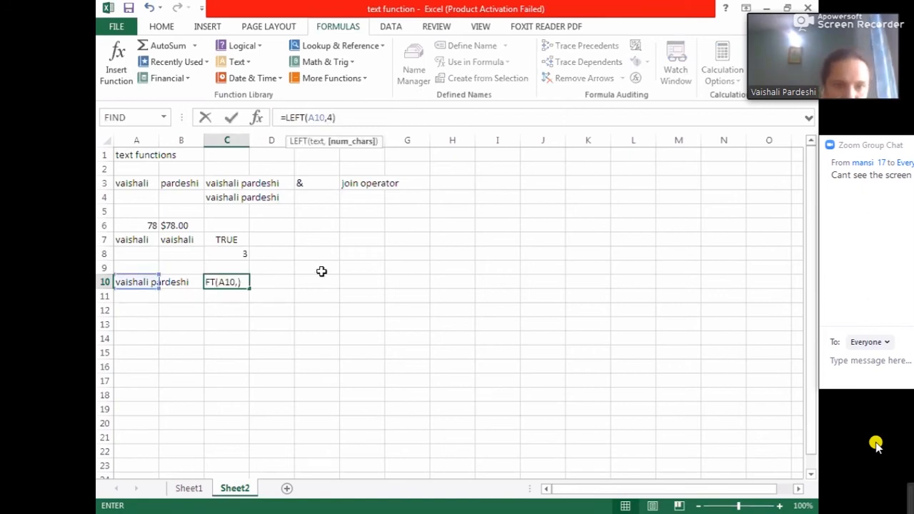
{"action": "left_click", "coordinate": [312, 300]}
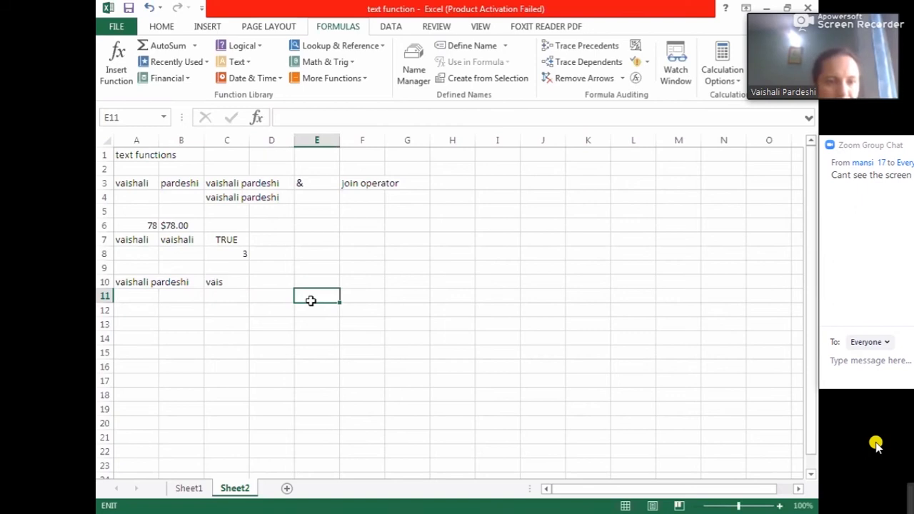
- Change the LEFT formula in C10 back to 8 characters
{"action": "left_click", "coordinate": [231, 283]}
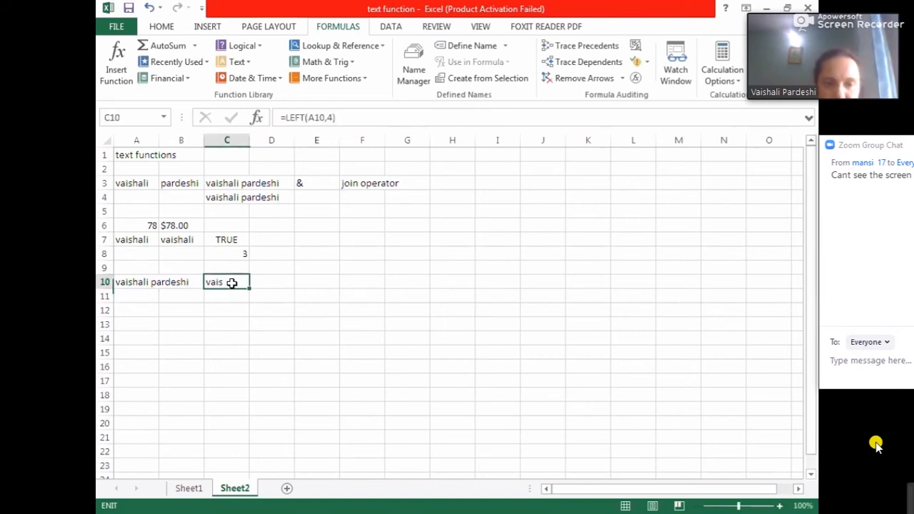
{"action": "left_click", "coordinate": [333, 118]}
{"action": "key", "text": "BackSpace"}
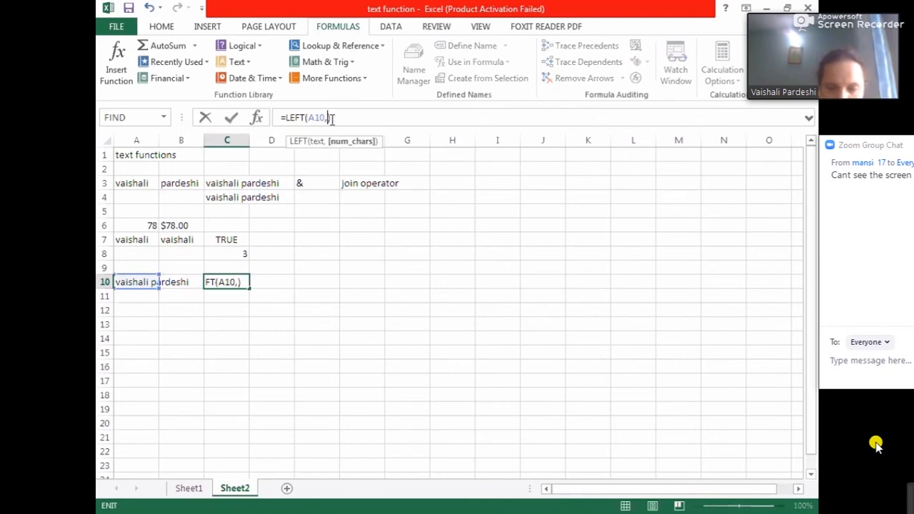
{"action": "type", "text": "8"}
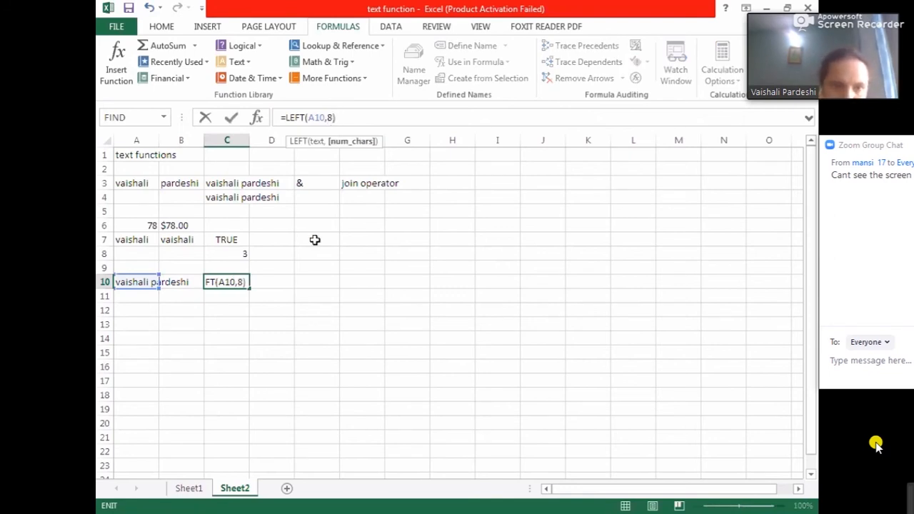
{"action": "left_click", "coordinate": [309, 314]}
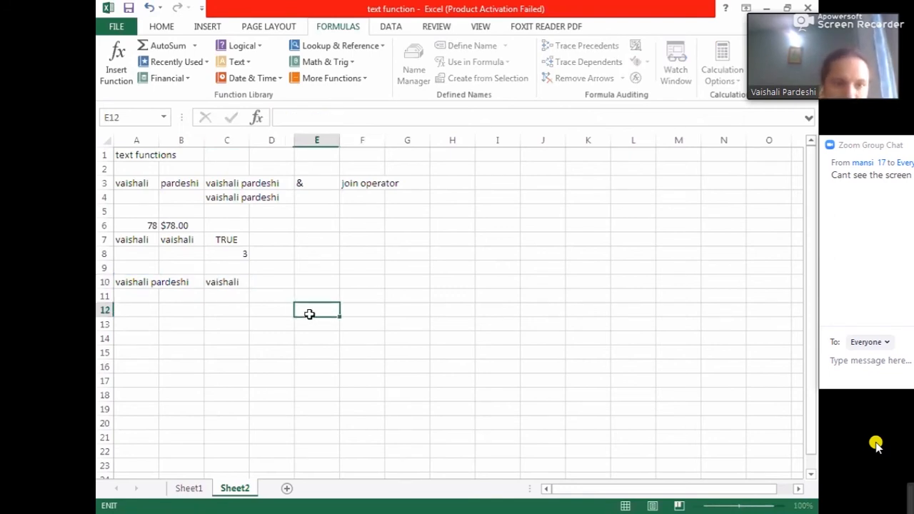
- In C11, enter the formula =right(A10,8) to extract the rightmost eight characters
{"action": "left_click", "coordinate": [219, 297]}
{"action": "type", "text": "="}
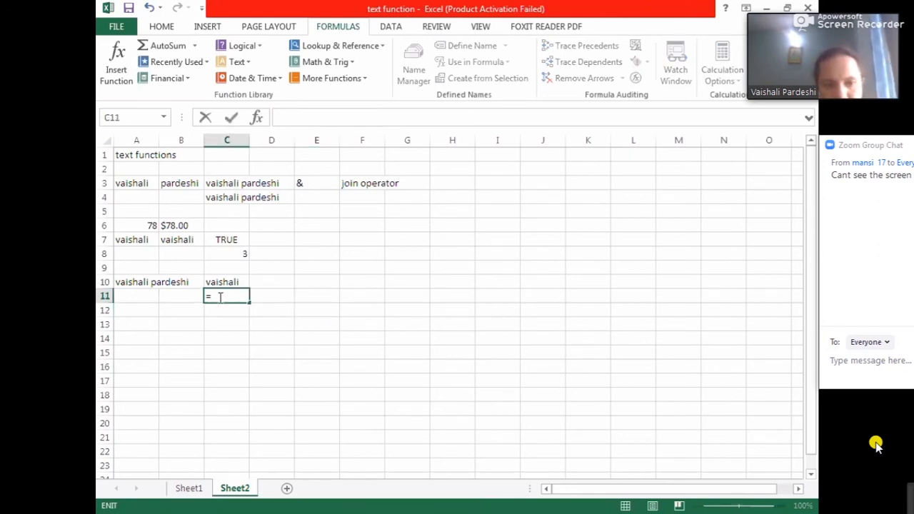
{"action": "type", "text": "right"}
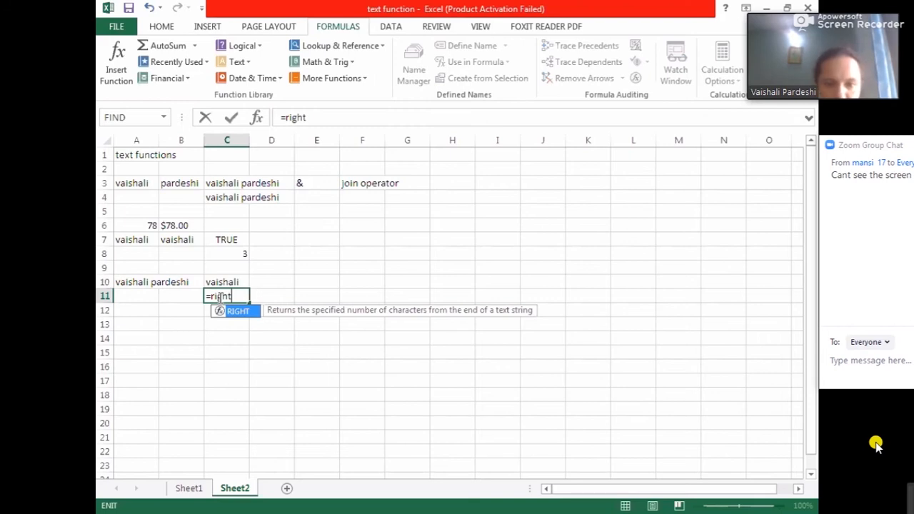
{"action": "type", "text": "("}
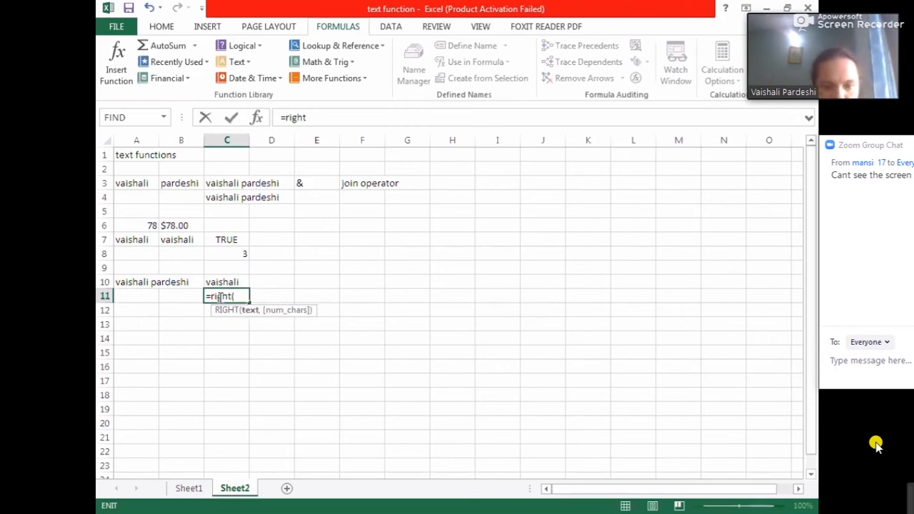
{"action": "left_click", "coordinate": [139, 288]}
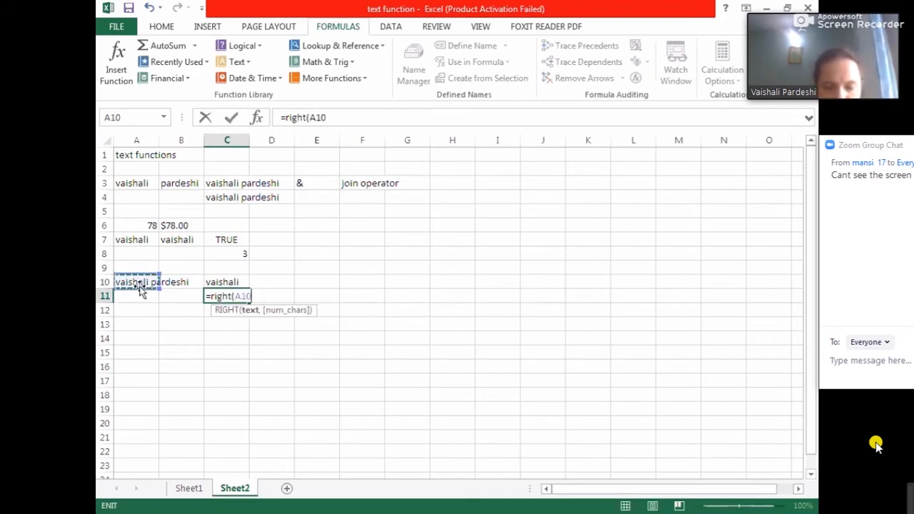
{"action": "type", "text": ",8"}
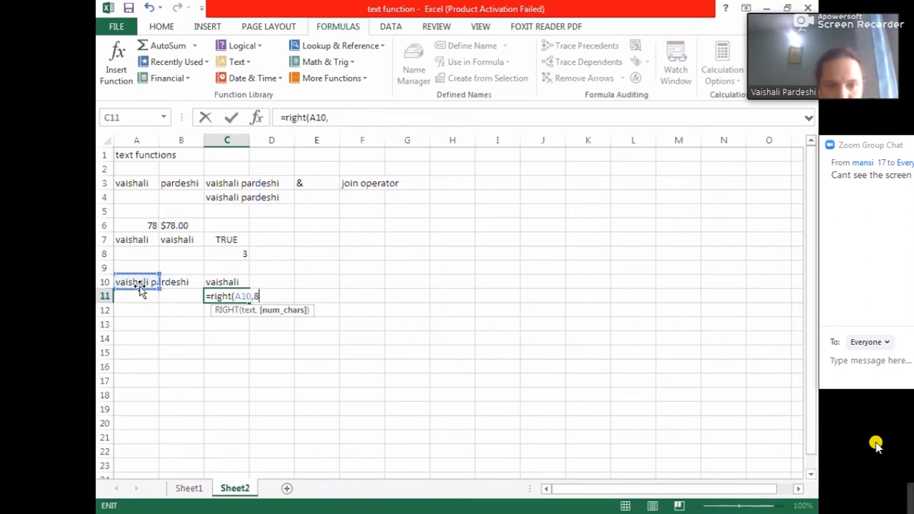
{"action": "type", "text": ")"}
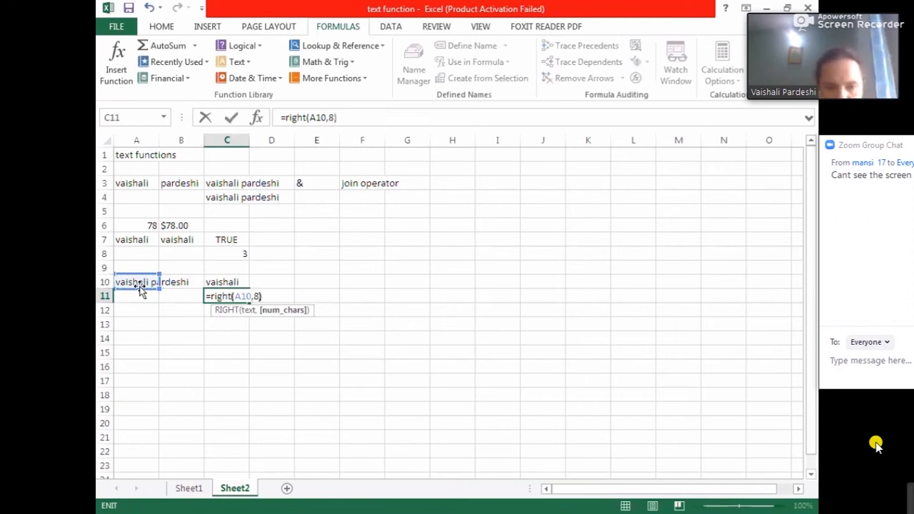
{"action": "key", "text": "Return"}
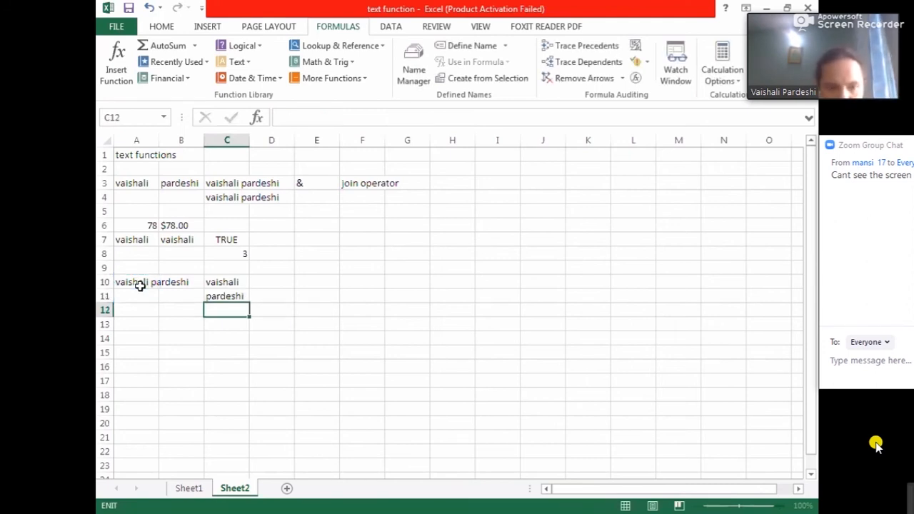
- Try to change the RIGHT formula in C11 to take 6 characters
{"action": "left_click", "coordinate": [214, 295]}
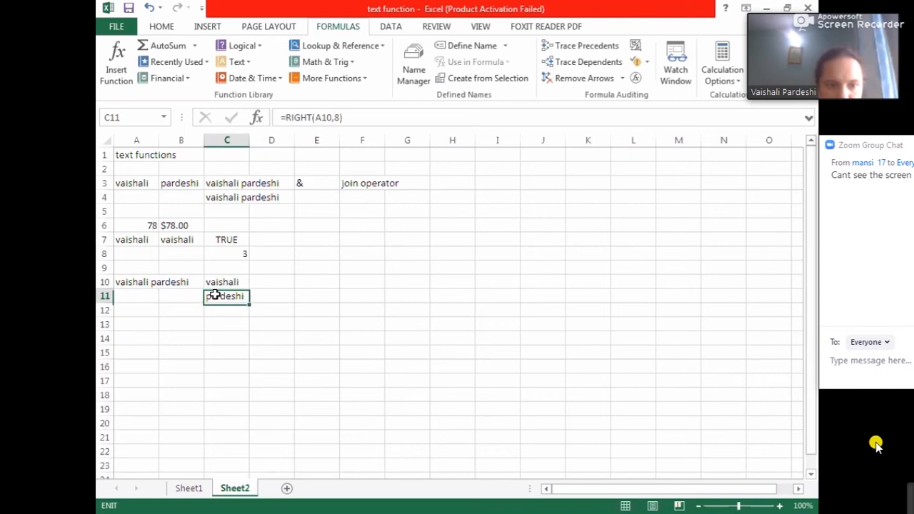
{"action": "left_click", "coordinate": [340, 119]}
{"action": "key", "text": "BackSpace"}
{"action": "type", "text": "6"}
{"action": "left_click", "coordinate": [384, 283]}
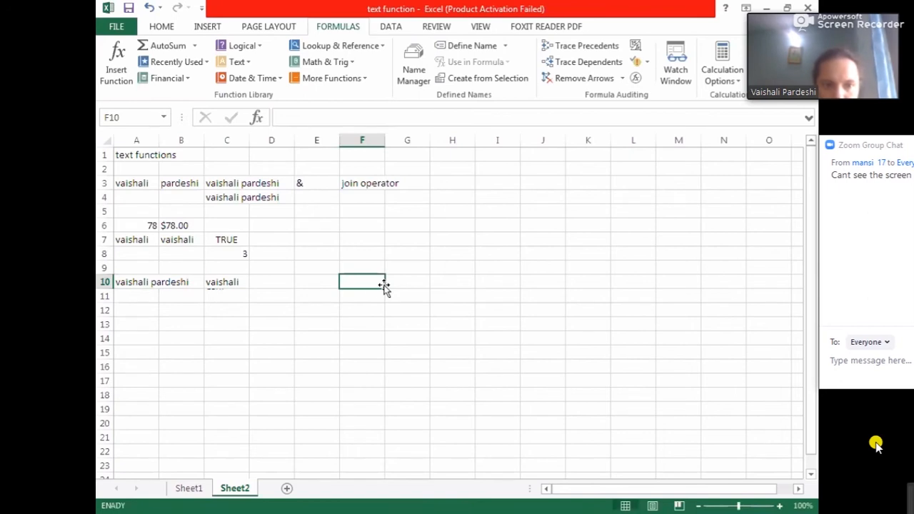
- Select C11 to review its RIGHT formula and browse the Text function list
{"action": "left_click", "coordinate": [227, 296]}
{"action": "left_click", "coordinate": [236, 62]}
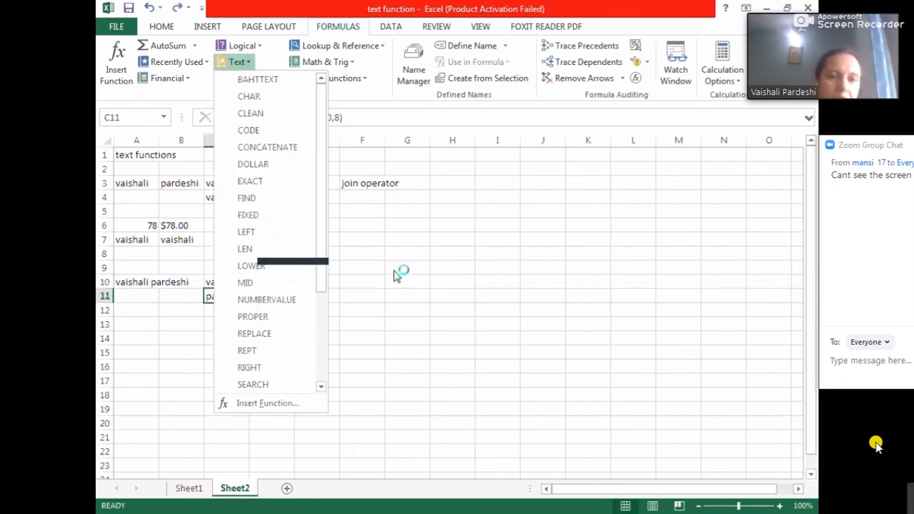
{"action": "left_click", "coordinate": [407, 230]}
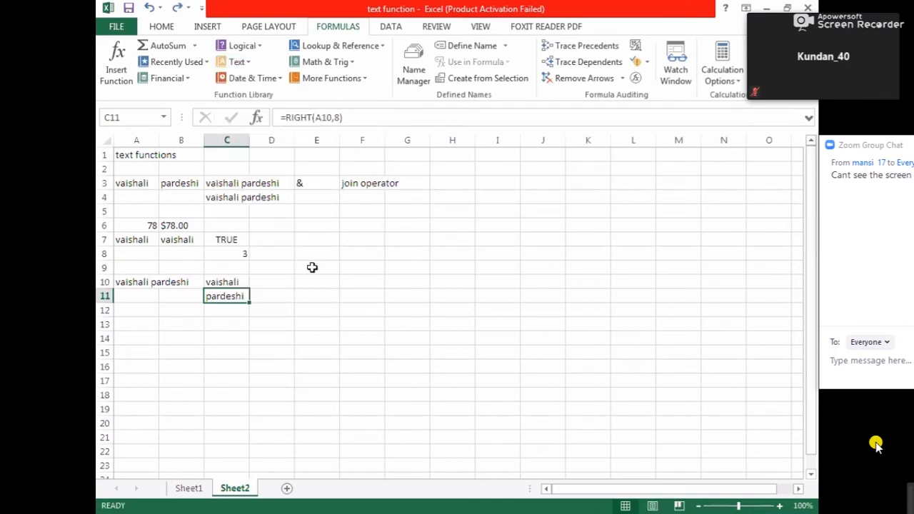
{"action": "left_click", "coordinate": [228, 318]}
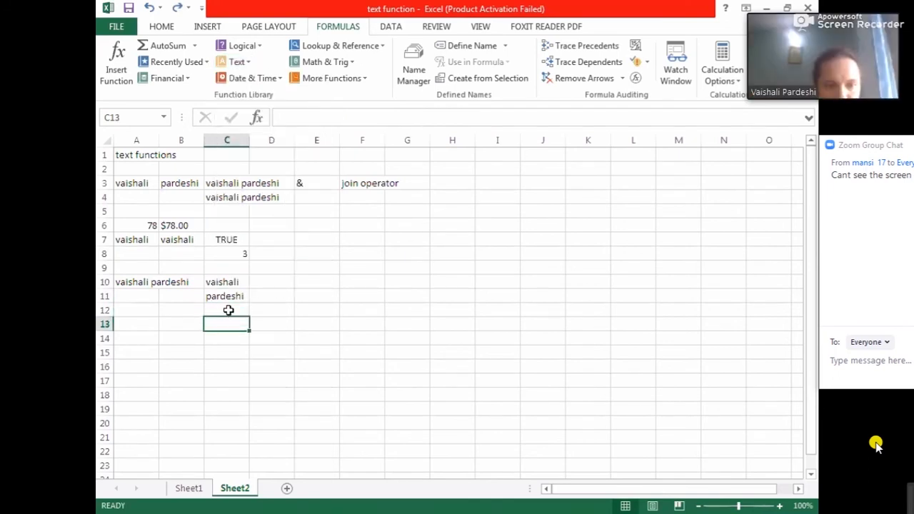
{"action": "left_click", "coordinate": [228, 309]}
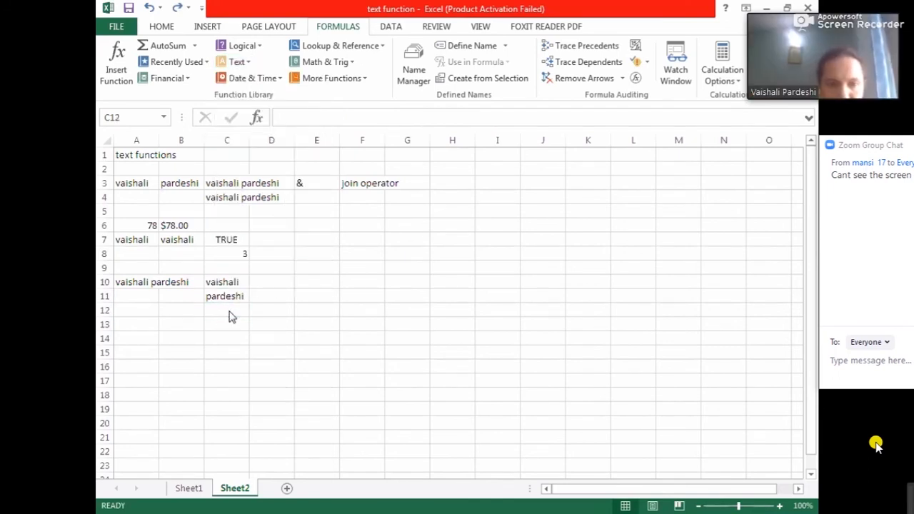
- In C12, enter the formula =LEN(C10) to count the characters of the extracted first name
{"action": "left_click", "coordinate": [229, 315]}
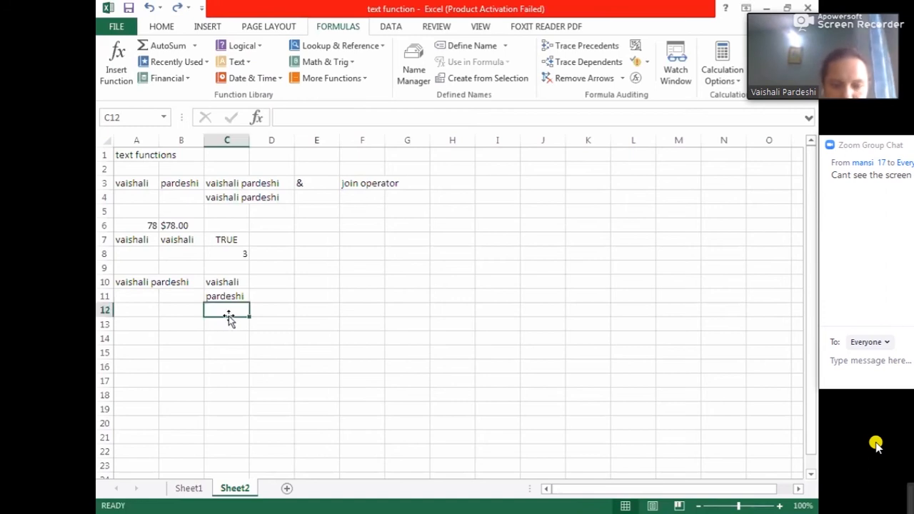
{"action": "type", "text": "="}
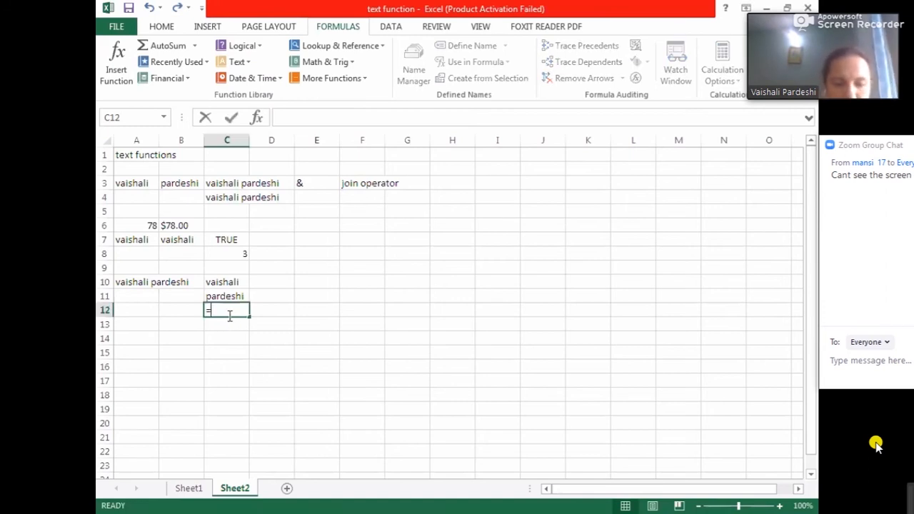
{"action": "type", "text": "len"}
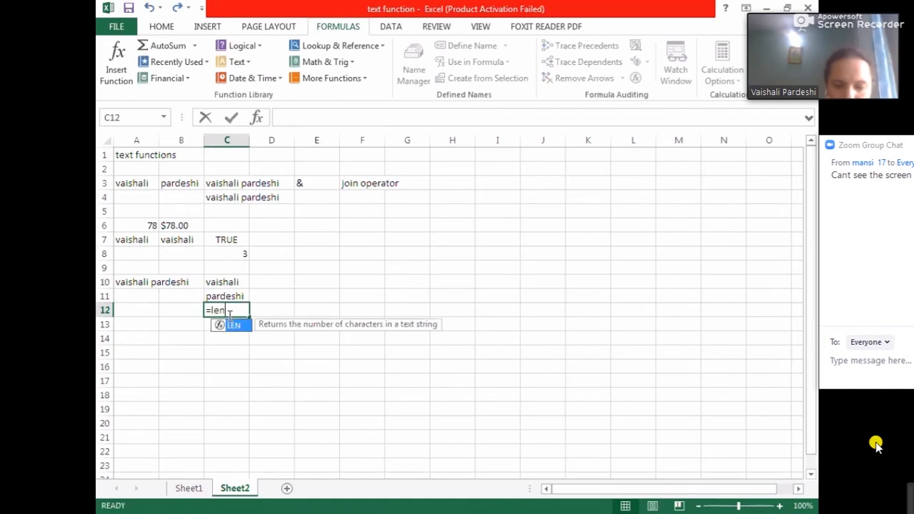
{"action": "type", "text": "("}
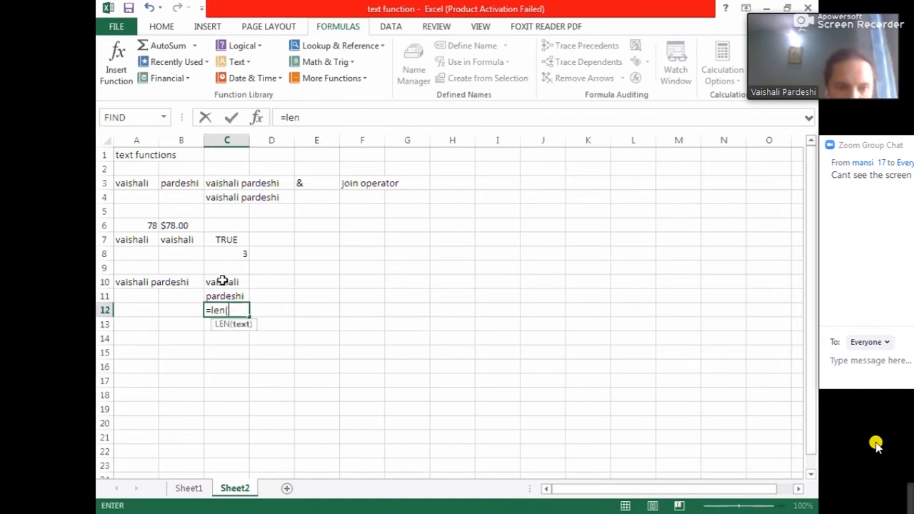
{"action": "left_click", "coordinate": [223, 281]}
{"action": "type", "text": ")"}
{"action": "key", "text": "Return"}
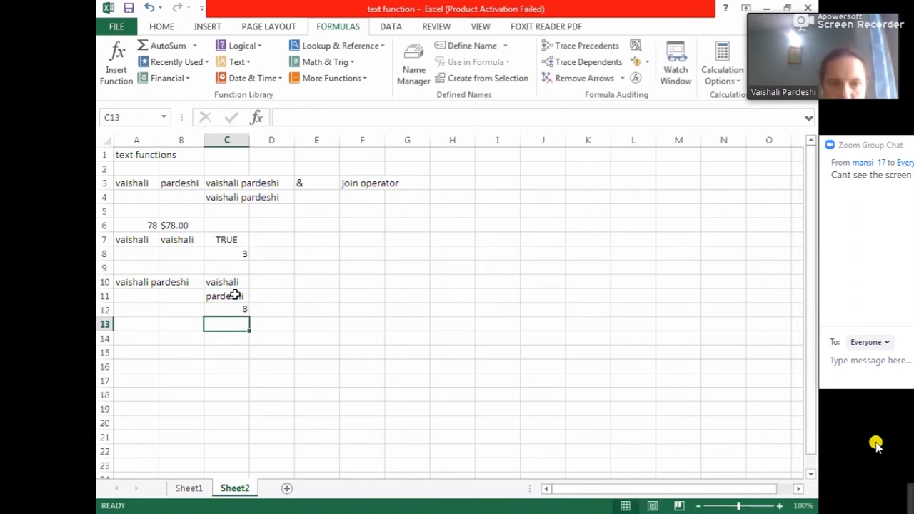
- Review the formulas in C12 and C10
{"action": "left_click", "coordinate": [235, 311]}
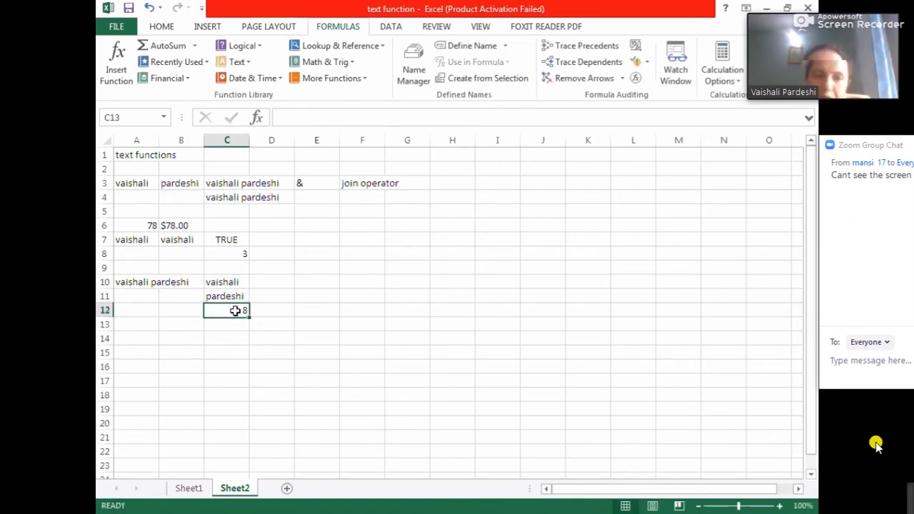
{"action": "left_click", "coordinate": [230, 283]}
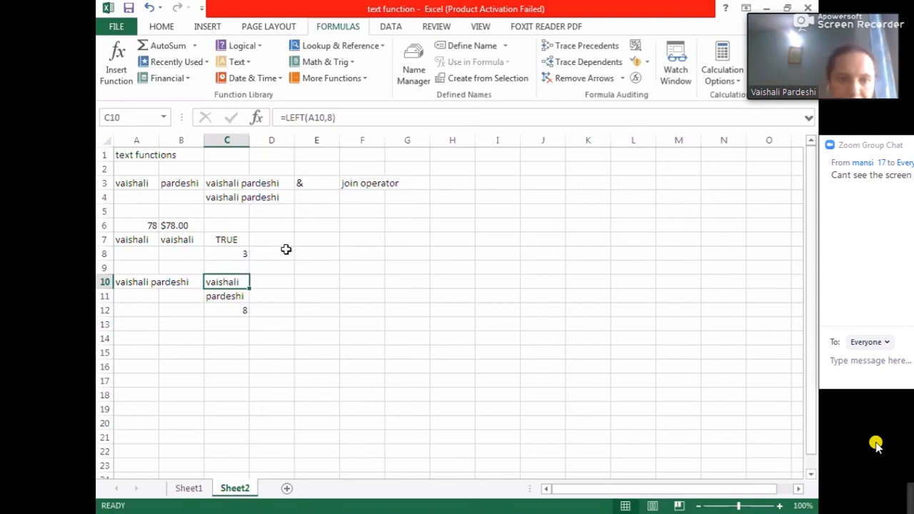
{"action": "left_click", "coordinate": [240, 310]}
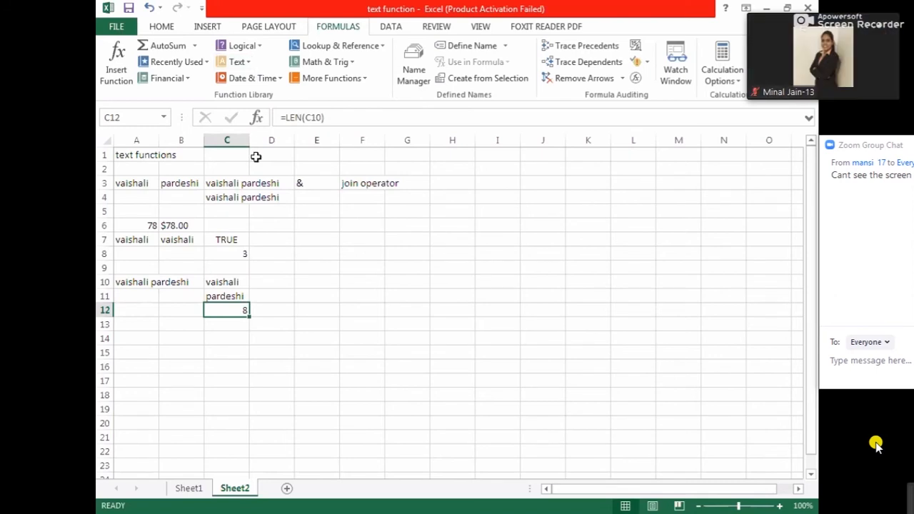
- In C13, enter the formula =LEN(C3) to count the characters of the joined full name
{"action": "left_click", "coordinate": [229, 326]}
{"action": "type", "text": "="}
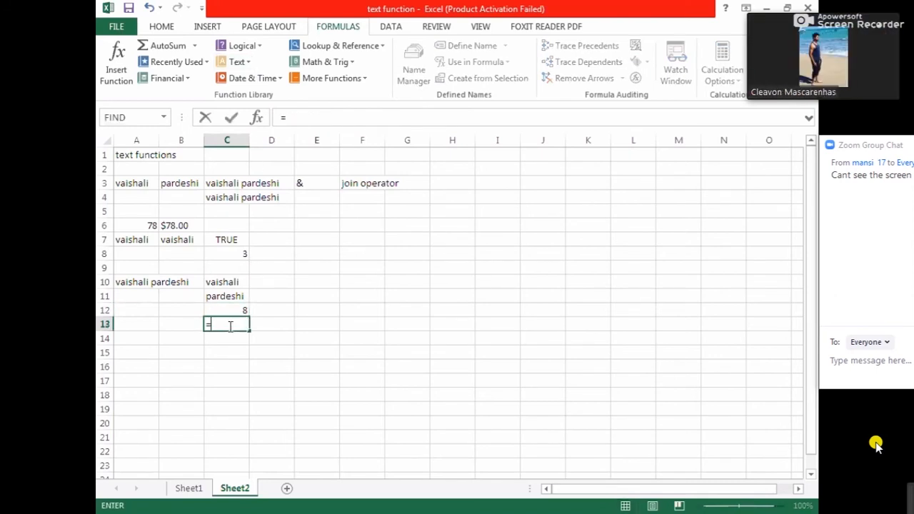
{"action": "type", "text": "len("}
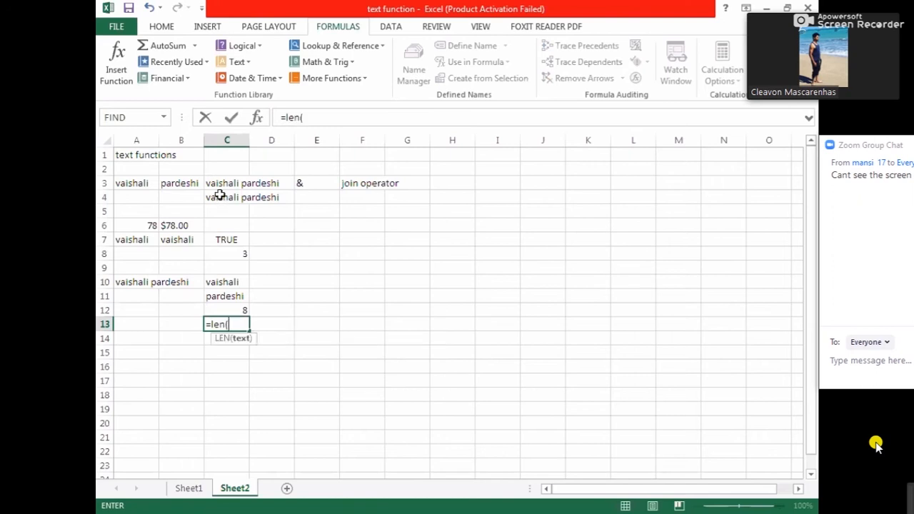
{"action": "left_click", "coordinate": [220, 183]}
{"action": "type", "text": ")"}
{"action": "key", "text": "Return"}
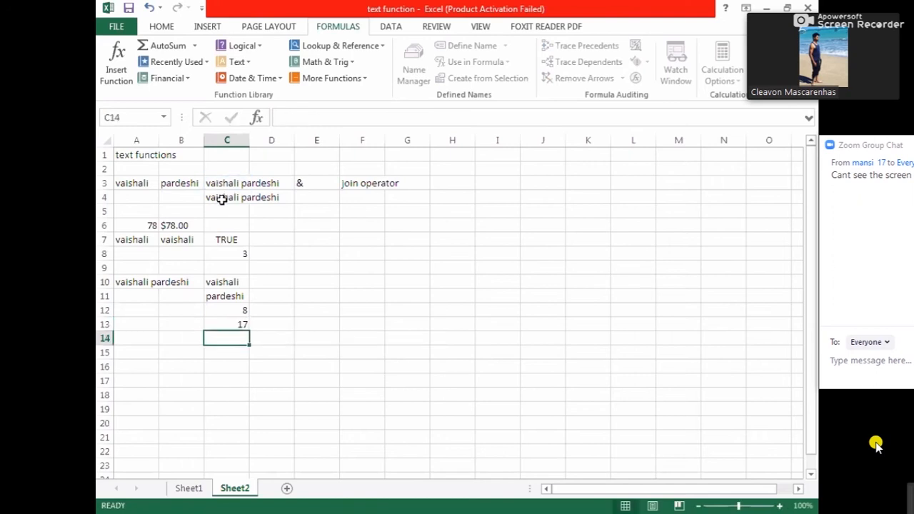
{"action": "left_click", "coordinate": [222, 327]}
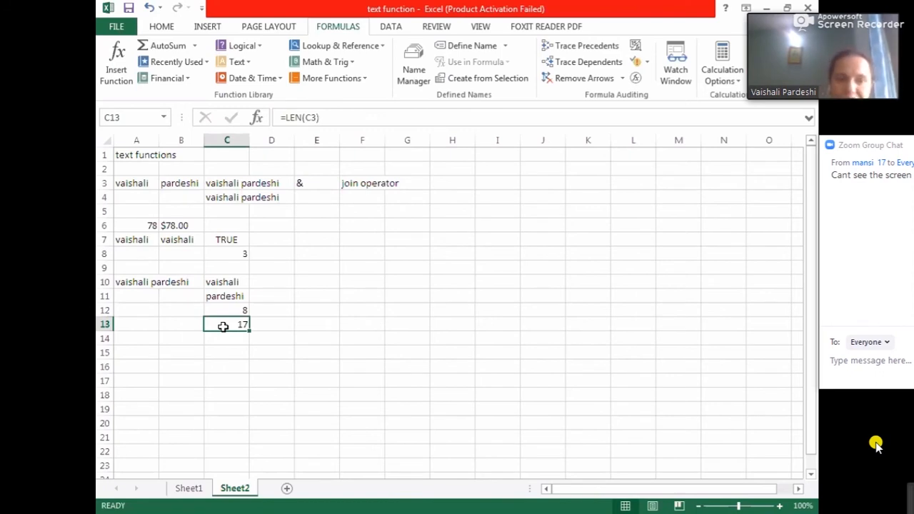
{"action": "left_click", "coordinate": [245, 350]}
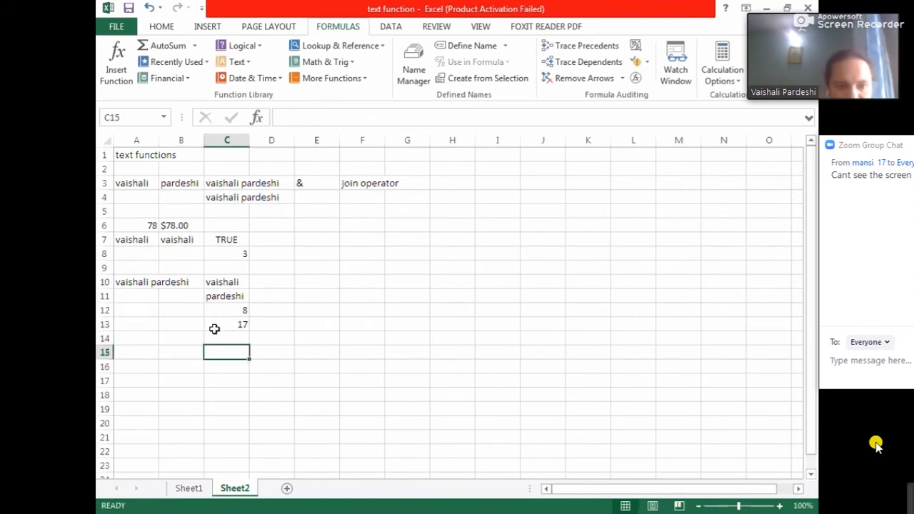
{"action": "left_click", "coordinate": [223, 341]}
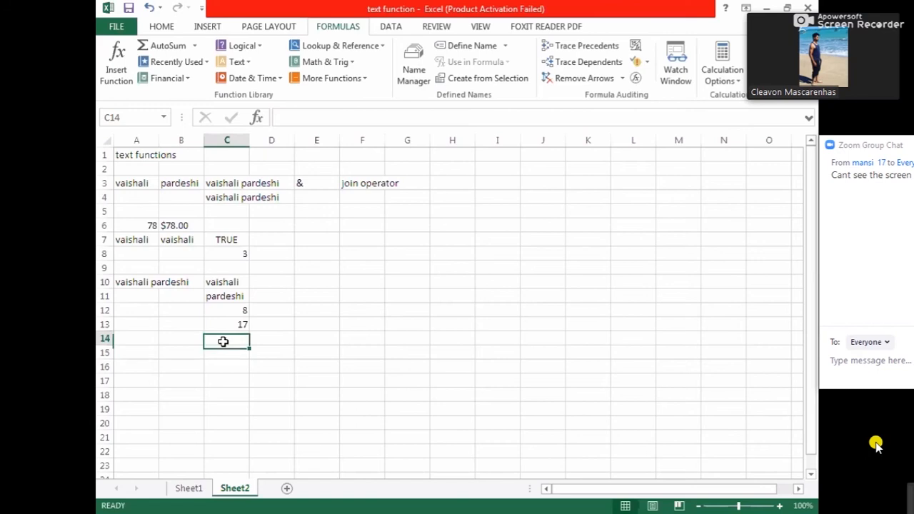
{"action": "left_click", "coordinate": [237, 62]}
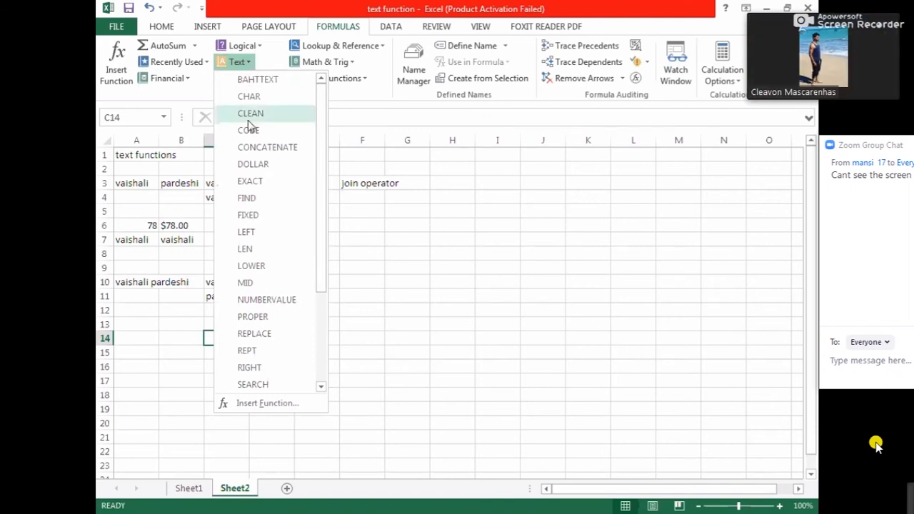
{"action": "left_click", "coordinate": [279, 268]}
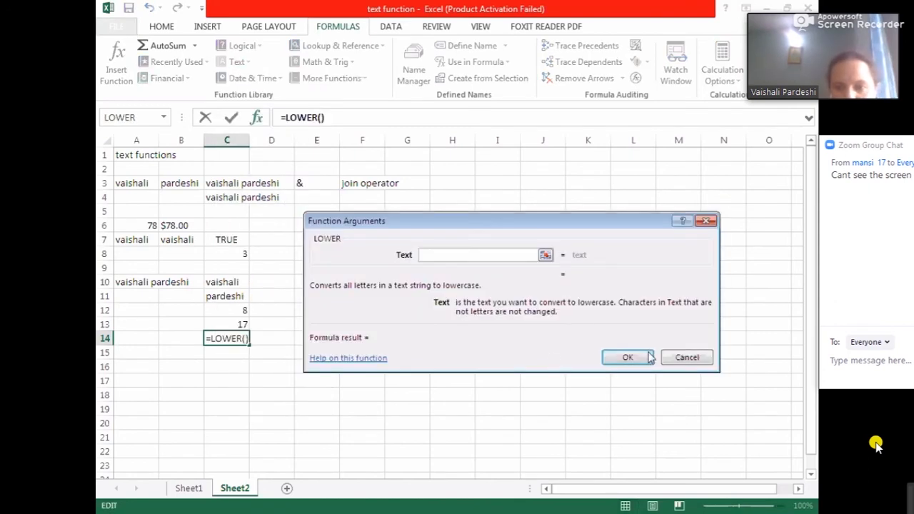
{"action": "left_click", "coordinate": [690, 358]}
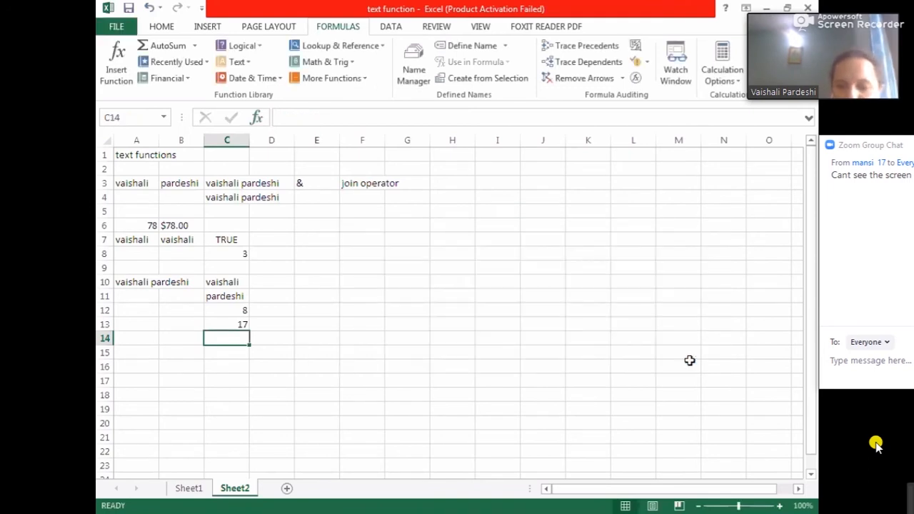
{"action": "type", "text": "="}
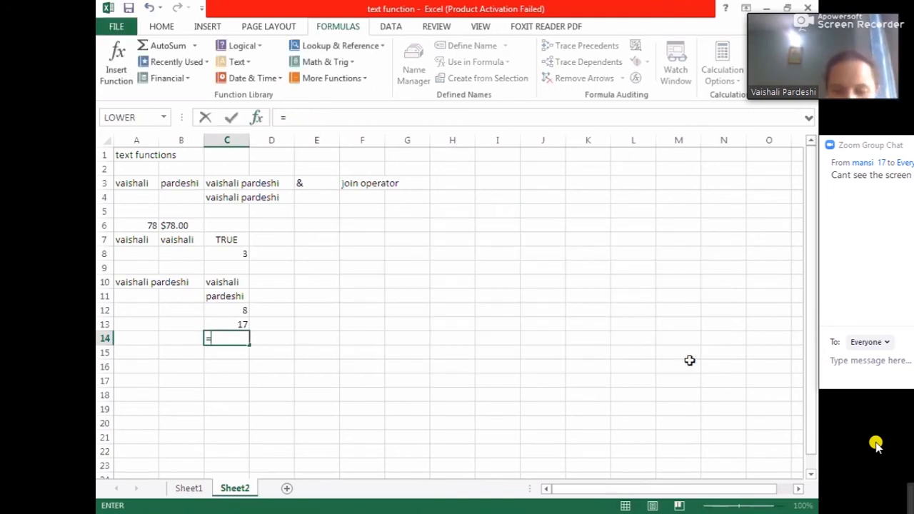
{"action": "type", "text": "low"}
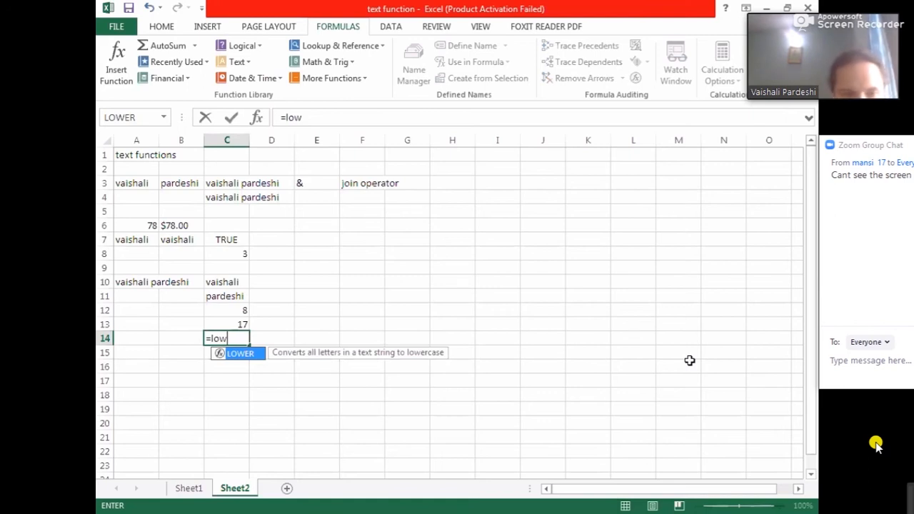
{"action": "key", "text": "Escape"}
{"action": "key", "text": "Escape"}
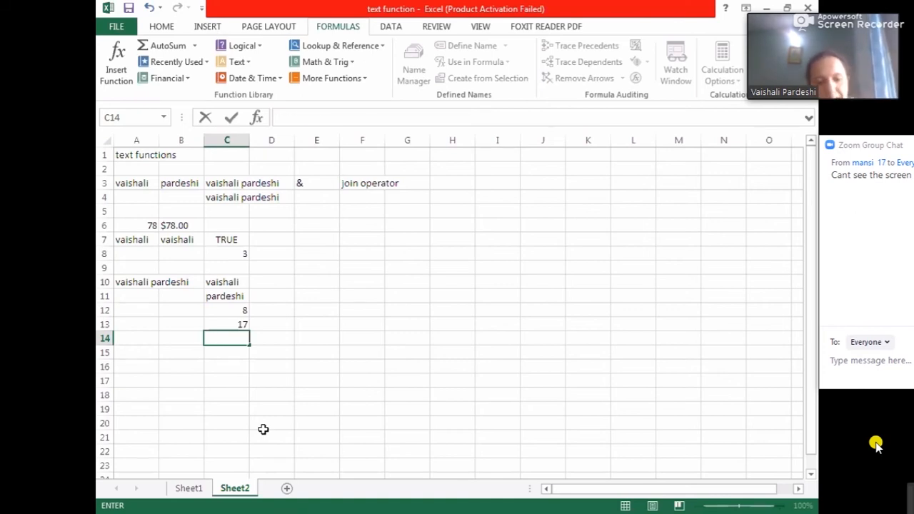
- Enter the first name in uppercase letters as plain text in C14
{"action": "type", "text": "Vaishali"}
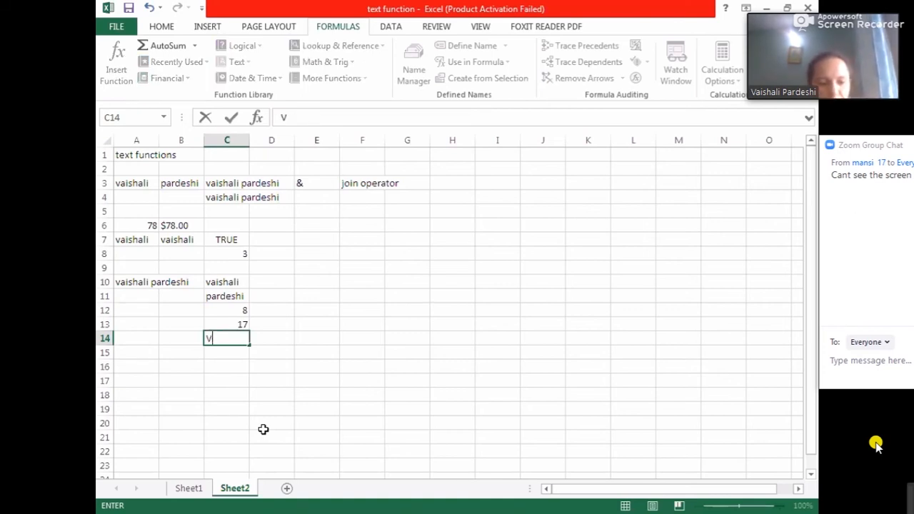
{"action": "key", "text": "Escape"}
{"action": "type", "text": "VAISHAL"}
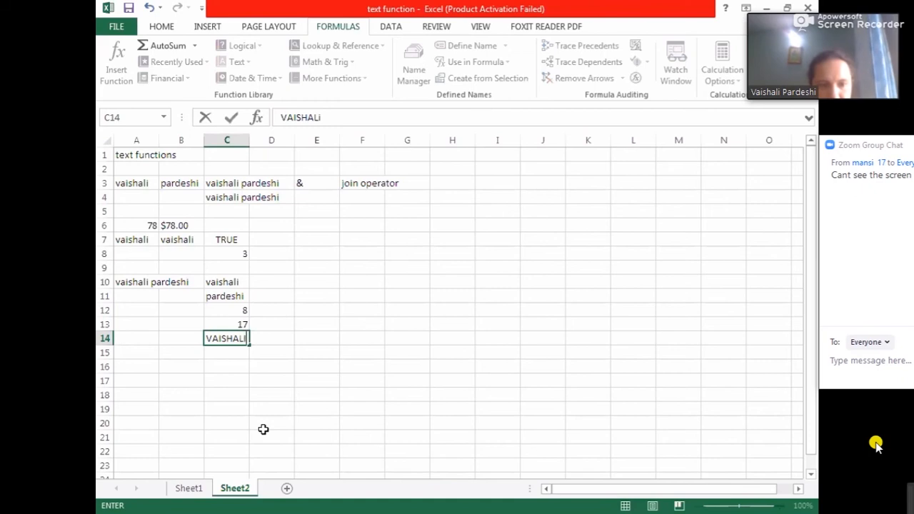
{"action": "type", "text": "I"}
{"action": "left_click", "coordinate": [290, 393]}
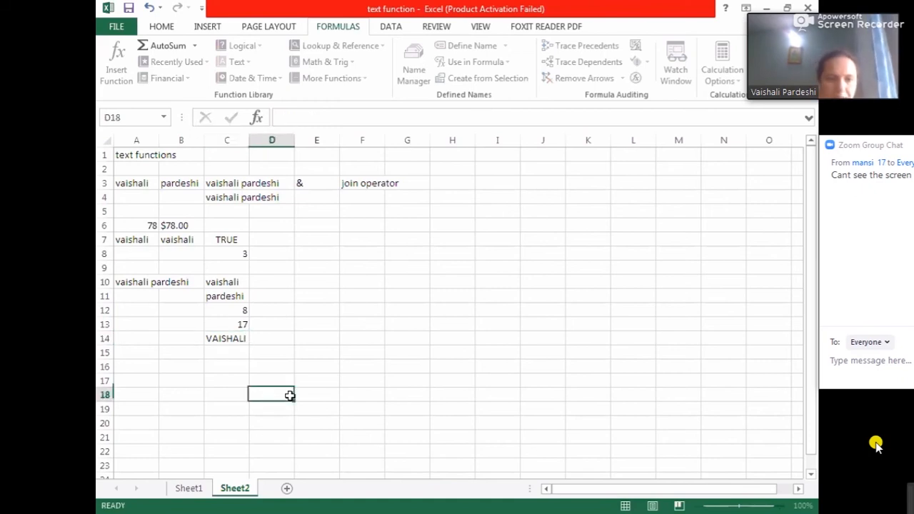
- In C15, enter the formula =LOWER(C14) to convert the uppercase name to lowercase
{"action": "left_click", "coordinate": [211, 353]}
{"action": "type", "text": "="}
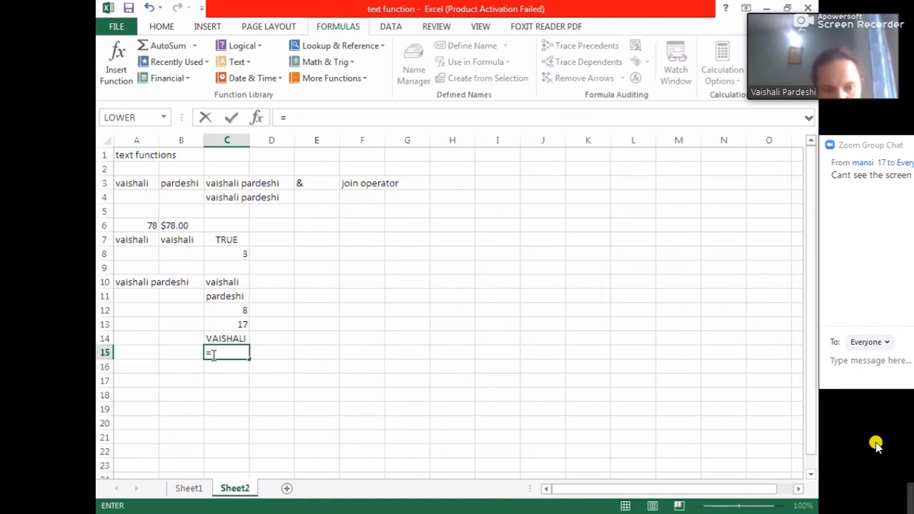
{"action": "type", "text": "LOWER"}
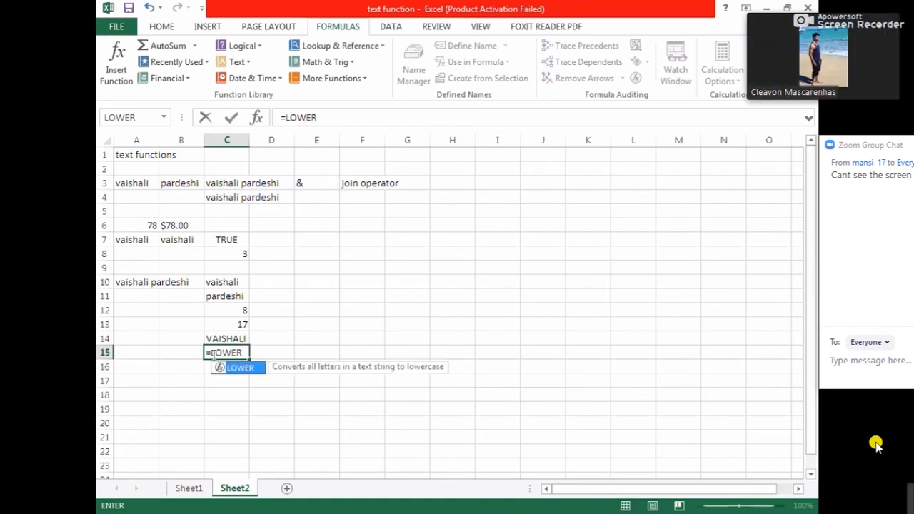
{"action": "type", "text": "("}
{"action": "left_click", "coordinate": [217, 339]}
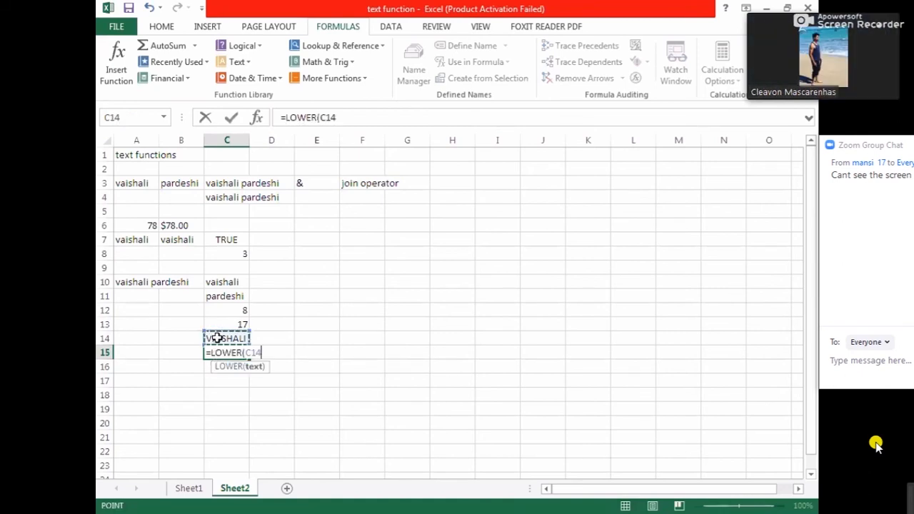
{"action": "key", "text": "Return"}
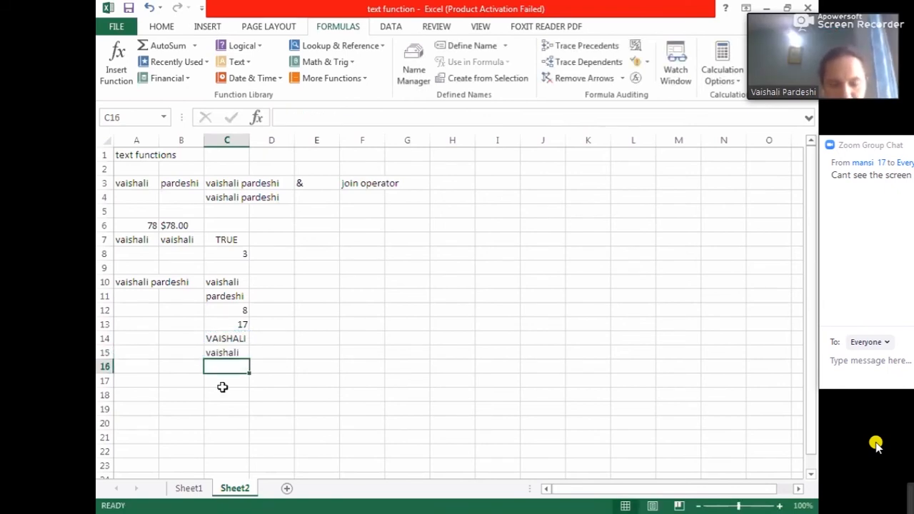
- In D15, enter the formula =UPPER(C15) to convert the lowercase name to uppercase
{"action": "left_click", "coordinate": [262, 350]}
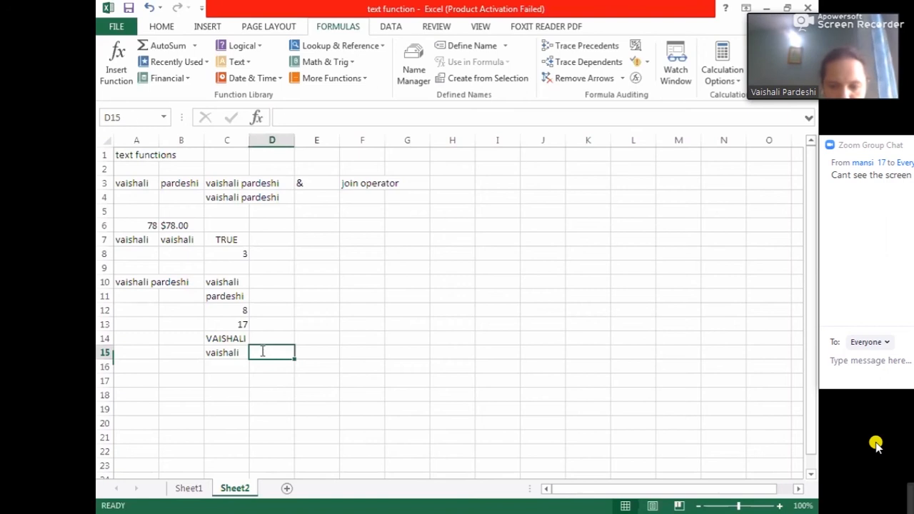
{"action": "type", "text": "="}
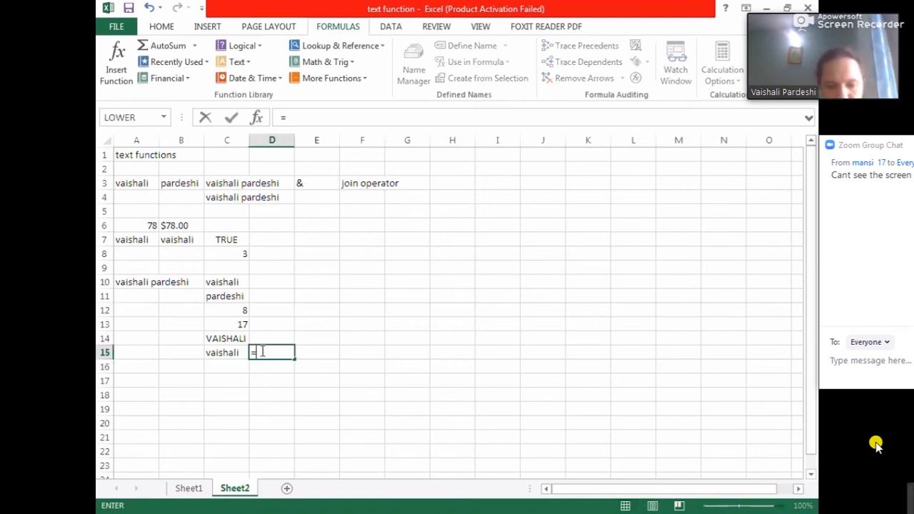
{"action": "type", "text": "UPPER"}
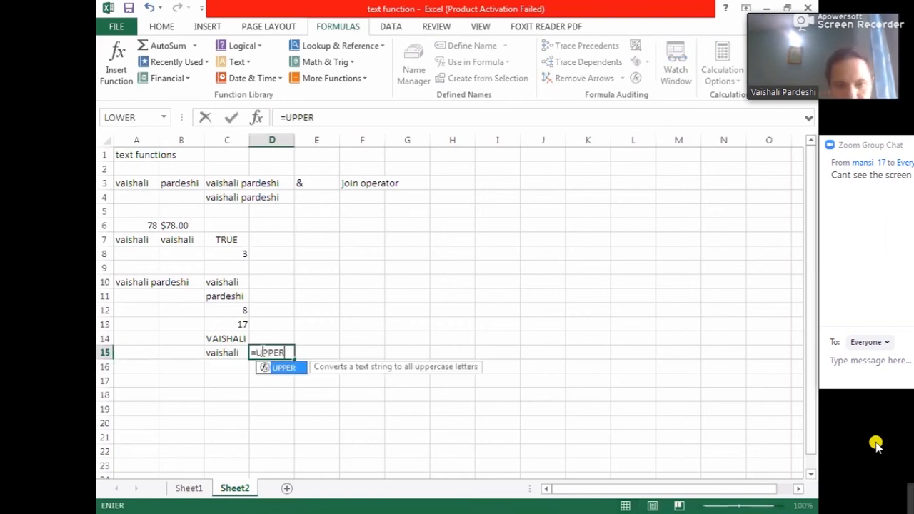
{"action": "type", "text": "("}
{"action": "left_click", "coordinate": [229, 351]}
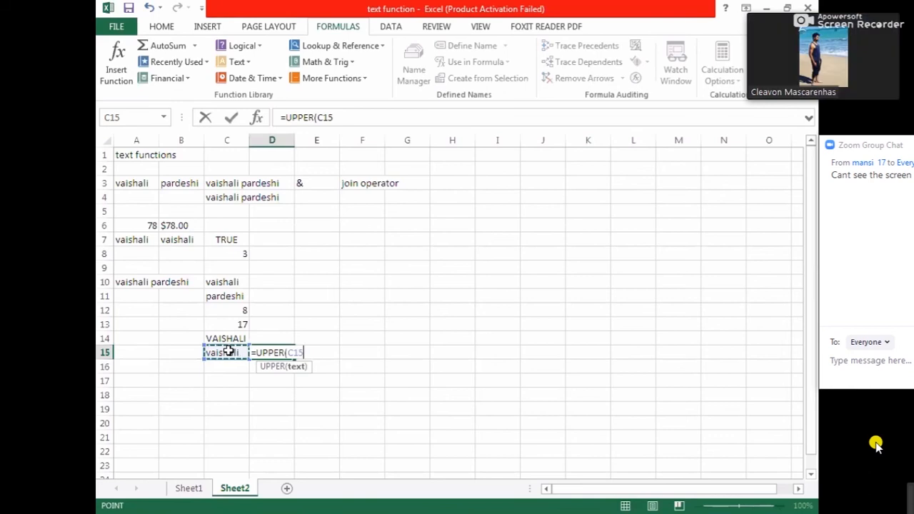
{"action": "type", "text": ")"}
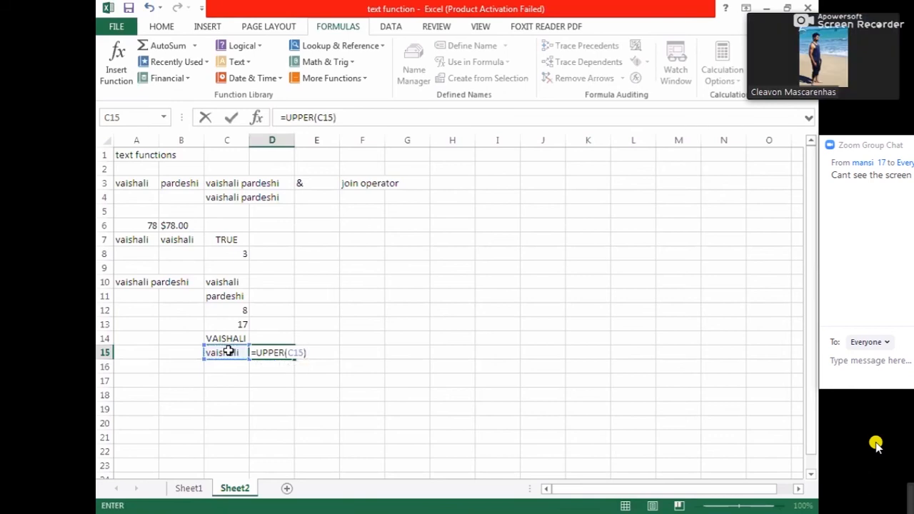
{"action": "key", "text": "Return"}
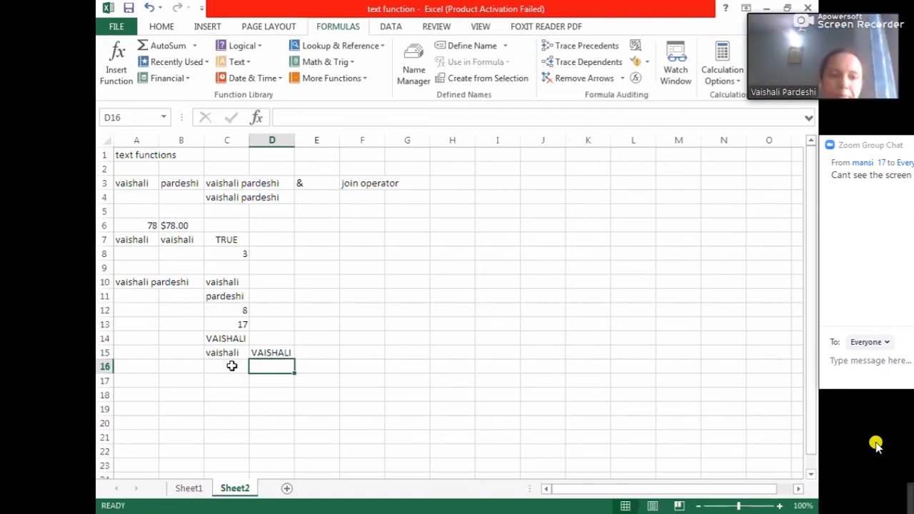
- In C16, insert the MID text function and clear its prefilled Text argument
{"action": "left_click", "coordinate": [231, 365]}
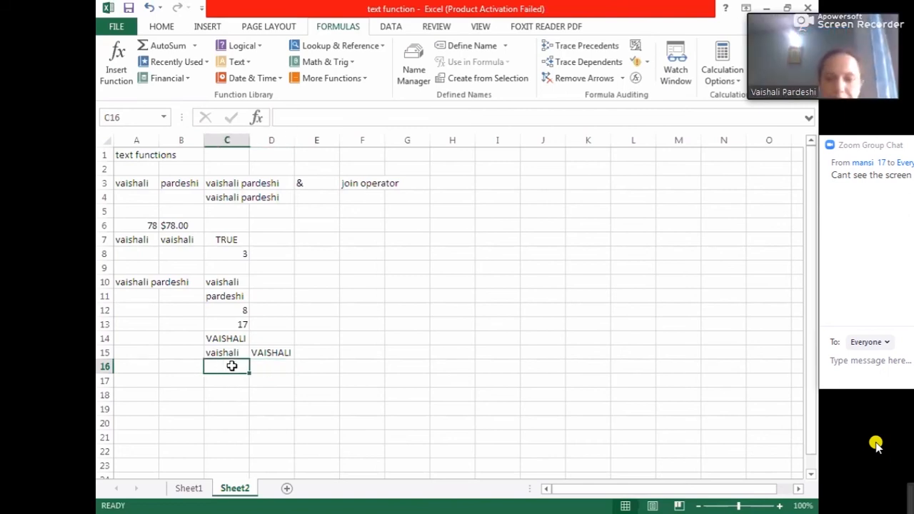
{"action": "left_click", "coordinate": [235, 61]}
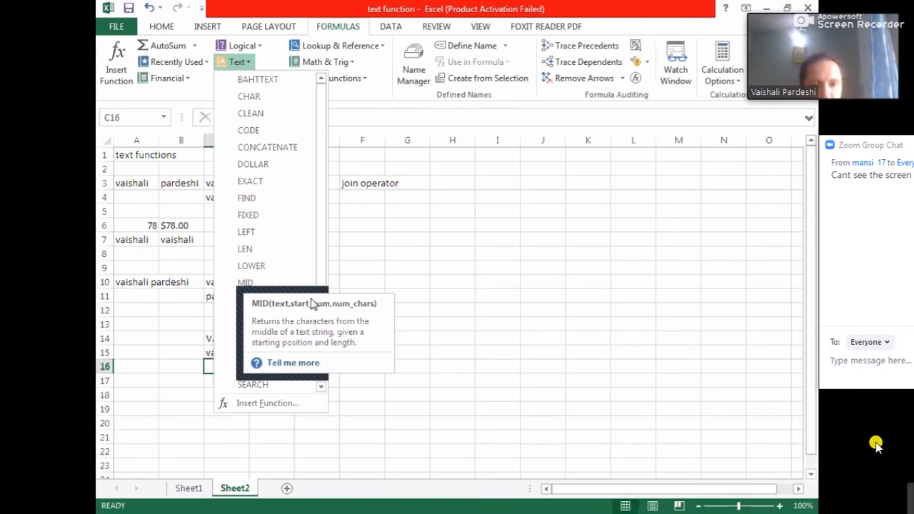
{"action": "left_click", "coordinate": [406, 308]}
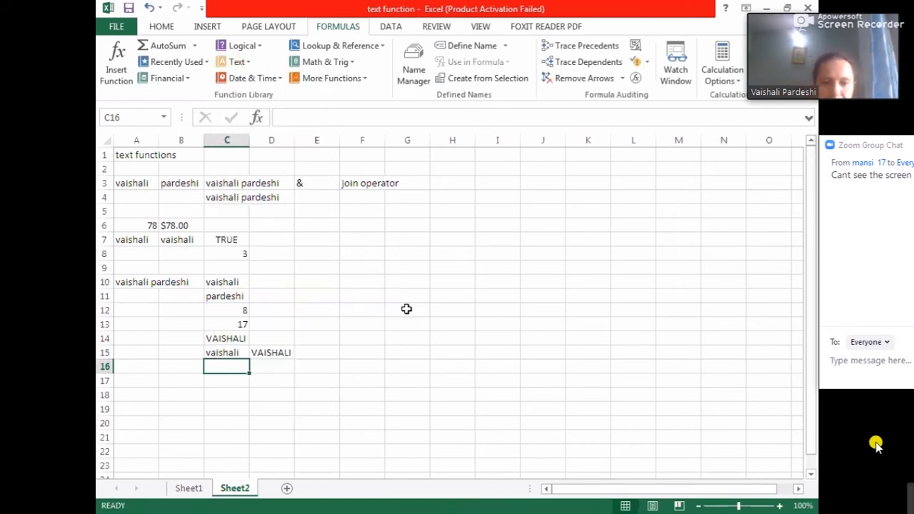
{"action": "type", "text": "="}
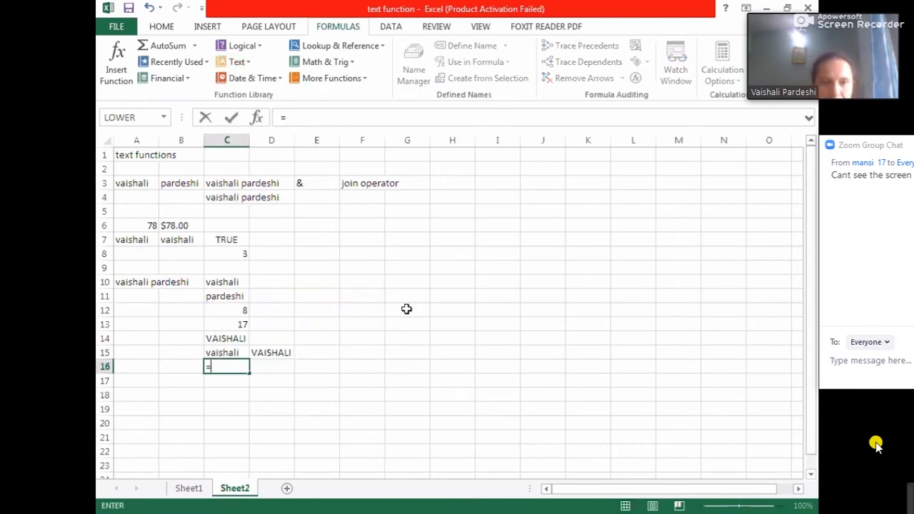
{"action": "left_click", "coordinate": [239, 62]}
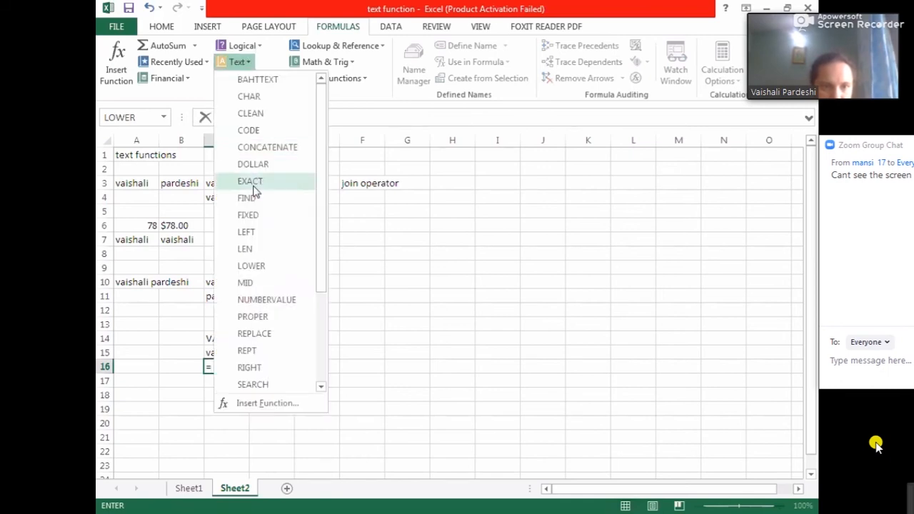
{"action": "left_click", "coordinate": [265, 283]}
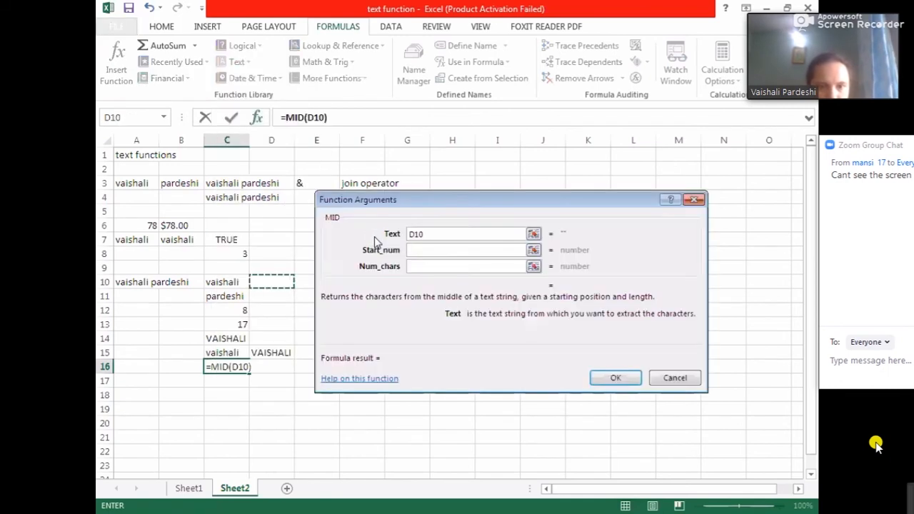
{"action": "key", "text": "BackSpace"}
{"action": "key", "text": "BackSpace"}
{"action": "key", "text": "BackSpace"}
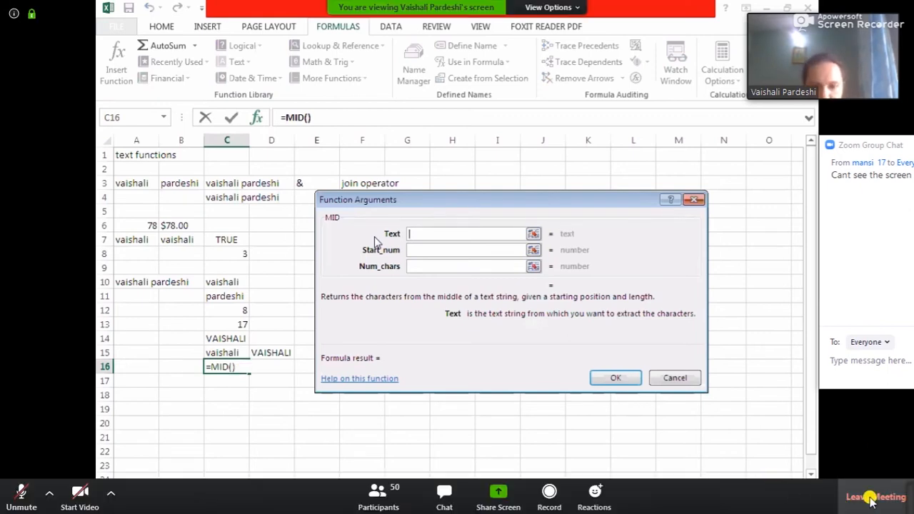
{"action": "type", "text": "\""}
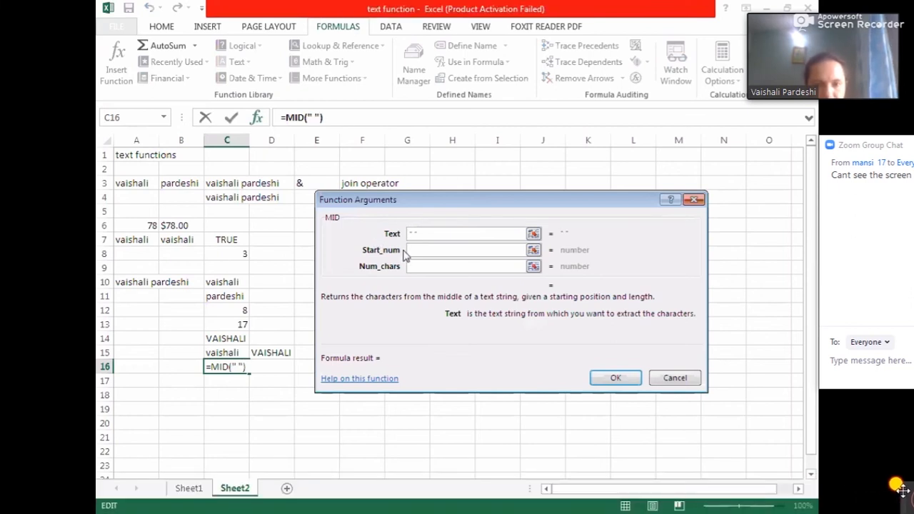
{"action": "type", "text": " \""}
{"action": "left_click", "coordinate": [425, 249]}
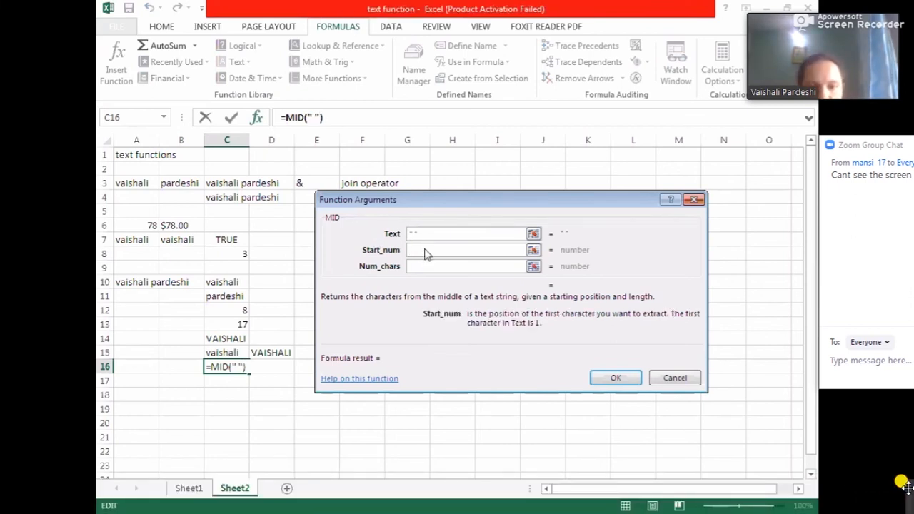
{"action": "left_click", "coordinate": [429, 233]}
{"action": "key", "text": "BackSpace"}
{"action": "key", "text": "BackSpace"}
{"action": "key", "text": "BackSpace"}
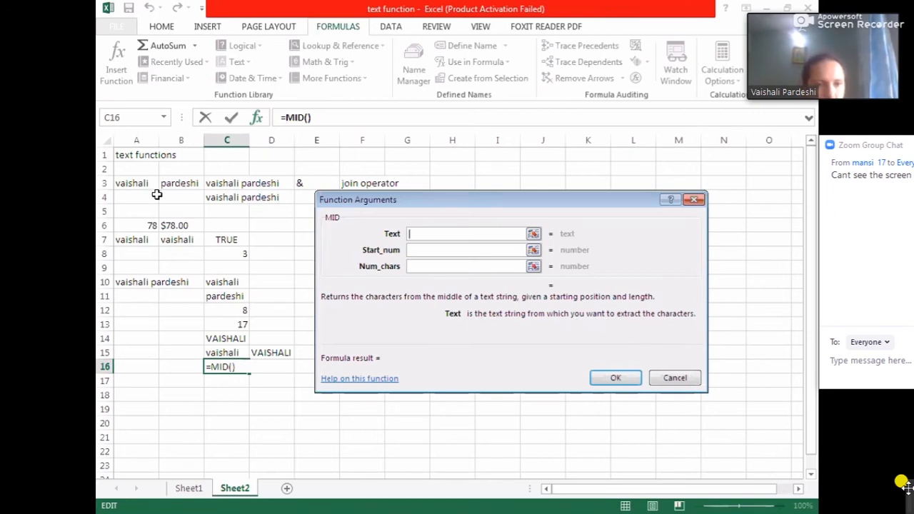
- Set the MID arguments to text C3, start position 1 and 2 characters
{"action": "left_click", "coordinate": [209, 183]}
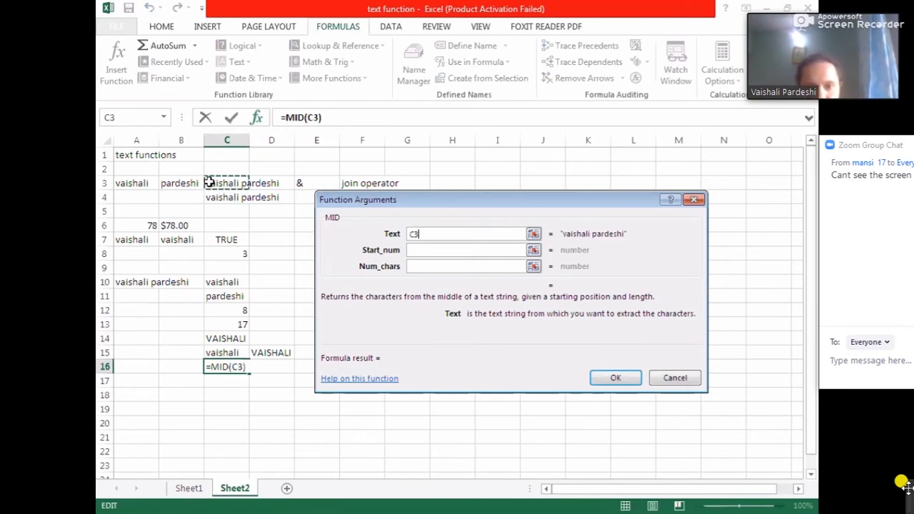
{"action": "left_click", "coordinate": [417, 252]}
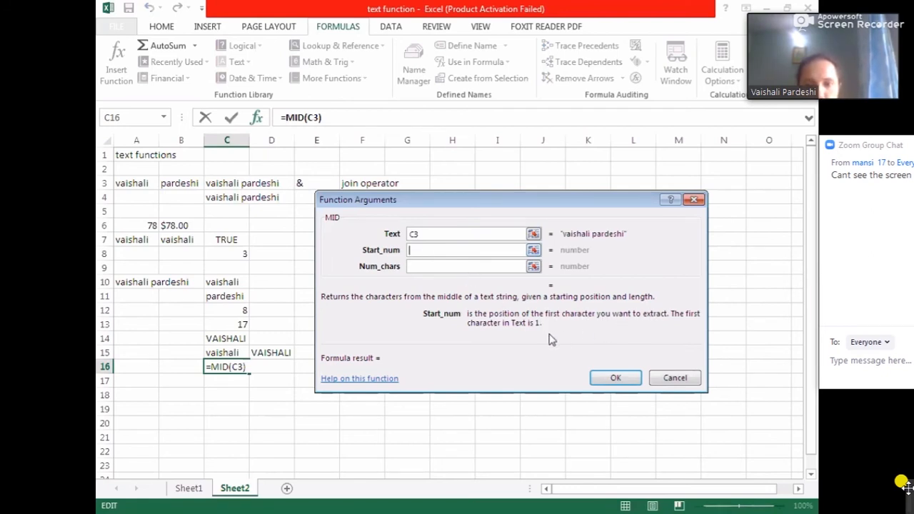
{"action": "type", "text": "1"}
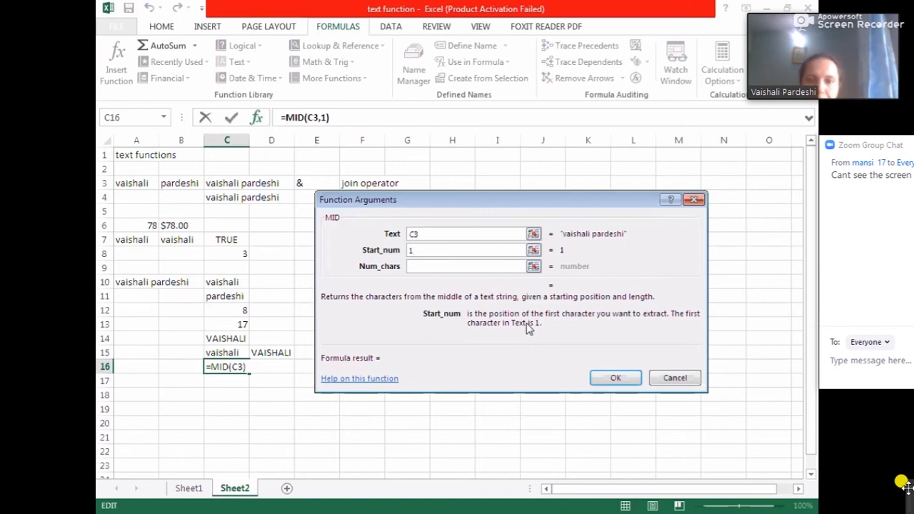
{"action": "left_click", "coordinate": [466, 268]}
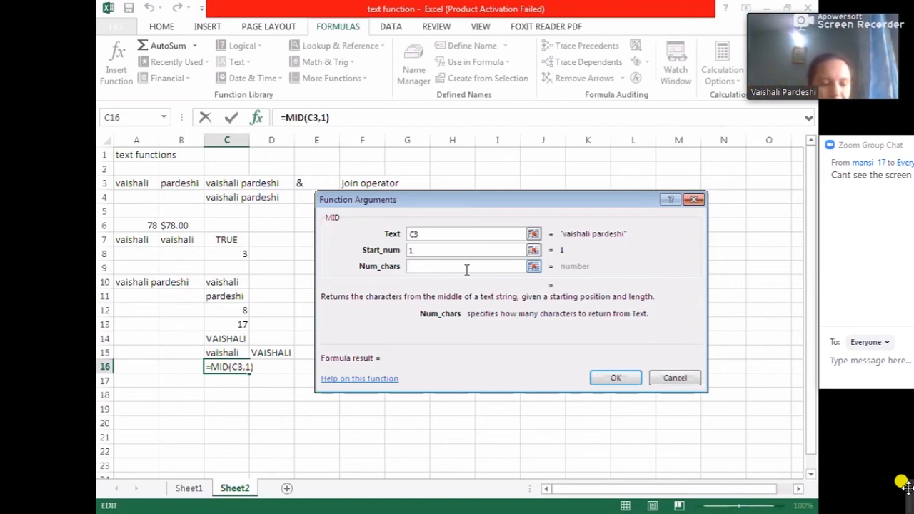
{"action": "type", "text": "2"}
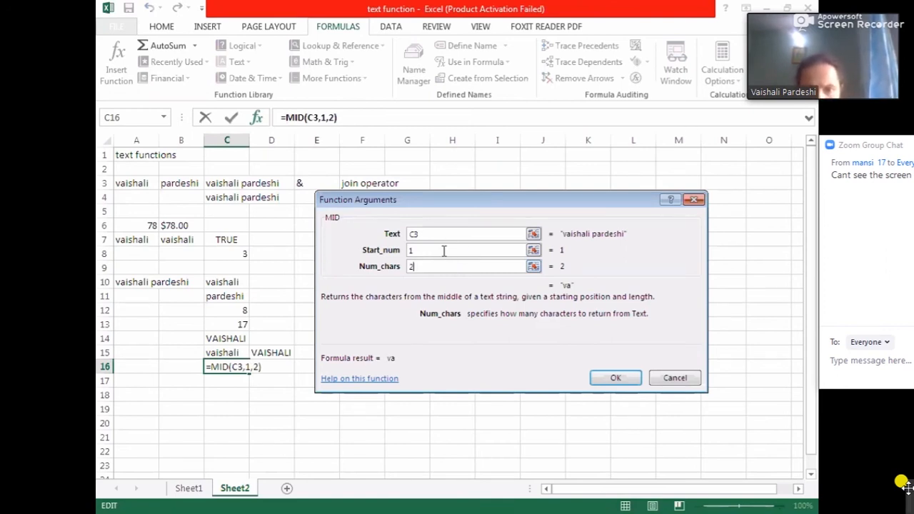
- Change the MID start position to 9 and the character count to 1, then confirm the formula
{"action": "left_click", "coordinate": [443, 251]}
{"action": "key", "text": "BackSpace"}
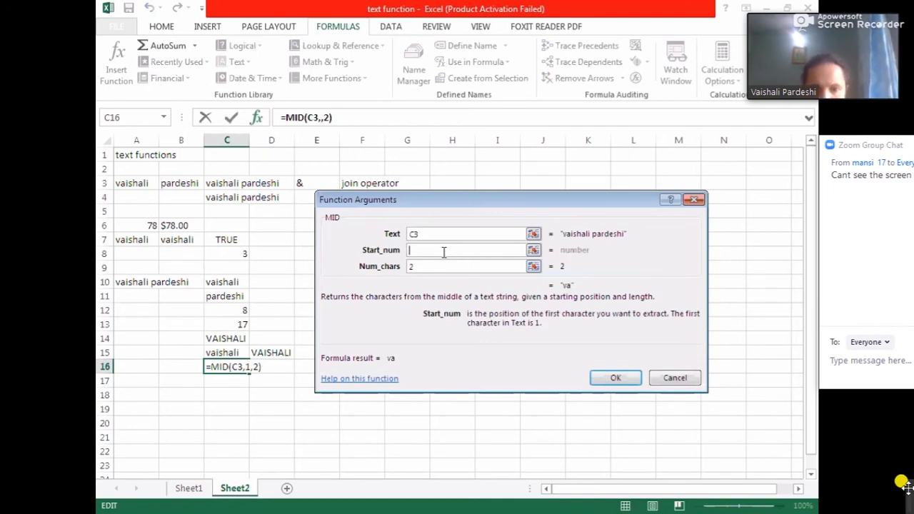
{"action": "type", "text": "8"}
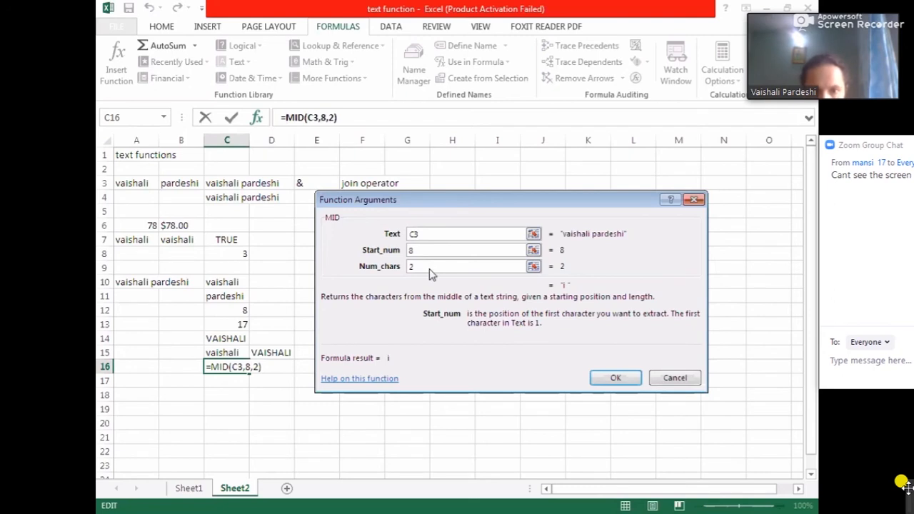
{"action": "left_click", "coordinate": [430, 268]}
{"action": "key", "text": "BackSpace"}
{"action": "type", "text": "1"}
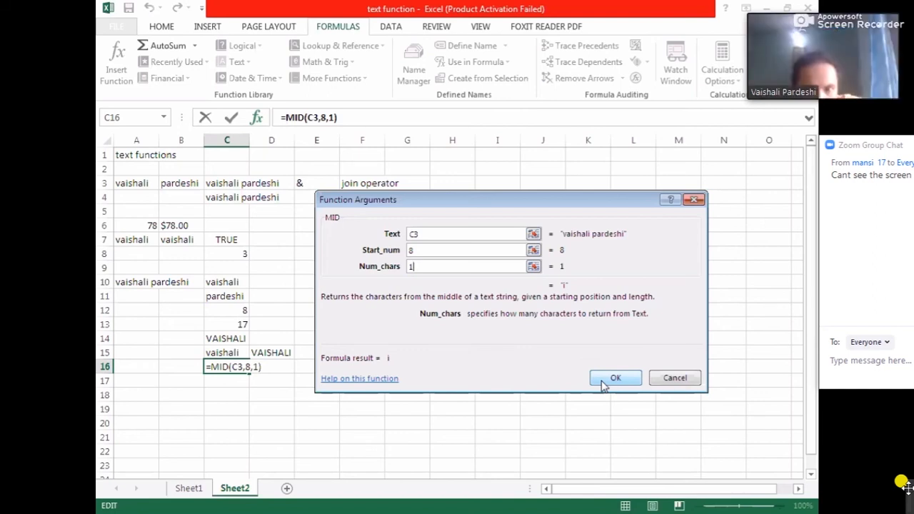
{"action": "left_click", "coordinate": [465, 249]}
{"action": "key", "text": "BackSpace"}
{"action": "type", "text": "9"}
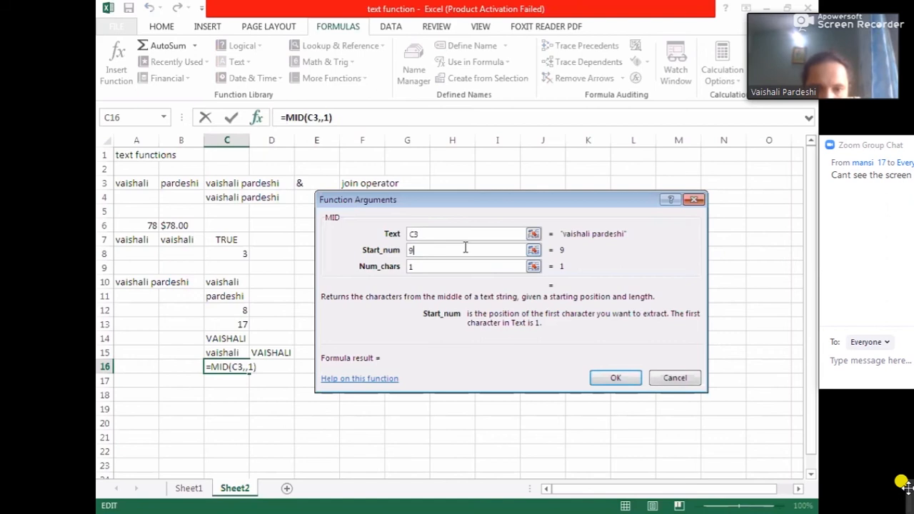
{"action": "left_click", "coordinate": [615, 378]}
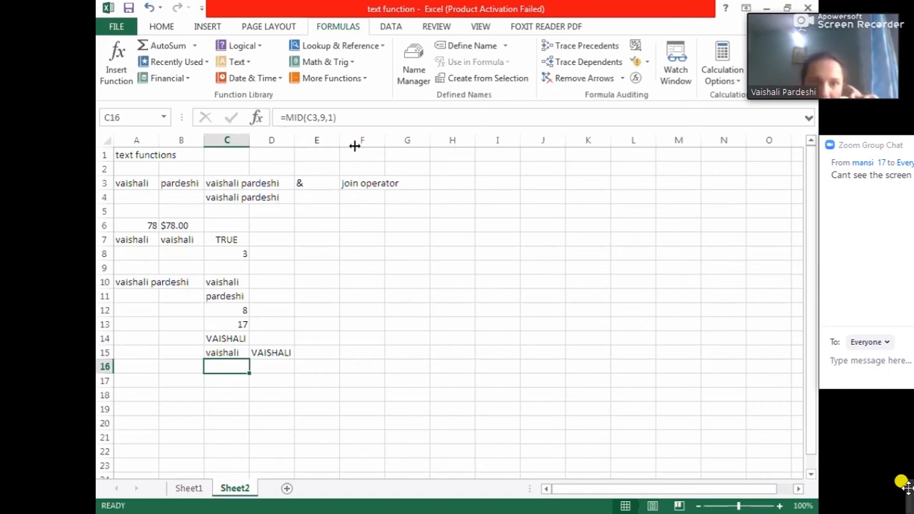
- Review the formulas in the result cells of columns C and D
{"action": "left_click", "coordinate": [324, 118]}
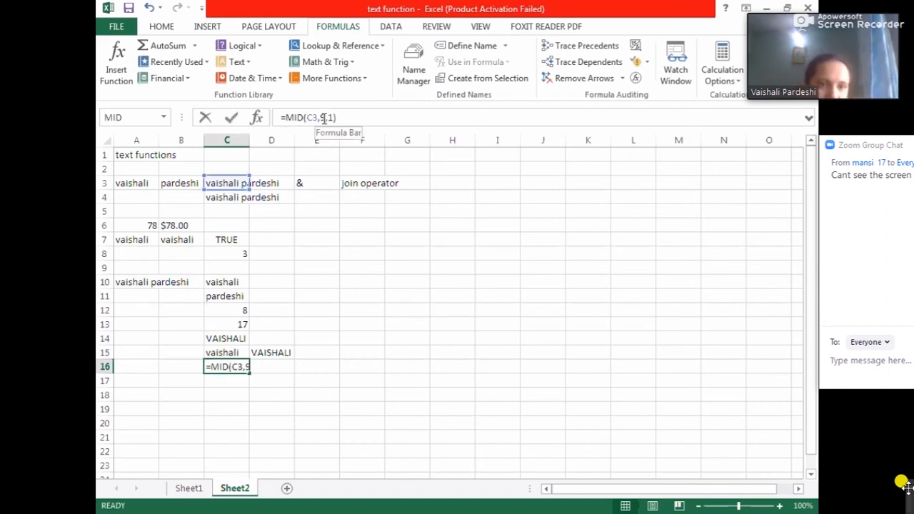
{"action": "left_click", "coordinate": [236, 310]}
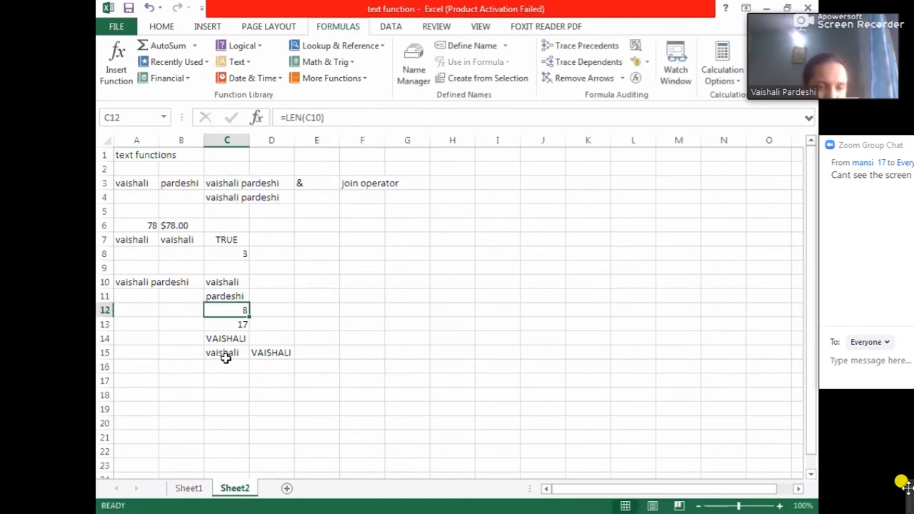
{"action": "key", "text": "Down"}
{"action": "key", "text": "Down"}
{"action": "key", "text": "Down"}
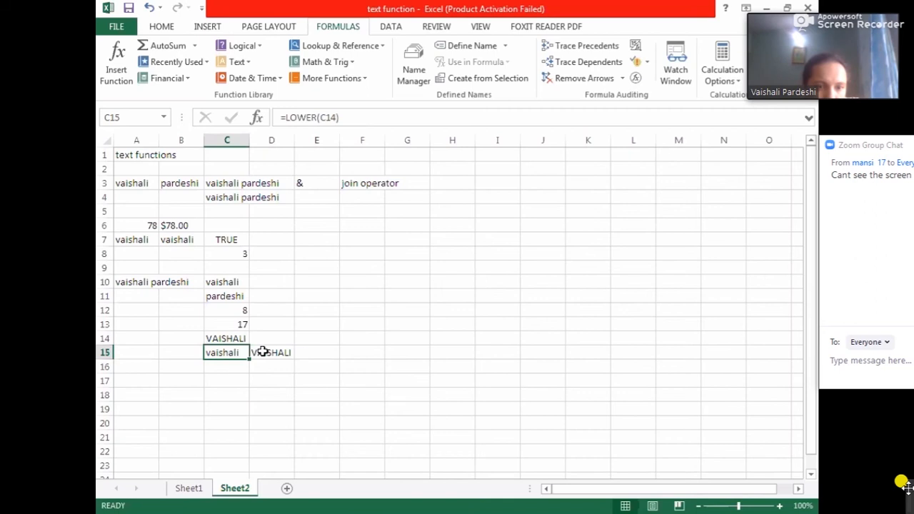
{"action": "left_click", "coordinate": [257, 352]}
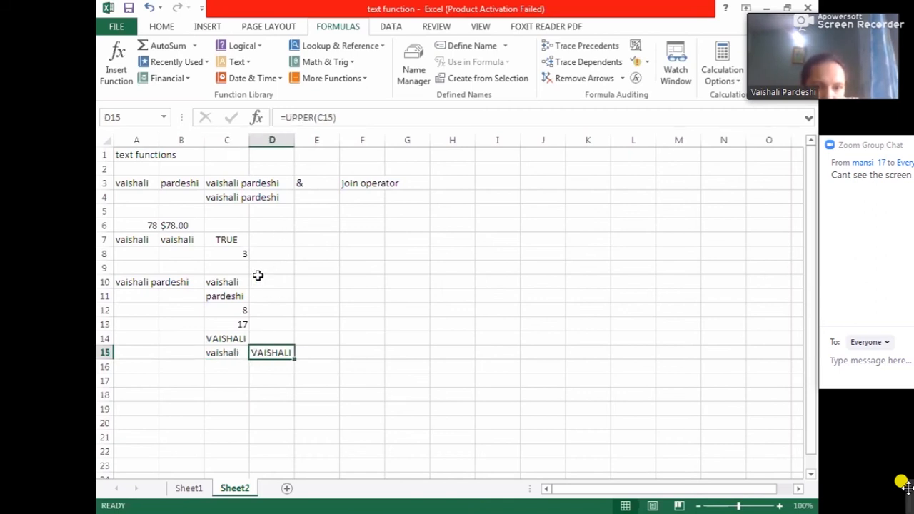
{"action": "left_click", "coordinate": [236, 380]}
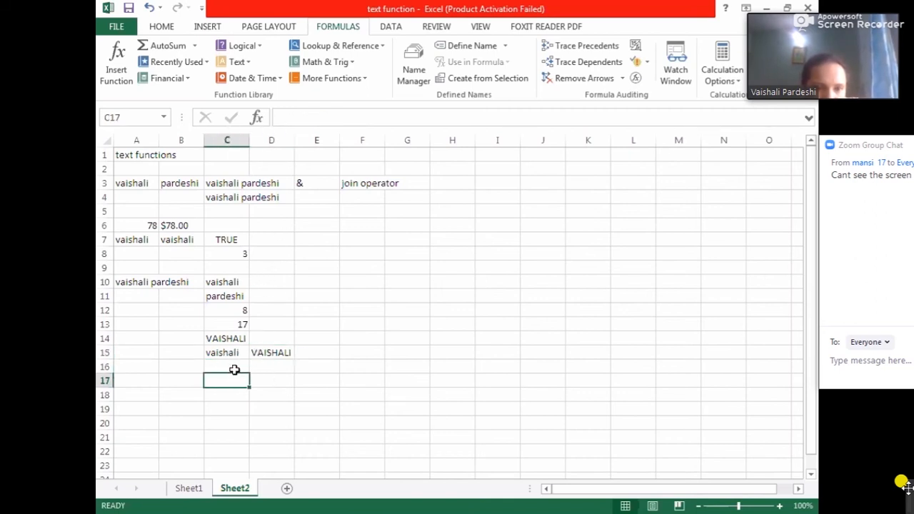
{"action": "left_click", "coordinate": [236, 367]}
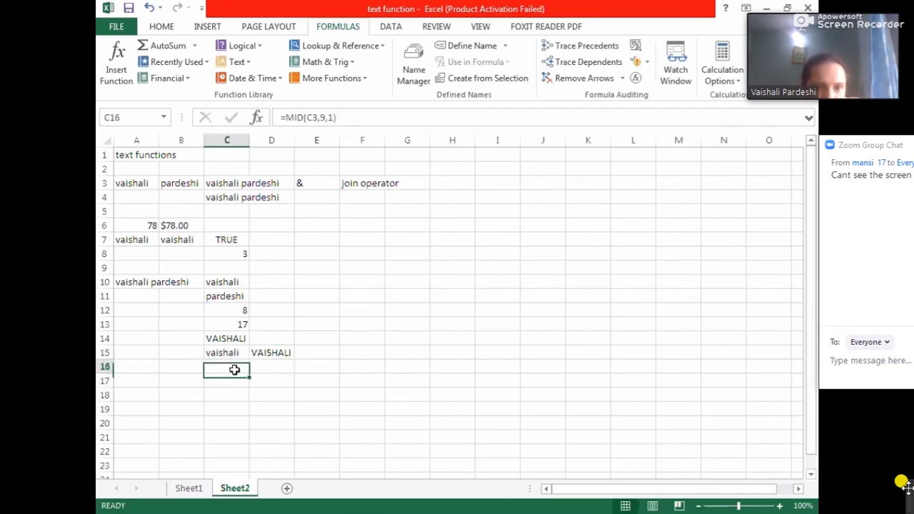
{"action": "left_click", "coordinate": [325, 118]}
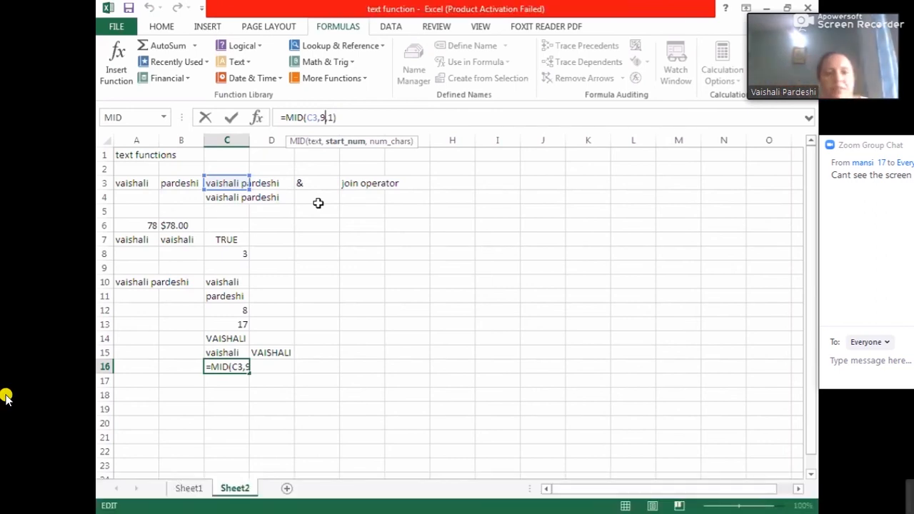
{"action": "key", "text": "Escape"}
{"action": "left_click", "coordinate": [213, 199]}
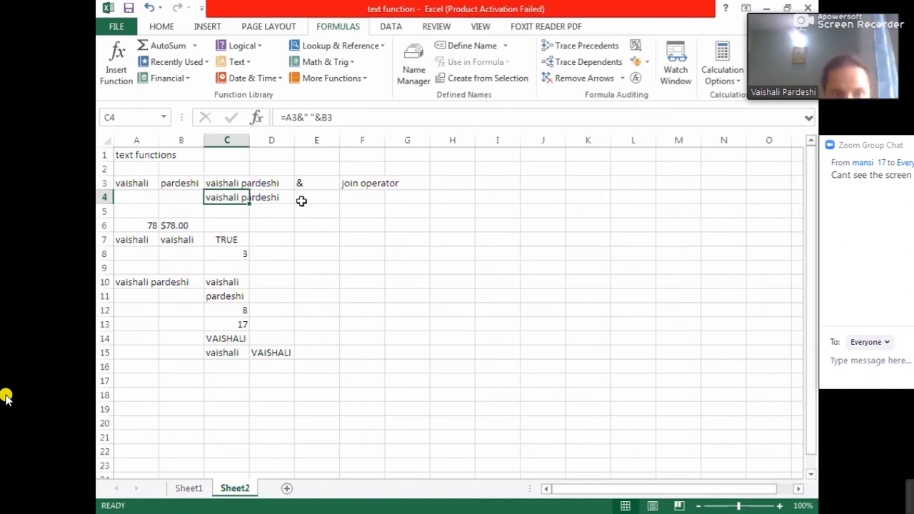
- Edit the MID formula in C16 so it returns 2 characters
{"action": "left_click", "coordinate": [229, 366]}
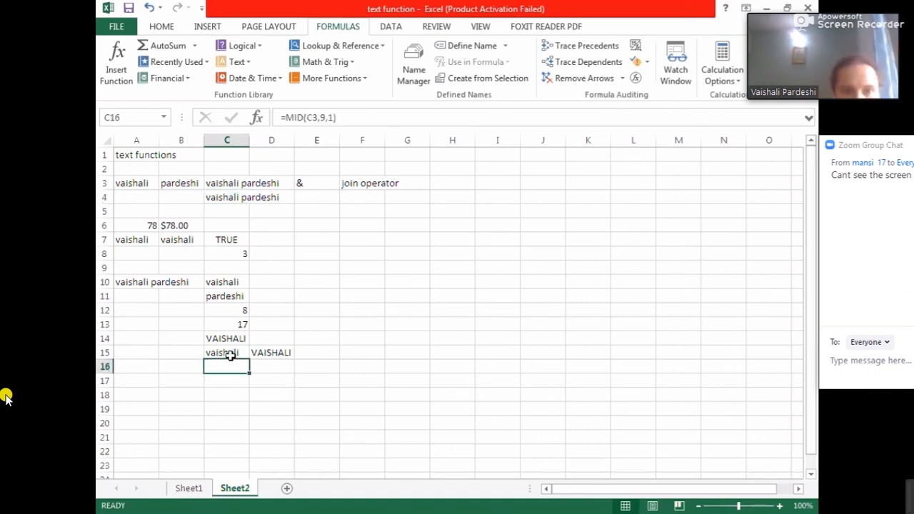
{"action": "left_click", "coordinate": [324, 118]}
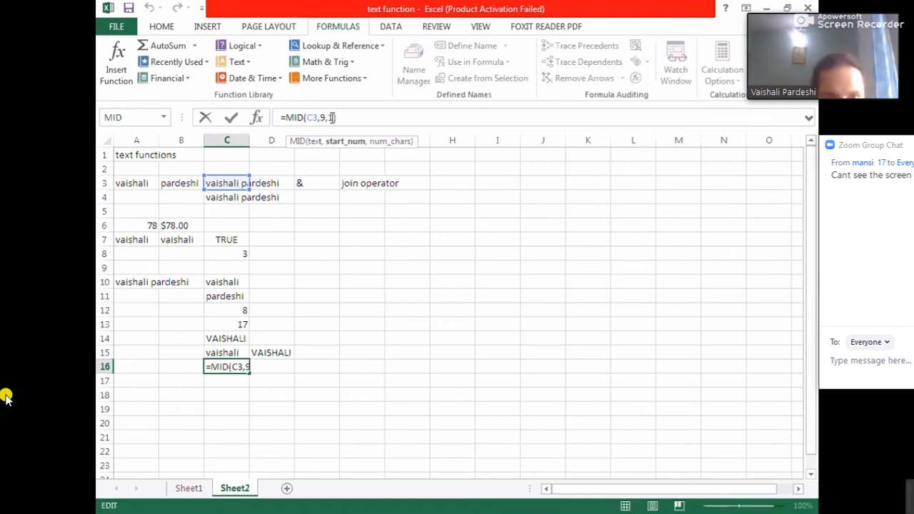
{"action": "type", "text": ",2)"}
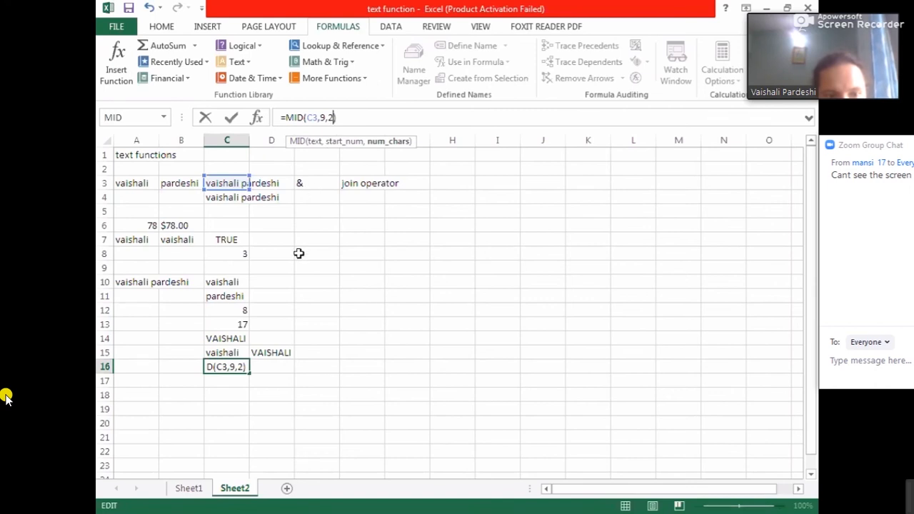
{"action": "left_click", "coordinate": [297, 369]}
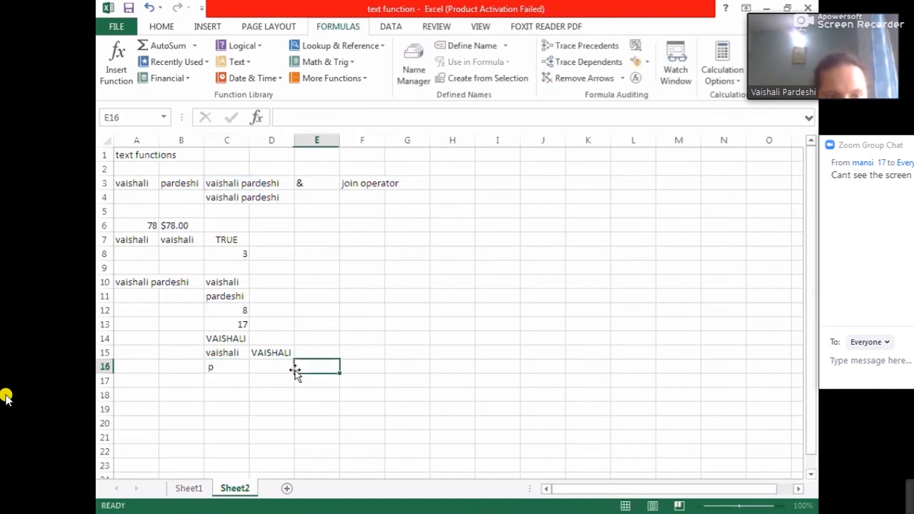
- Edit the MID formula in C16 so it returns 4 characters
{"action": "left_click", "coordinate": [236, 368]}
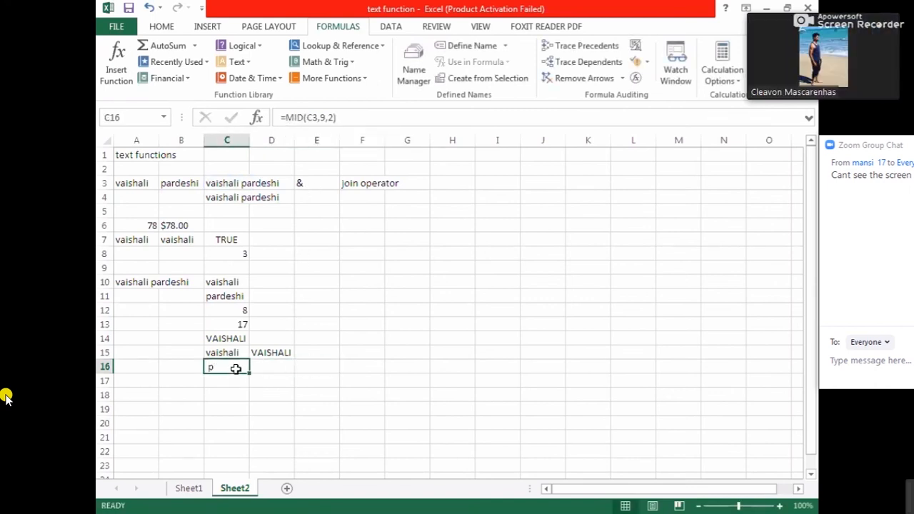
{"action": "left_click", "coordinate": [333, 117]}
{"action": "key", "text": "BackSpace"}
{"action": "type", "text": "4"}
{"action": "left_click", "coordinate": [355, 344]}
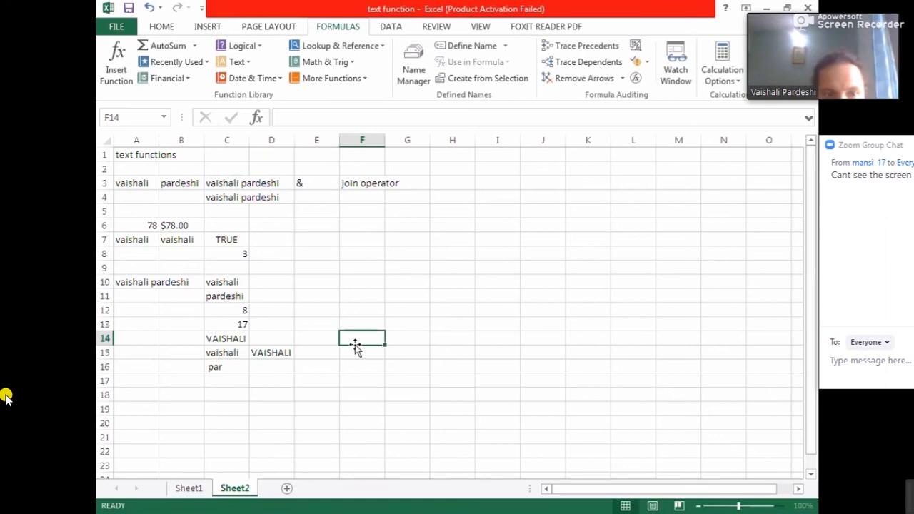
{"action": "left_click", "coordinate": [224, 366]}
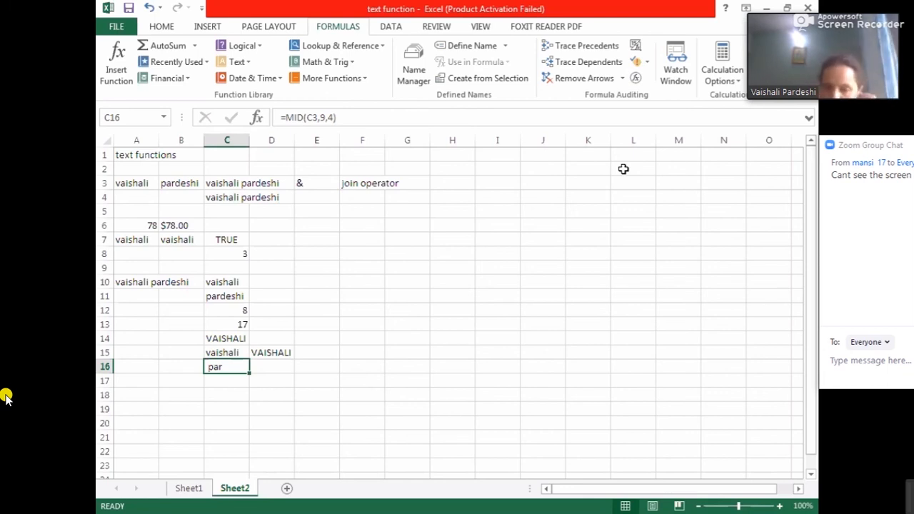
{"action": "left_click", "coordinate": [226, 380]}
{"action": "left_click", "coordinate": [235, 62]}
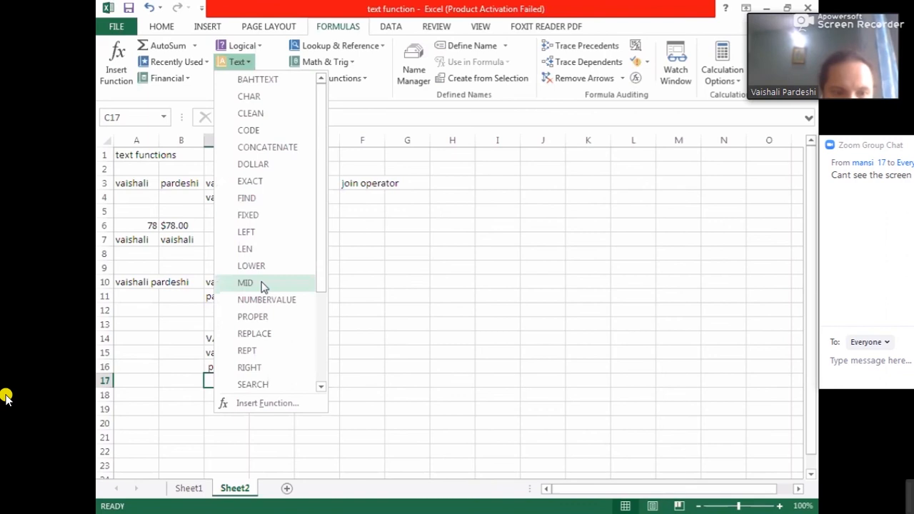
{"action": "left_click", "coordinate": [261, 283]}
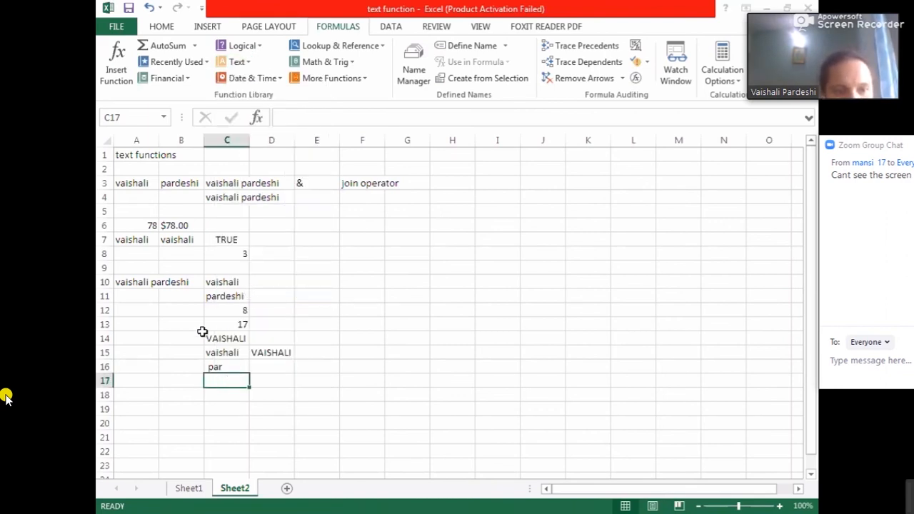
- Enter a PROPER formula in D7 that converts the name in B7 to proper case, then reselect D7 to check it
{"action": "left_click", "coordinate": [267, 239]}
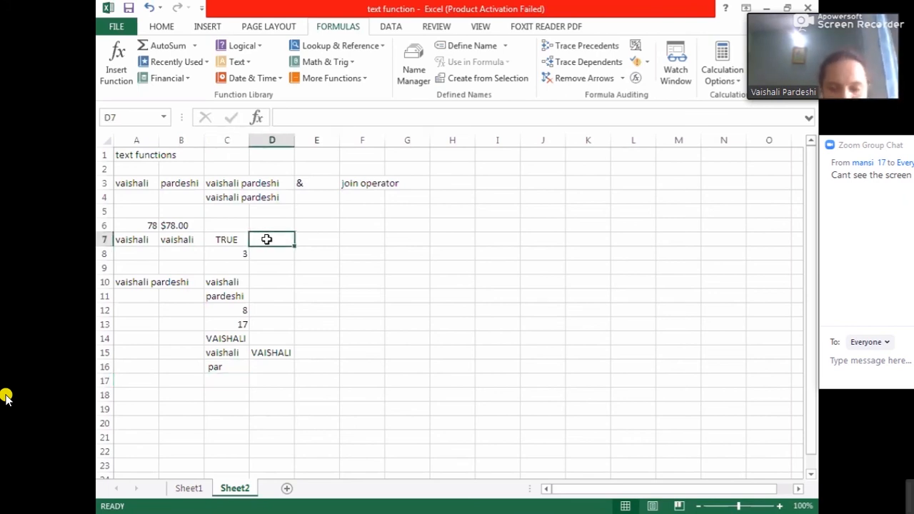
{"action": "type", "text": "="}
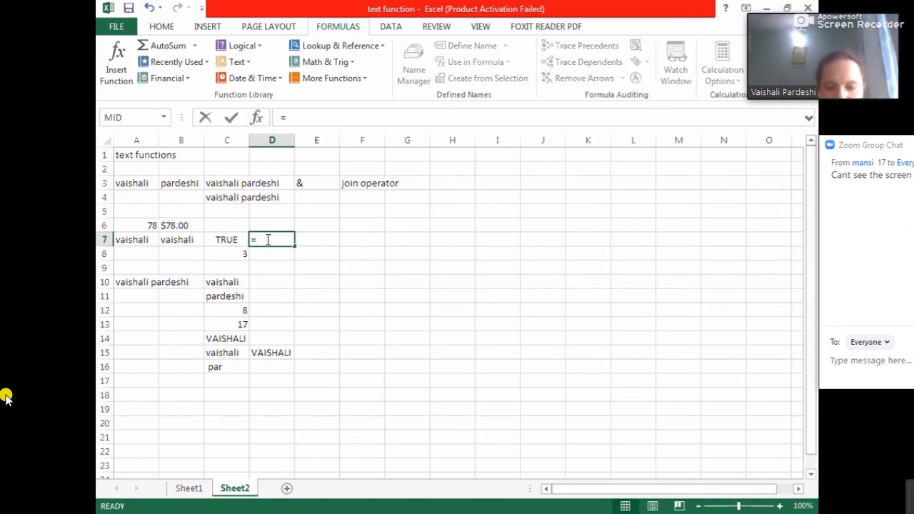
{"action": "type", "text": "PROPER"}
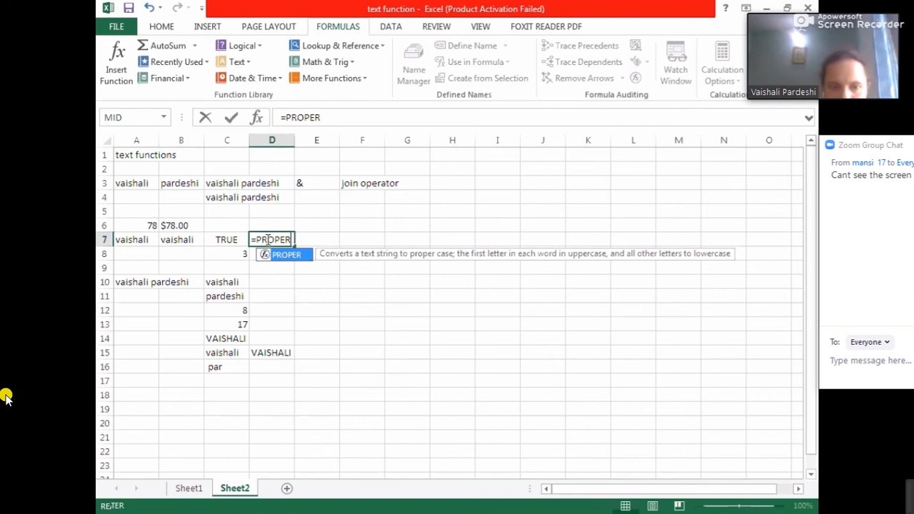
{"action": "type", "text": "("}
{"action": "left_click", "coordinate": [187, 238]}
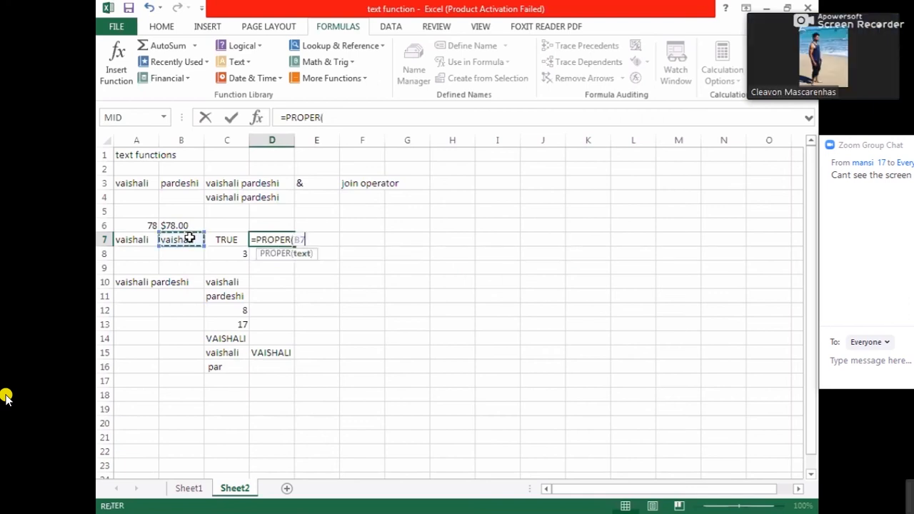
{"action": "type", "text": ")"}
{"action": "key", "text": "Return"}
{"action": "left_click", "coordinate": [276, 237]}
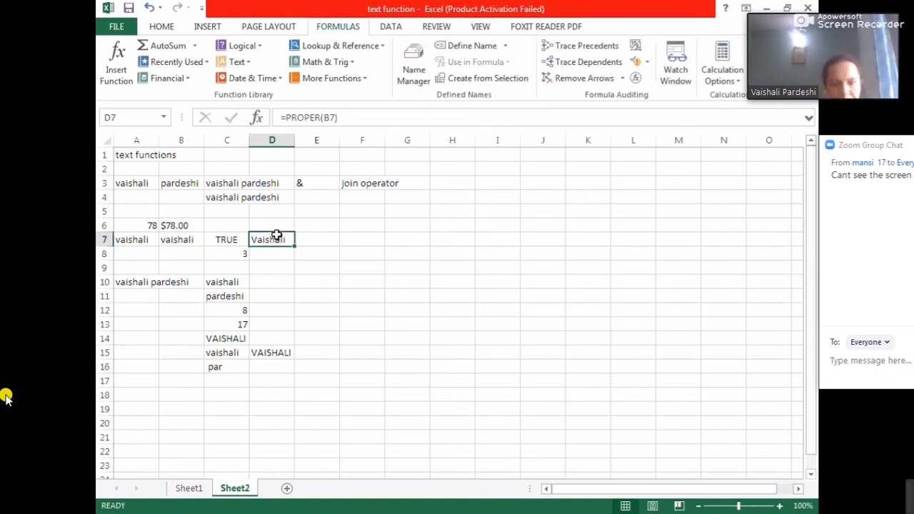
- Insert the REPLACE function in C17 from the text function list, opening its arguments dialog
{"action": "left_click", "coordinate": [222, 385]}
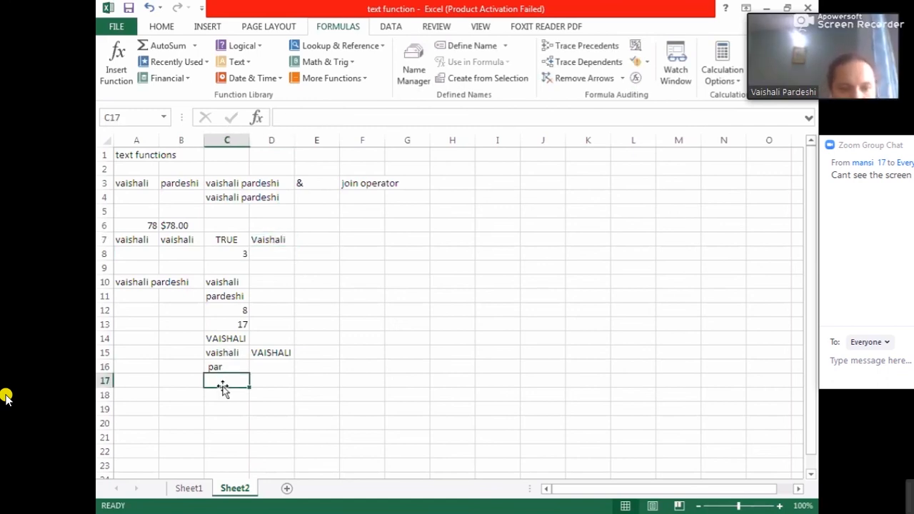
{"action": "left_click", "coordinate": [248, 63]}
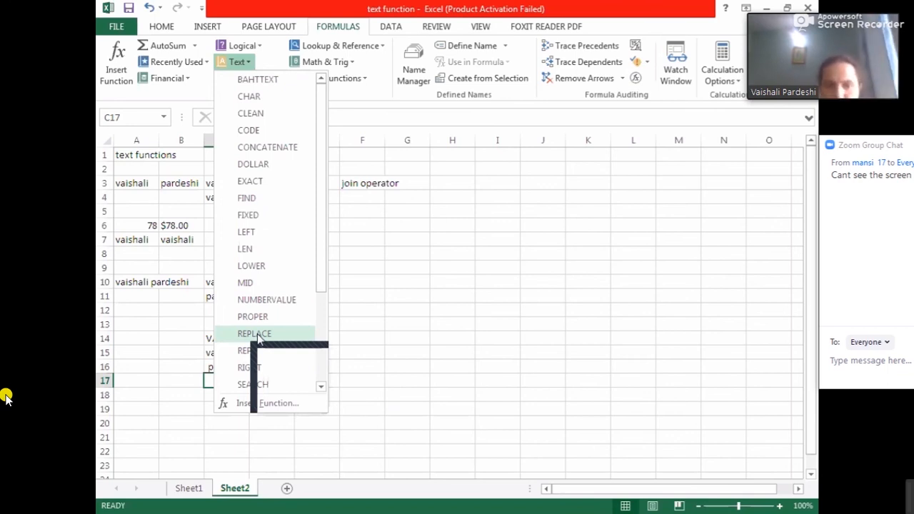
{"action": "left_click", "coordinate": [319, 387]}
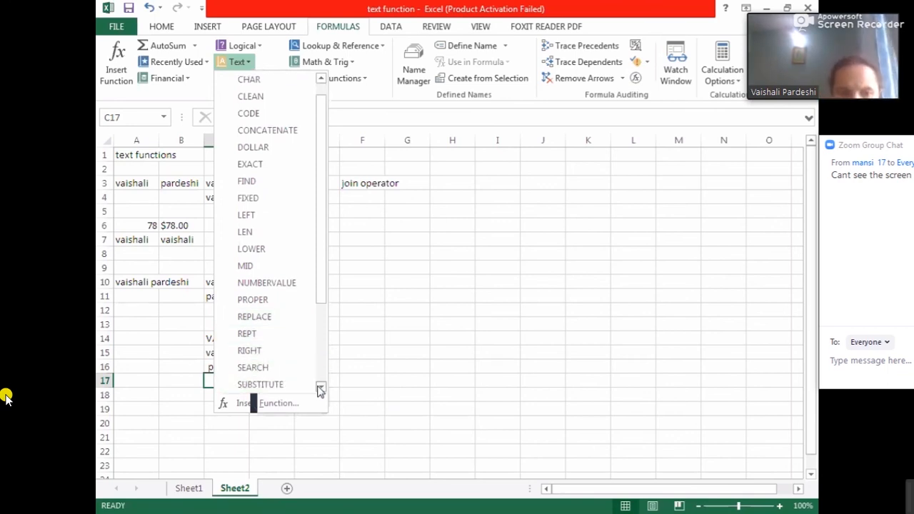
{"action": "left_click", "coordinate": [320, 389]}
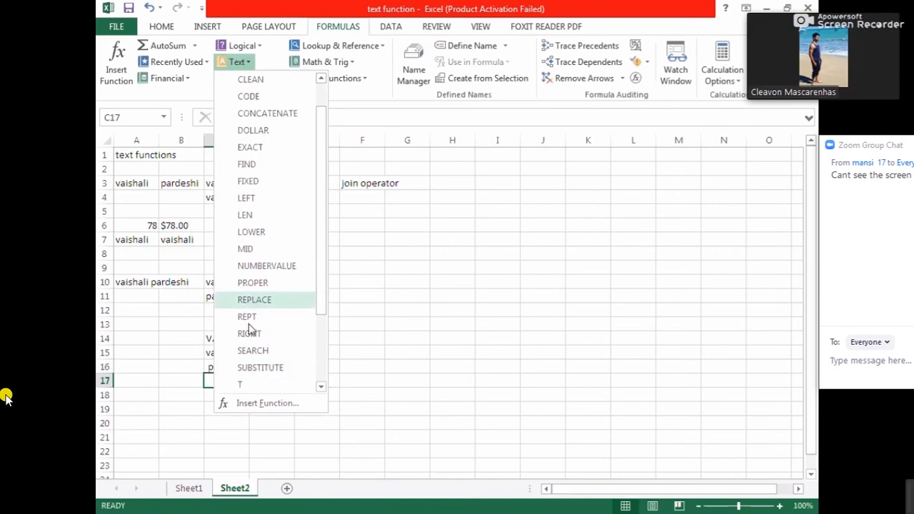
{"action": "left_click", "coordinate": [232, 392]}
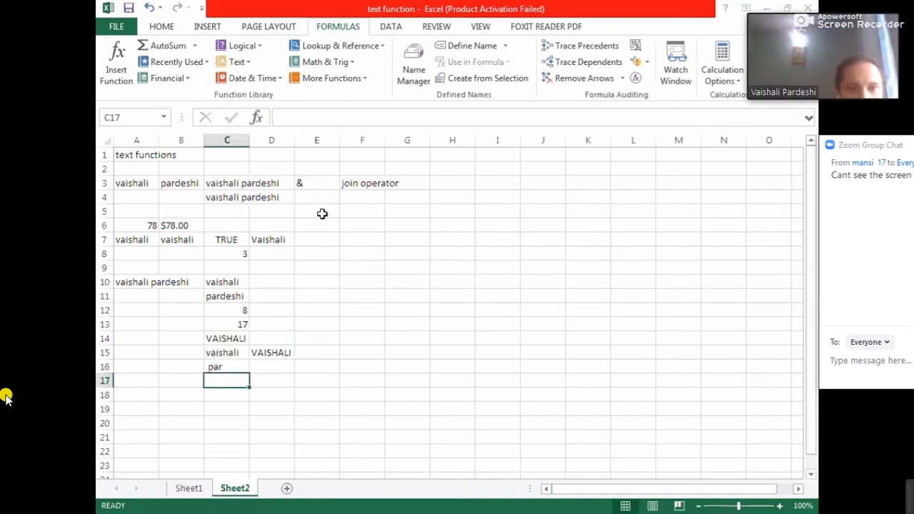
{"action": "left_click", "coordinate": [250, 66]}
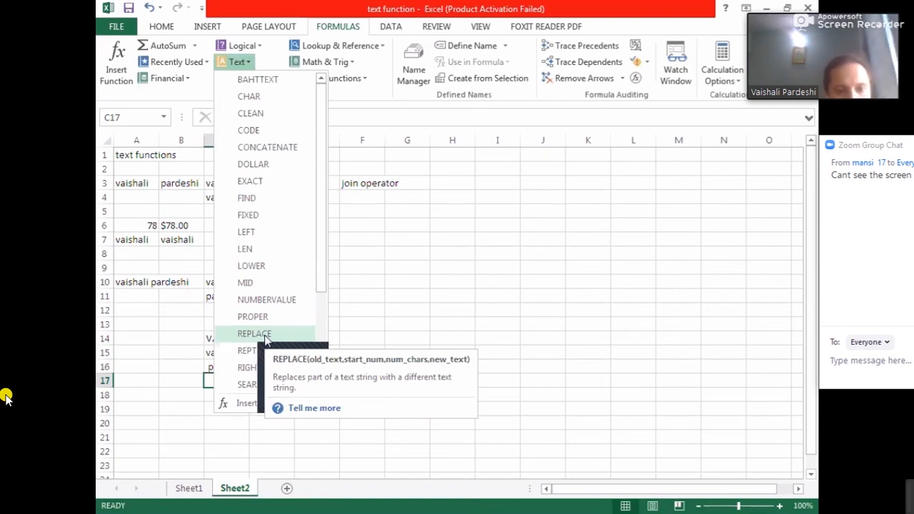
{"action": "left_click", "coordinate": [257, 334]}
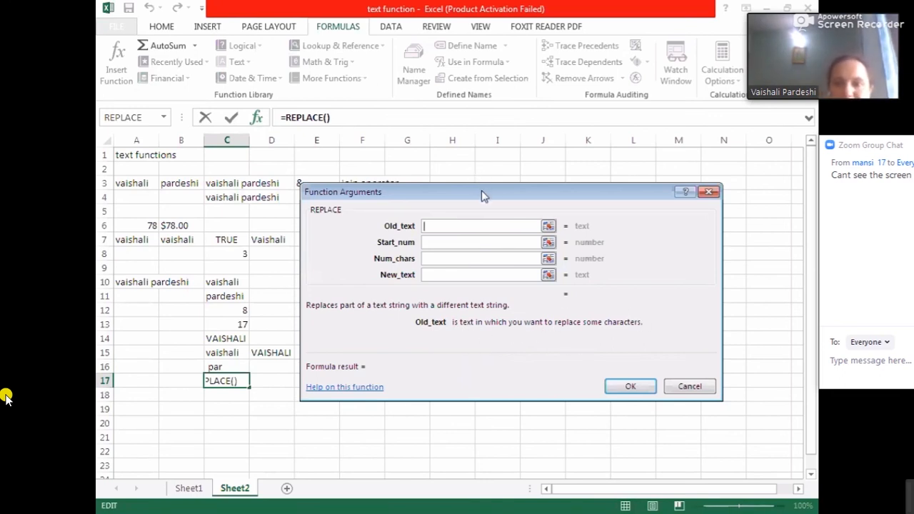
{"action": "left_click_drag", "start_coordinate": [484, 197], "coordinate": [550, 252]}
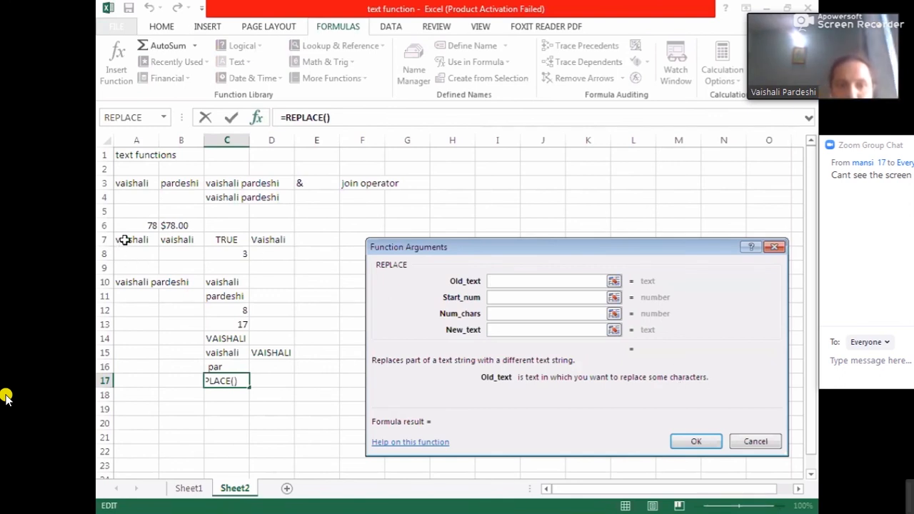
- Fill the REPLACE arguments with old text a, start position 1, 2 characters and new text ru
{"action": "type", "text": "A"}
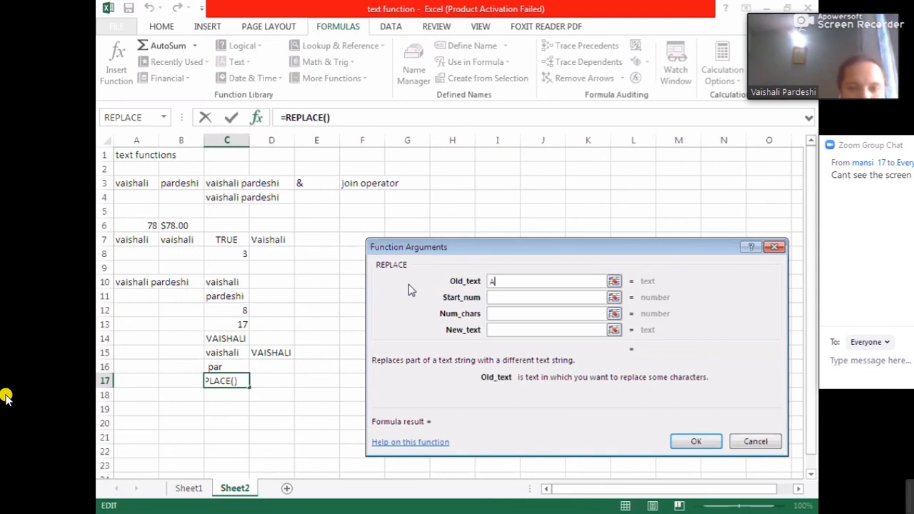
{"action": "key", "text": "BackSpace"}
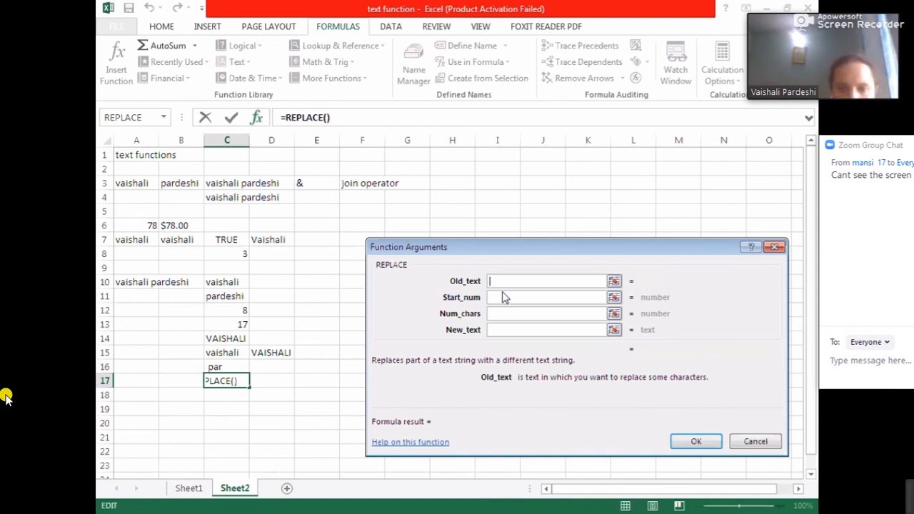
{"action": "type", "text": "a"}
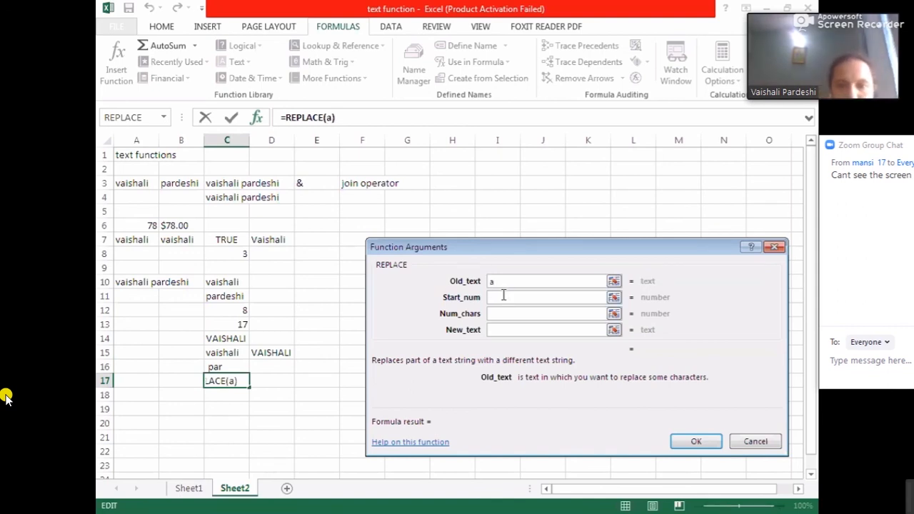
{"action": "left_click", "coordinate": [502, 297]}
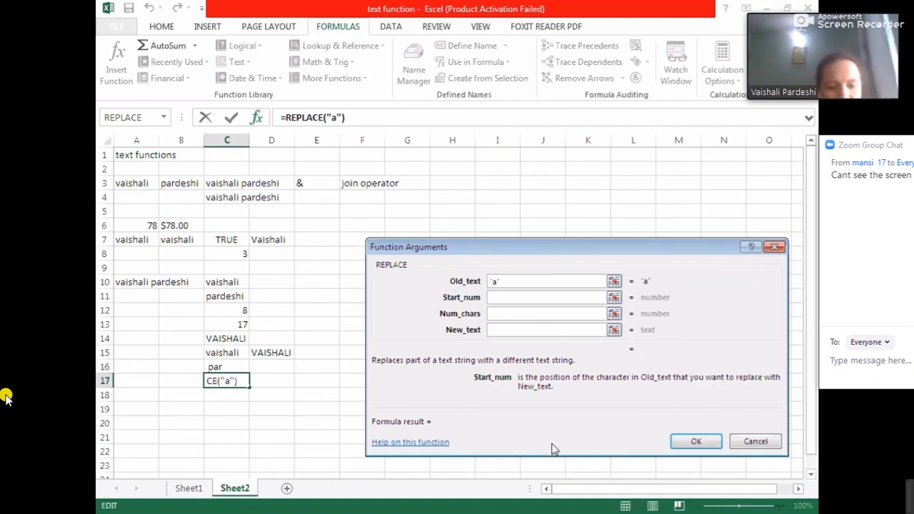
{"action": "type", "text": "1"}
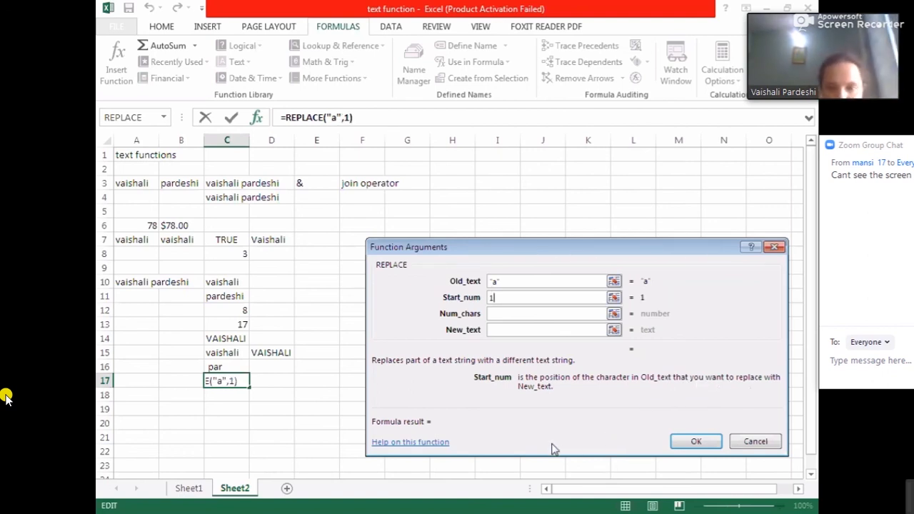
{"action": "left_click", "coordinate": [507, 314]}
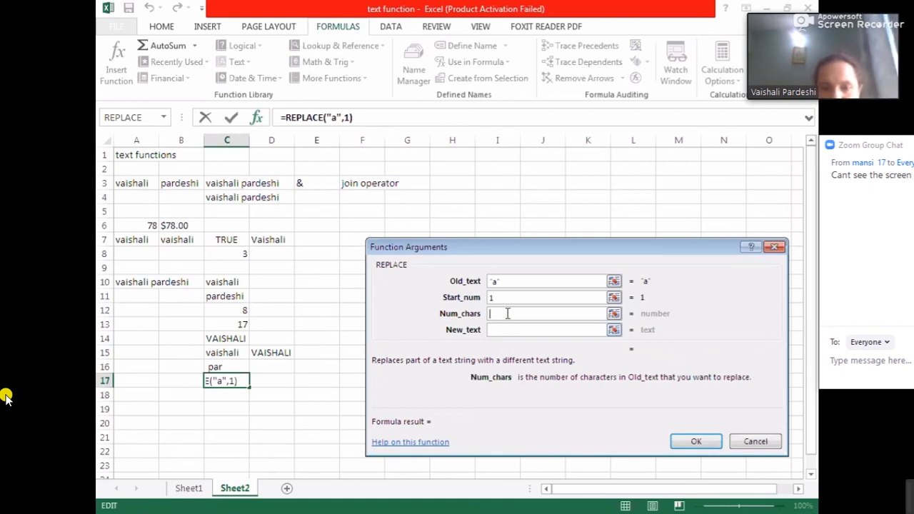
{"action": "type", "text": "2"}
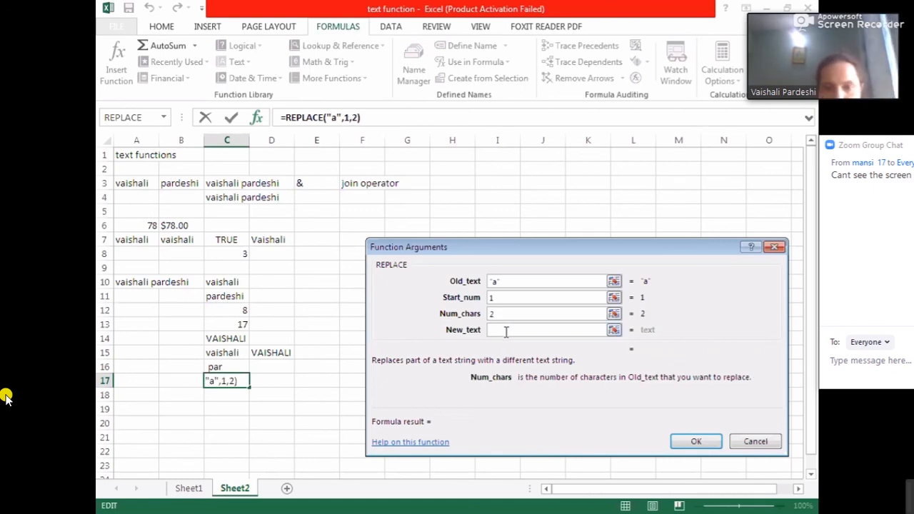
{"action": "left_click", "coordinate": [506, 330]}
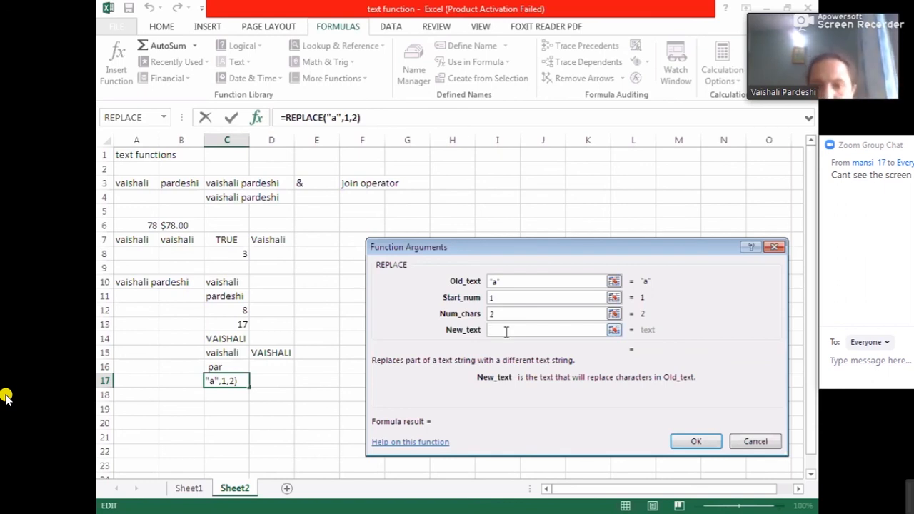
{"action": "type", "text": "ru"}
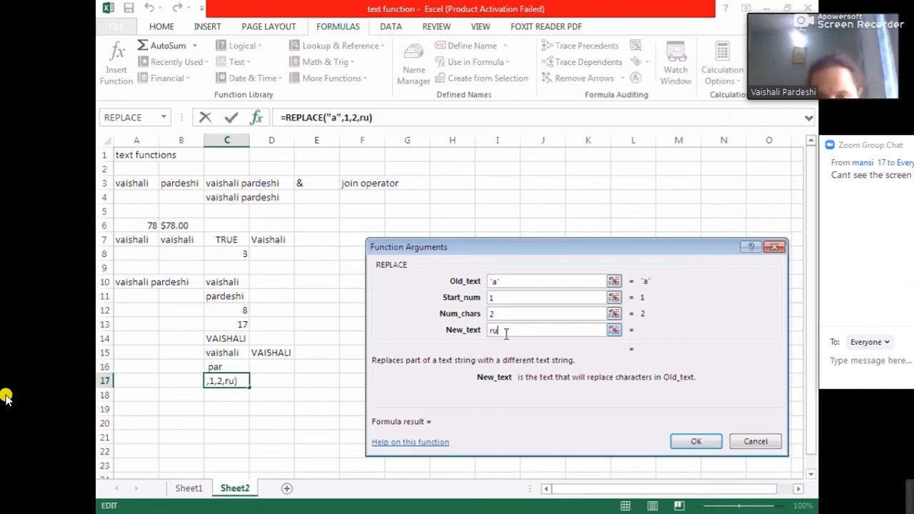
- Change the REPLACE old text to cell A7 and the start position to 2
{"action": "left_click", "coordinate": [509, 282]}
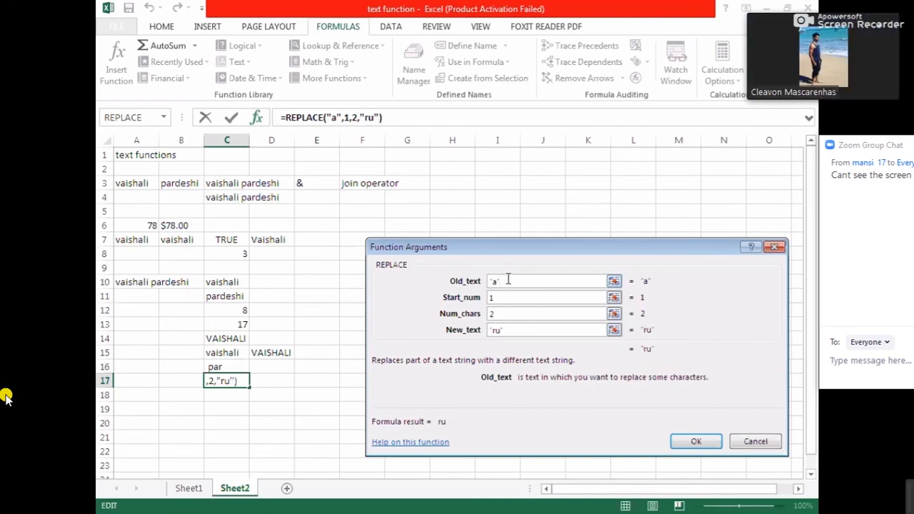
{"action": "key", "text": "BackSpace"}
{"action": "key", "text": "BackSpace"}
{"action": "key", "text": "BackSpace"}
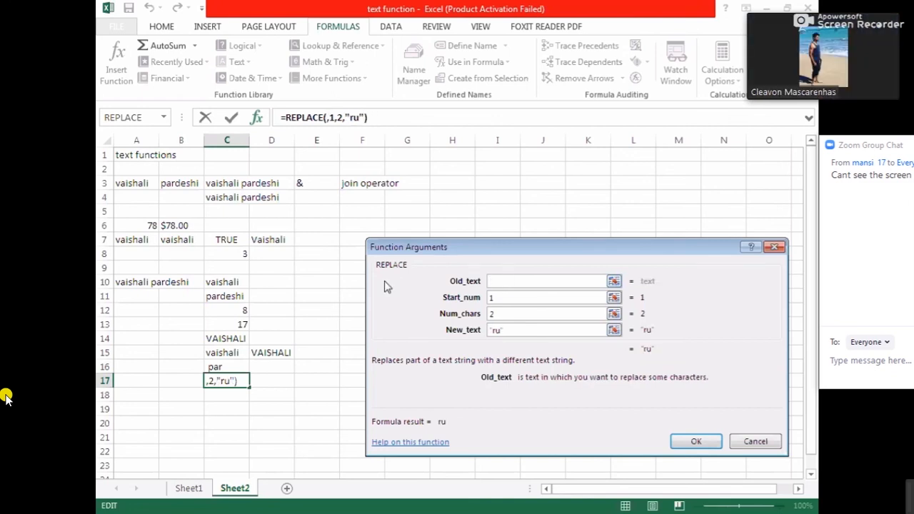
{"action": "left_click", "coordinate": [133, 240]}
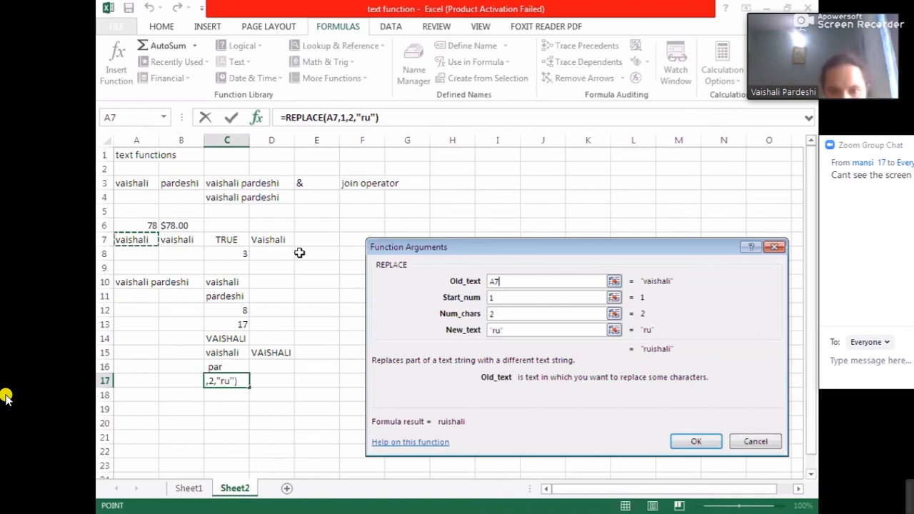
{"action": "left_click", "coordinate": [506, 329]}
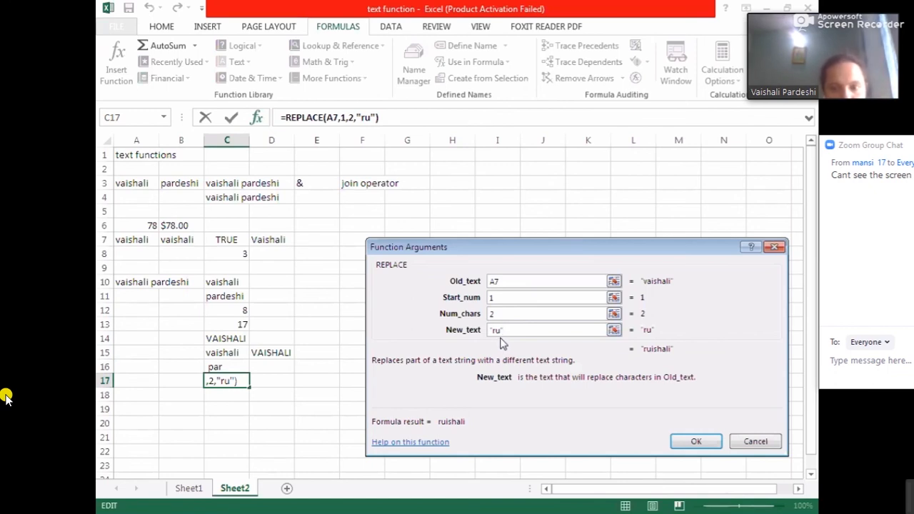
{"action": "left_click", "coordinate": [497, 299]}
{"action": "key", "text": "BackSpace"}
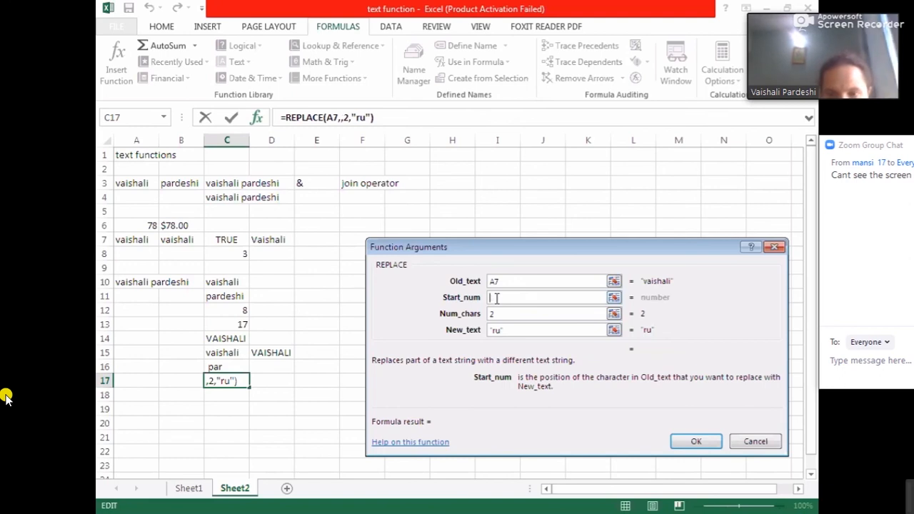
{"action": "type", "text": "2"}
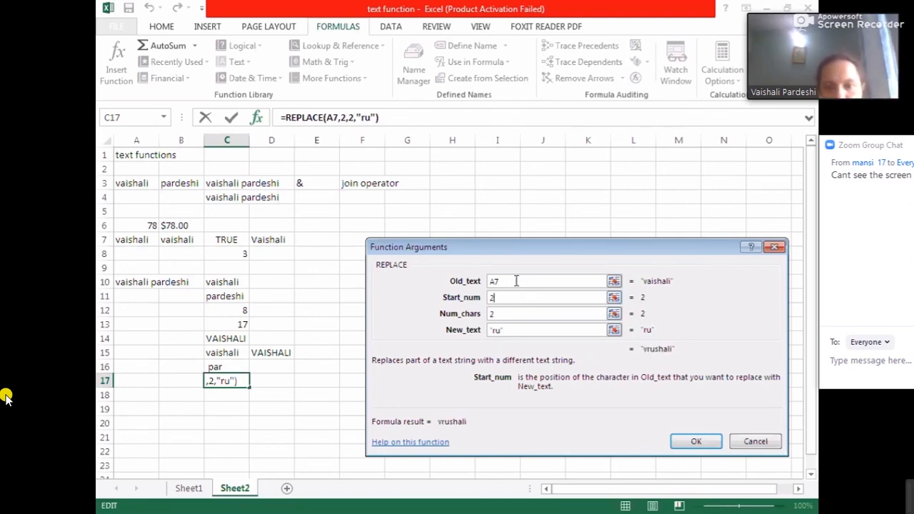
- Review the description of each REPLACE argument in the arguments dialog
{"action": "left_click", "coordinate": [506, 331]}
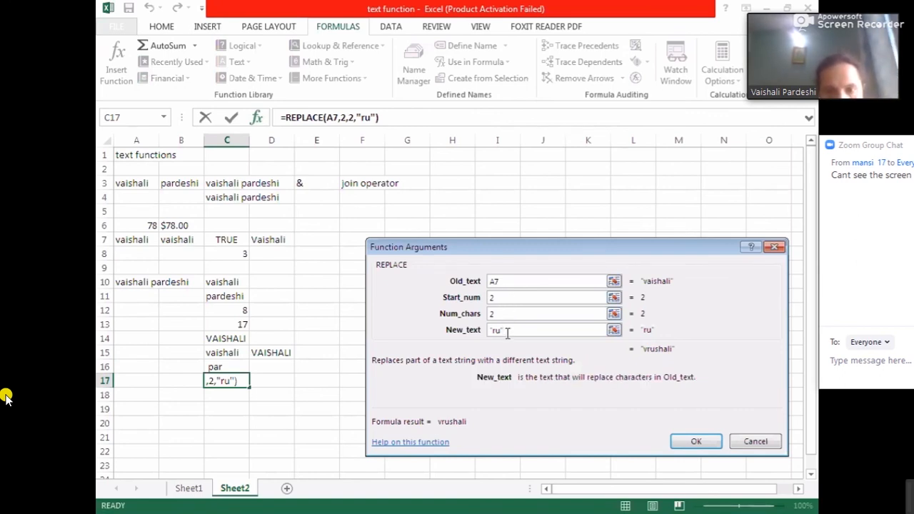
{"action": "left_click", "coordinate": [510, 281]}
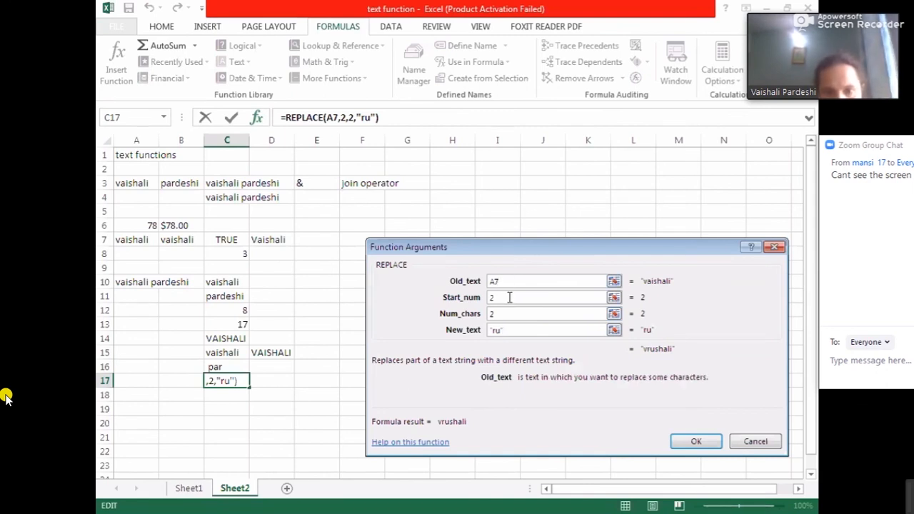
{"action": "left_click", "coordinate": [509, 299]}
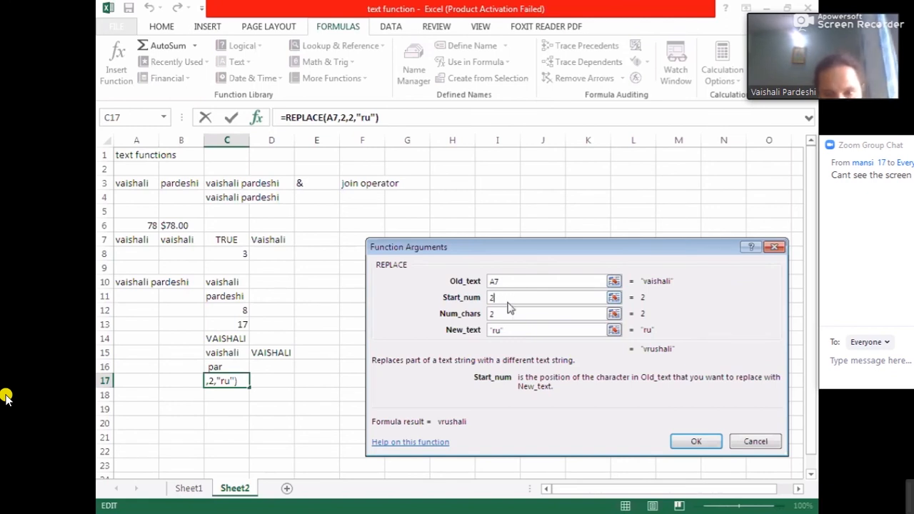
{"action": "left_click", "coordinate": [509, 312]}
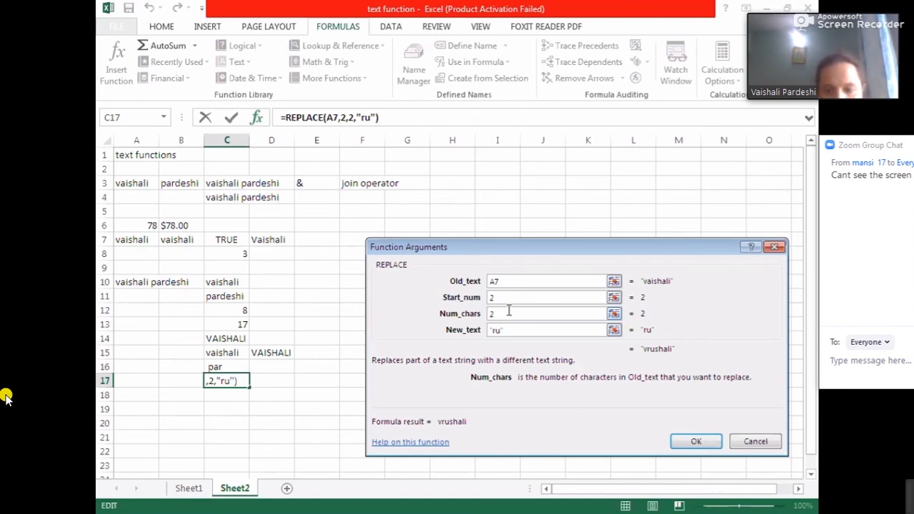
{"action": "type", "text": "2"}
- Try changing the REPLACE new text from ru to rui
{"action": "left_click", "coordinate": [508, 329]}
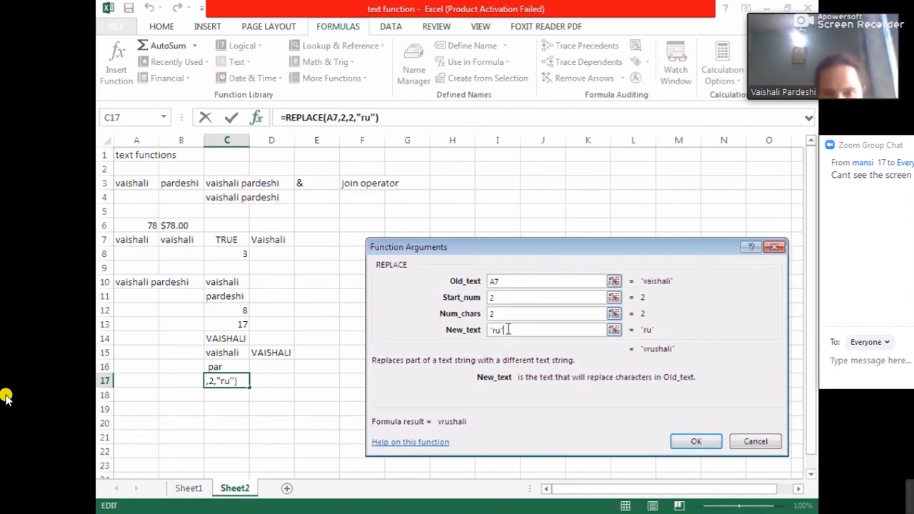
{"action": "key", "text": "BackSpace"}
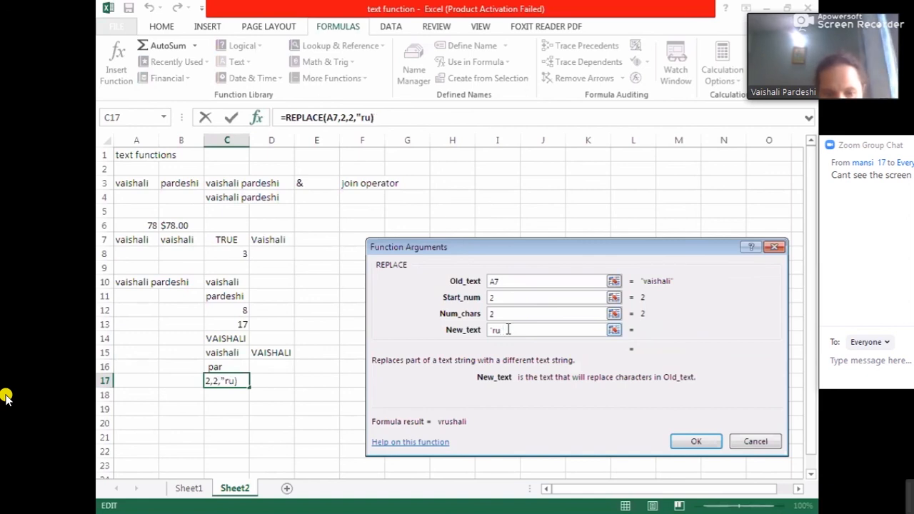
{"action": "type", "text": "i"}
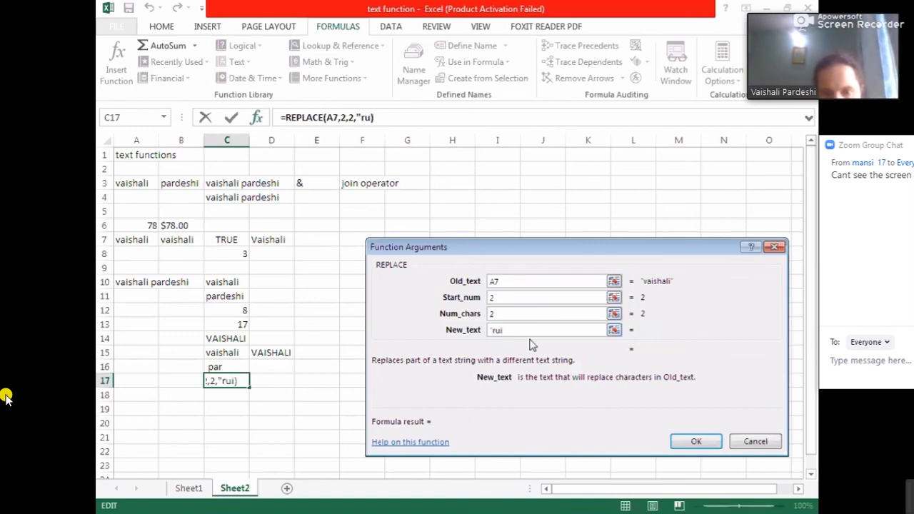
{"action": "key", "text": "BackSpace"}
{"action": "key", "text": "BackSpace"}
{"action": "key", "text": "BackSpace"}
{"action": "key", "text": "BackSpace"}
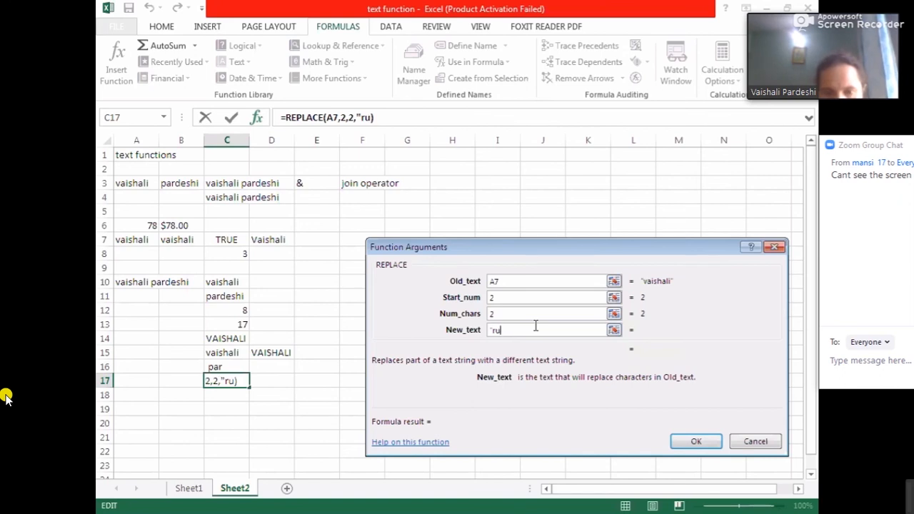
{"action": "type", "text": "r"}
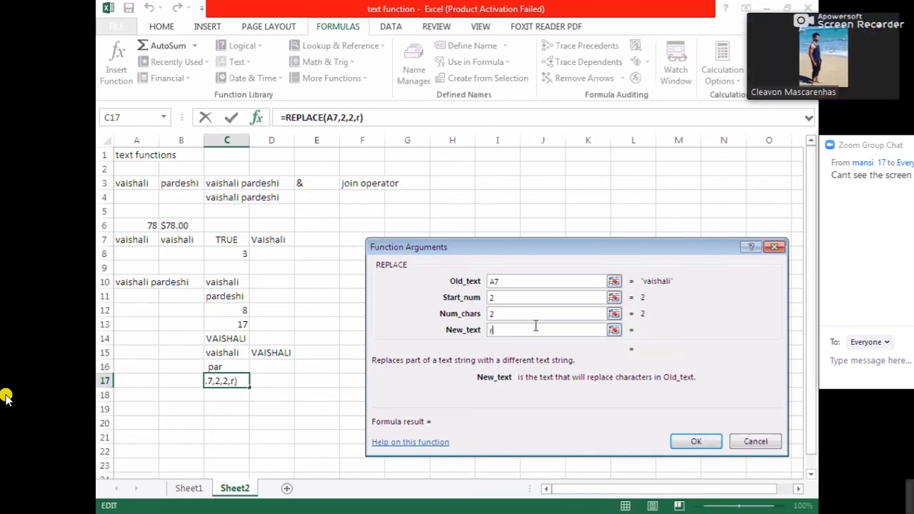
{"action": "type", "text": "ui"}
{"action": "key", "text": "BackSpace"}
{"action": "key", "text": "BackSpace"}
{"action": "key", "text": "BackSpace"}
- Try setting the REPLACE number of characters to 3 with new text rui
{"action": "left_click", "coordinate": [534, 315]}
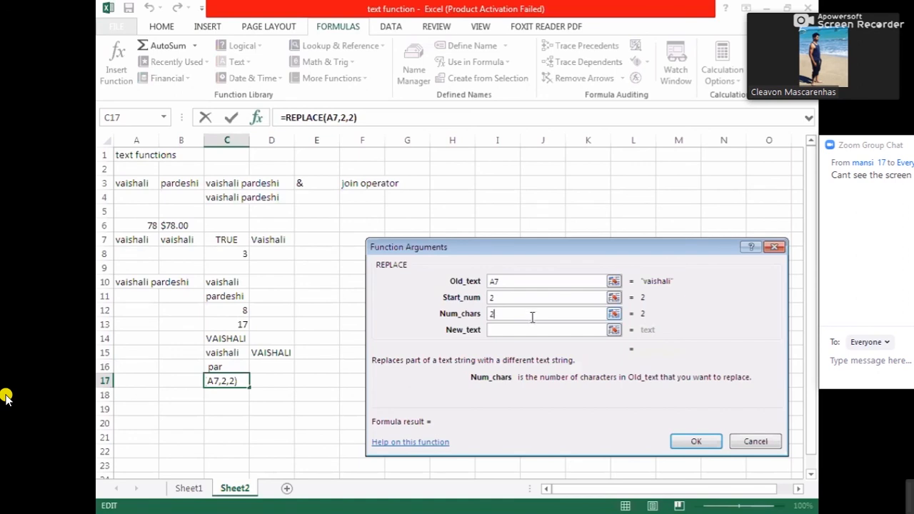
{"action": "key", "text": "BackSpace"}
{"action": "type", "text": "3,rui"}
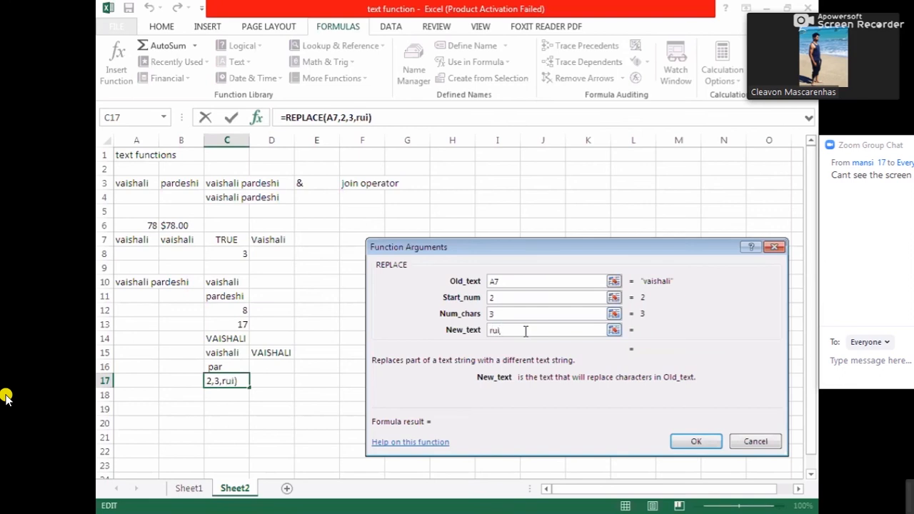
{"action": "key", "text": "BackSpace"}
{"action": "key", "text": "BackSpace"}
{"action": "key", "text": "BackSpace"}
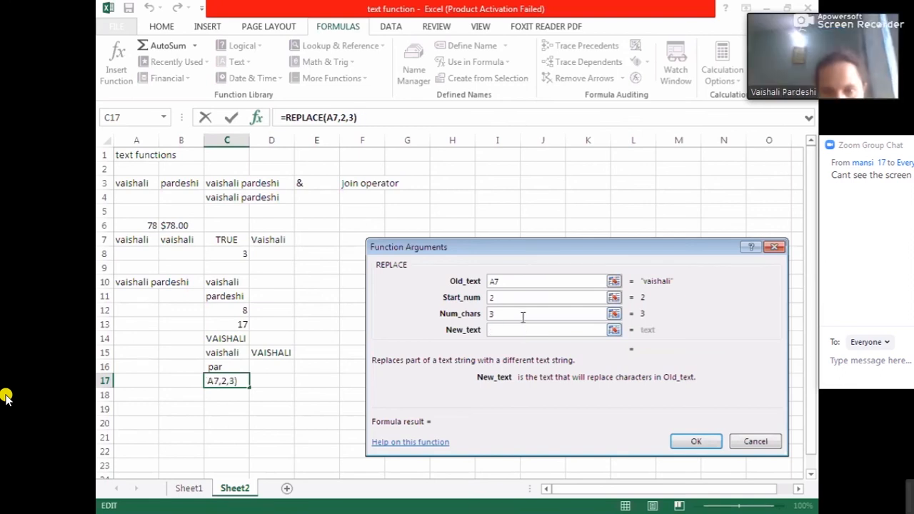
{"action": "left_click", "coordinate": [523, 315]}
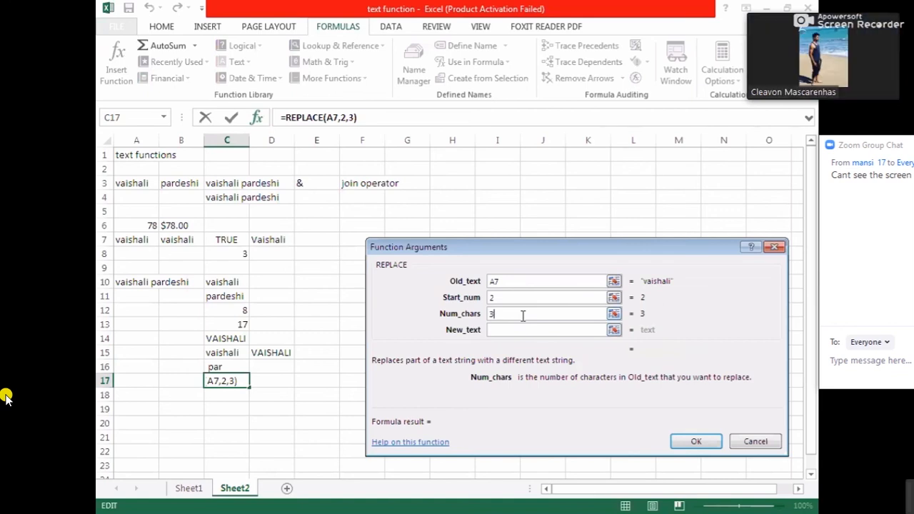
{"action": "key", "text": "BackSpace"}
- Set the REPLACE number of characters to 2 and new text to ru, confirm, and reselect C17
{"action": "left_click", "coordinate": [524, 301]}
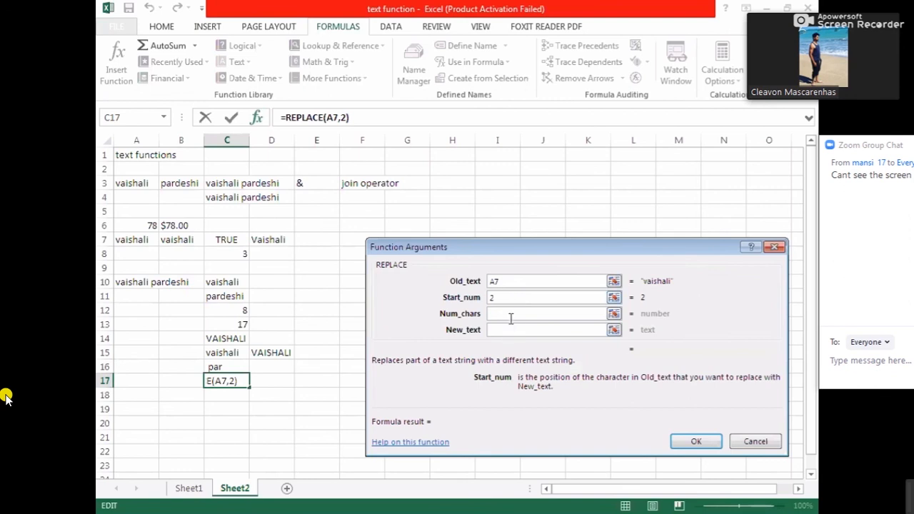
{"action": "left_click", "coordinate": [511, 315]}
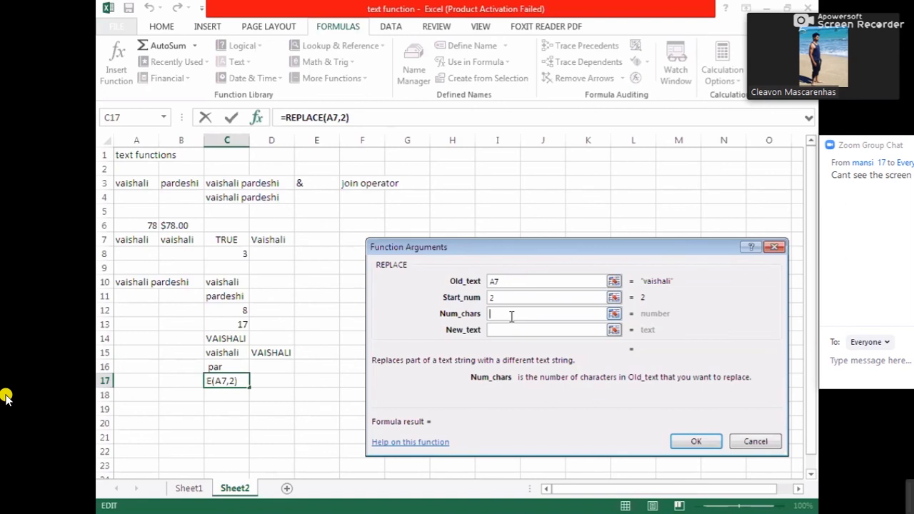
{"action": "type", "text": "2"}
{"action": "left_click", "coordinate": [510, 330]}
{"action": "type", "text": "ruu"}
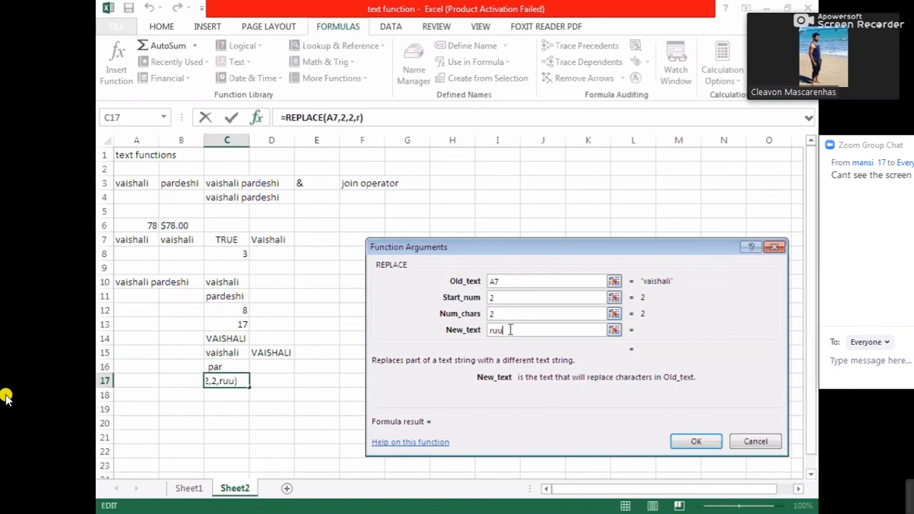
{"action": "type", "text": "\\"}
{"action": "key", "text": "BackSpace"}
{"action": "key", "text": "BackSpace"}
{"action": "left_click", "coordinate": [678, 442]}
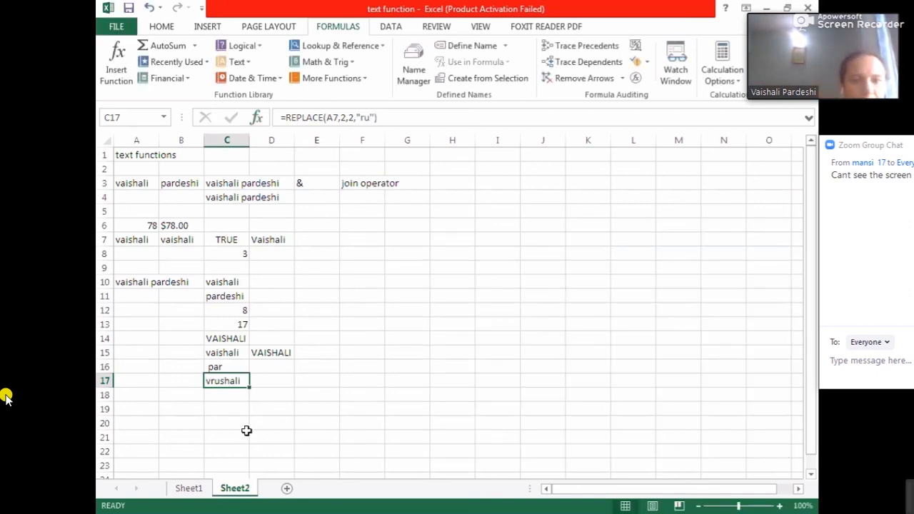
{"action": "left_click", "coordinate": [245, 429]}
{"action": "left_click", "coordinate": [215, 380]}
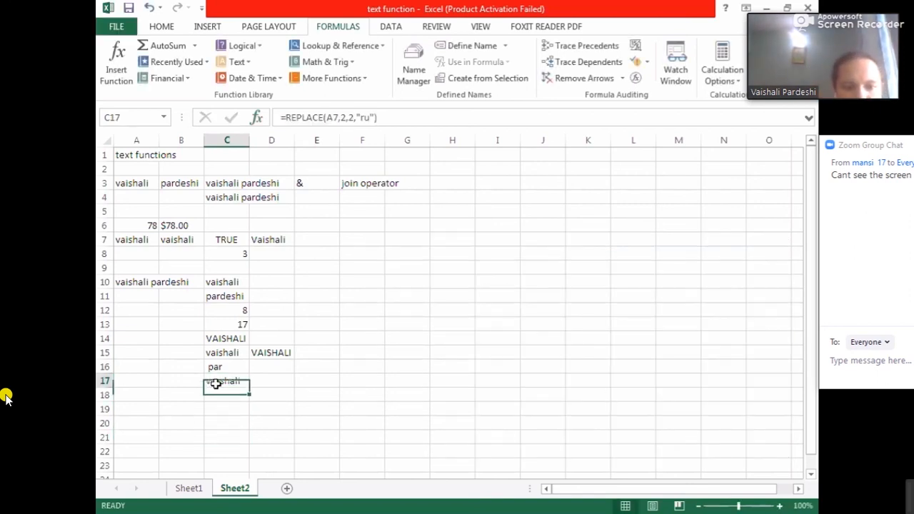